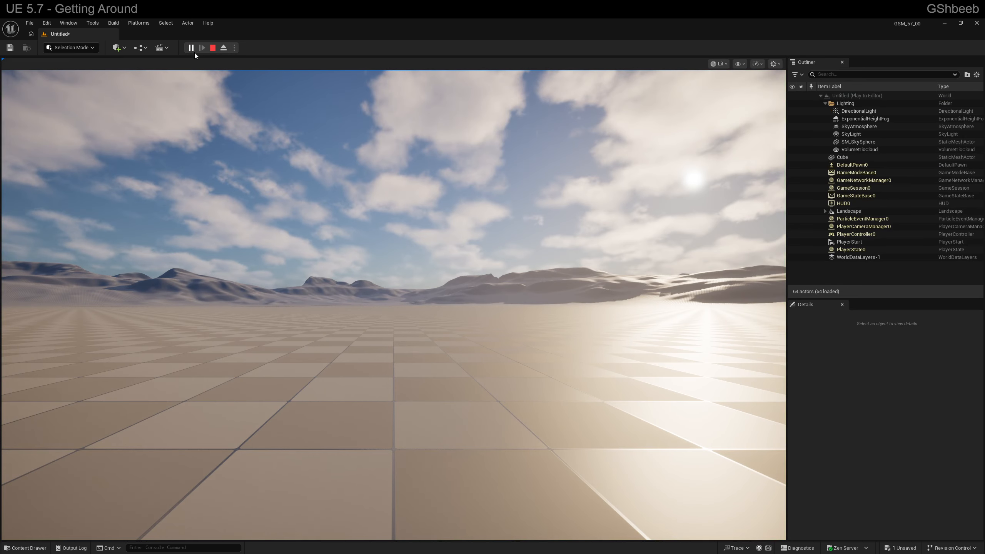
- Stop the play session after looking around the level, and survey the landscape near the cube in the editor viewport
left_click(366, 216)
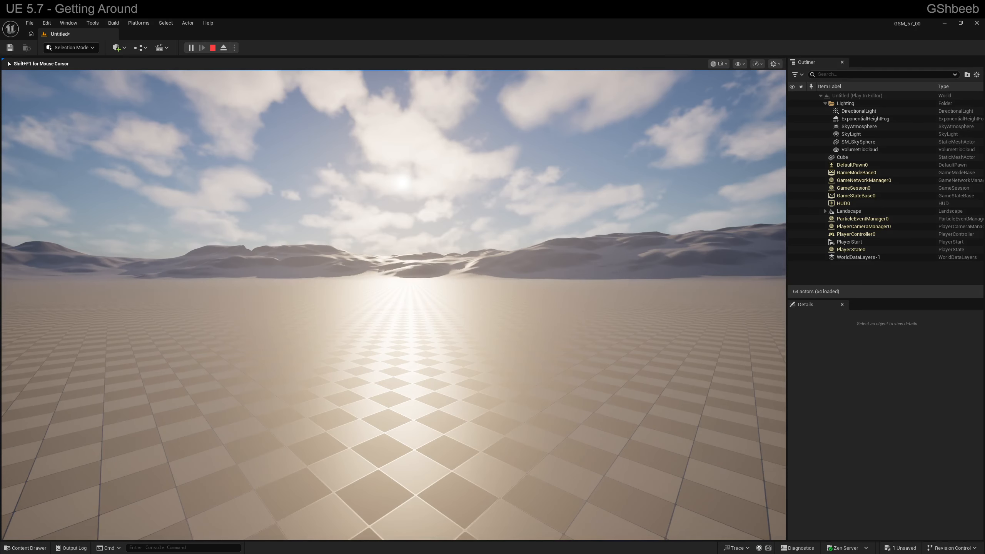
key("Escape")
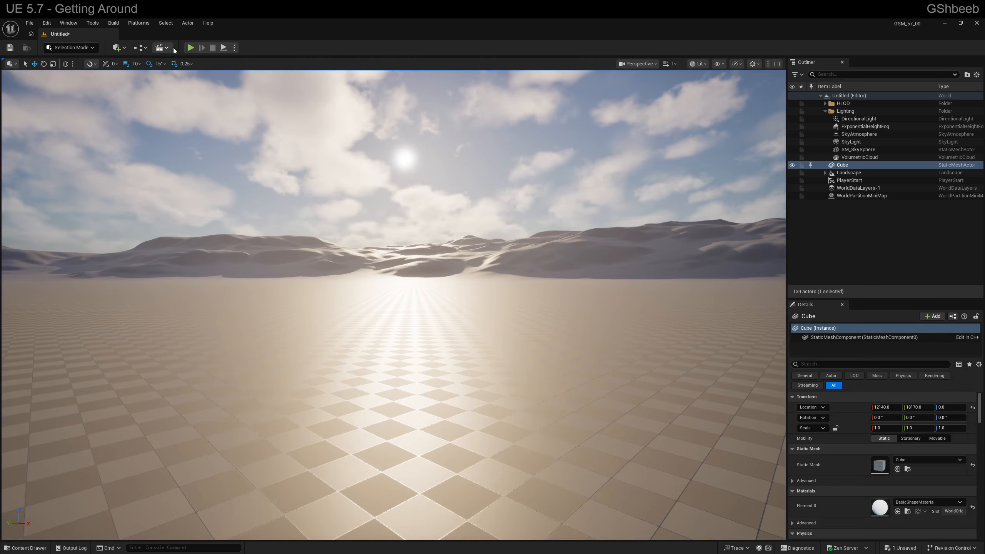
right_click_drag(269, 146, 5, 219)
key("d")
key("a")
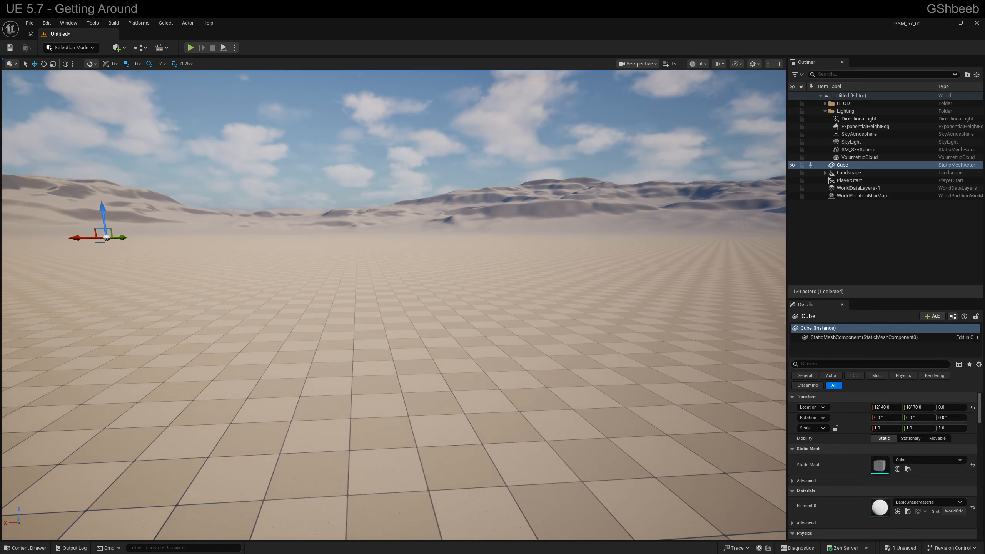
right_click_drag(398, 246, 479, 290)
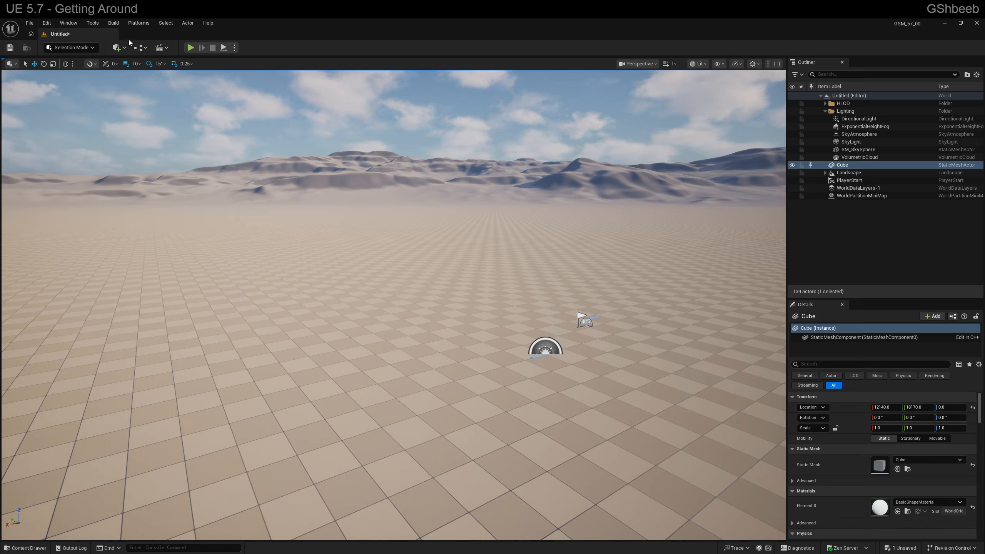
- Reveal the viewport's tab header and hide it again
left_click(3, 59)
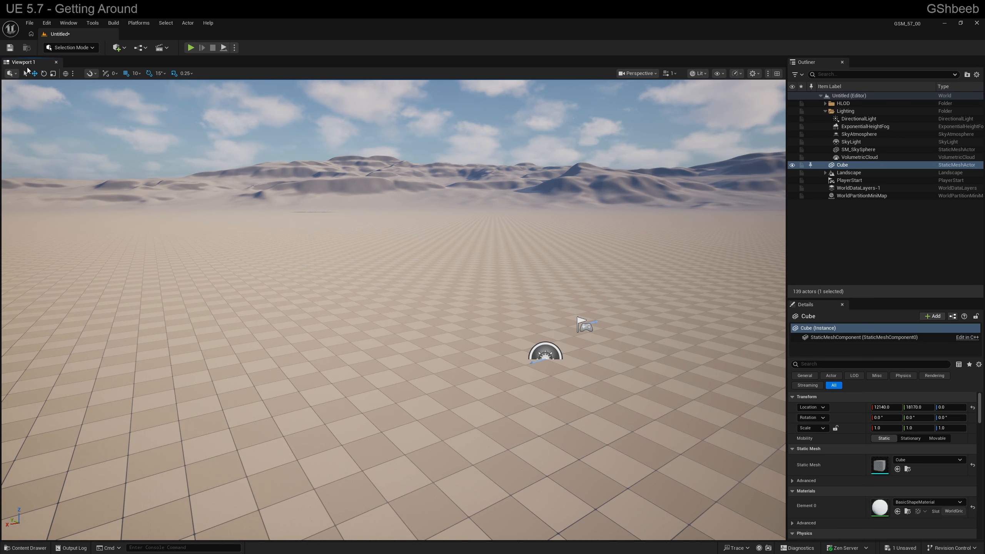
right_click(22, 65)
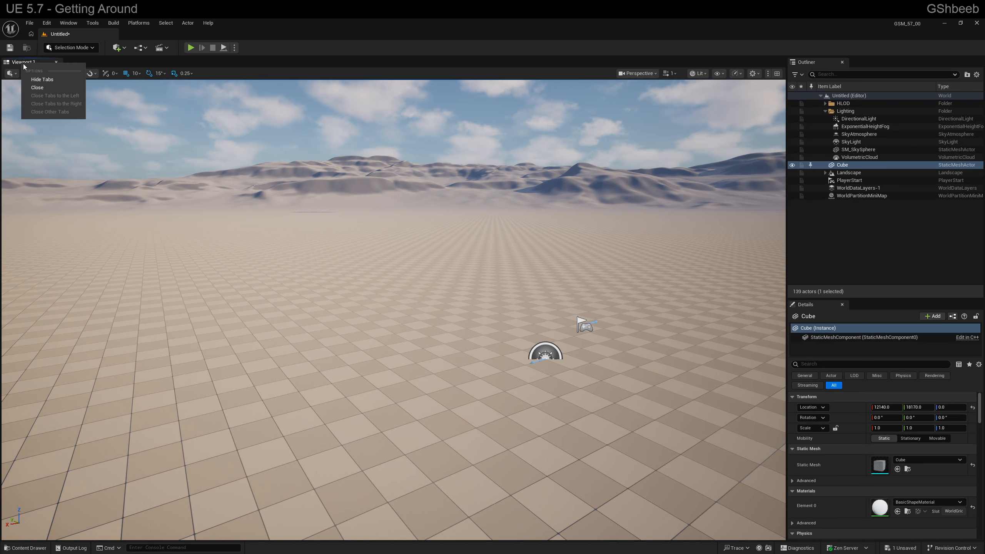
left_click(38, 80)
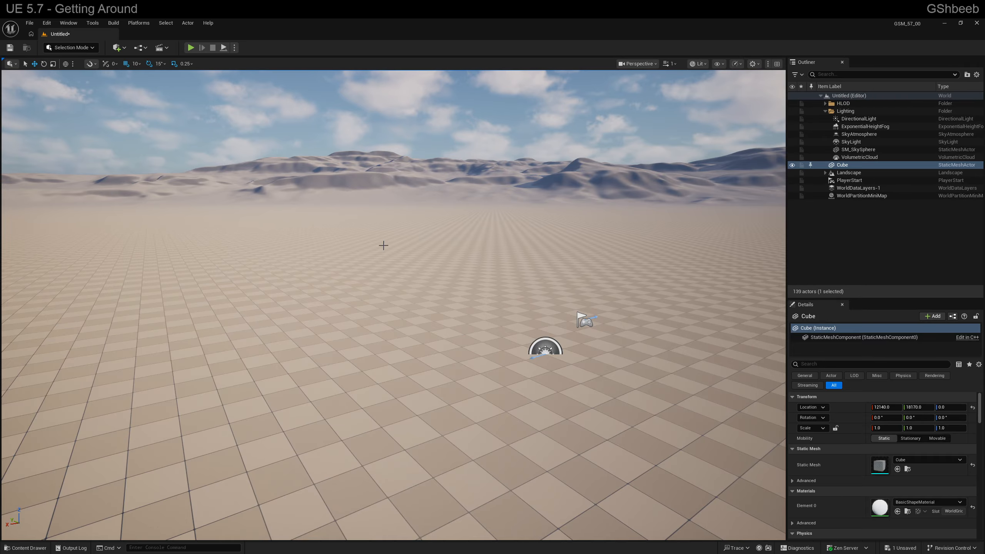
- Select several landscape tiles together and deselect some, keeping LandscapeStreamingProxy_4_4_0 and LandscapeStreamingProxy_2_6_0 selected
right_click_drag(450, 264, 422, 262)
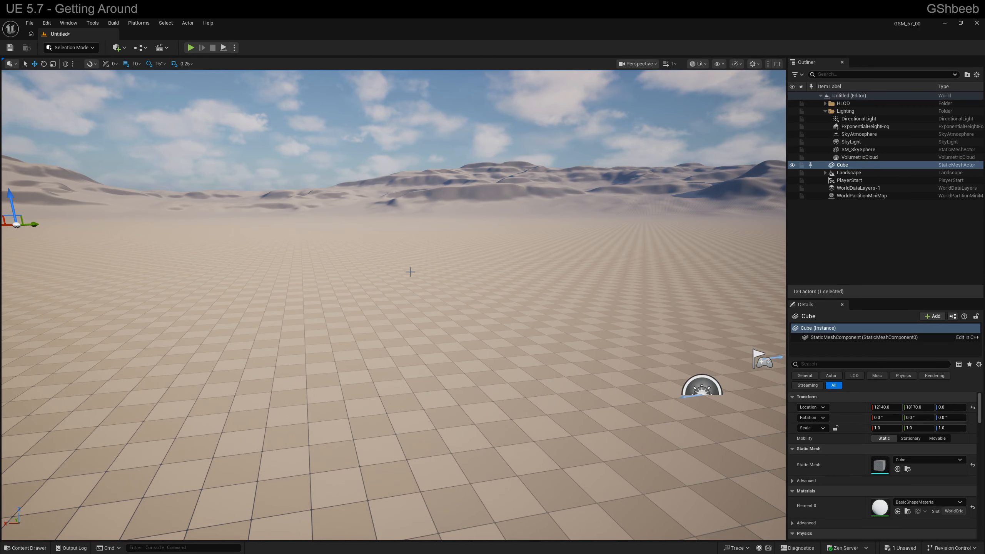
left_click(305, 251)
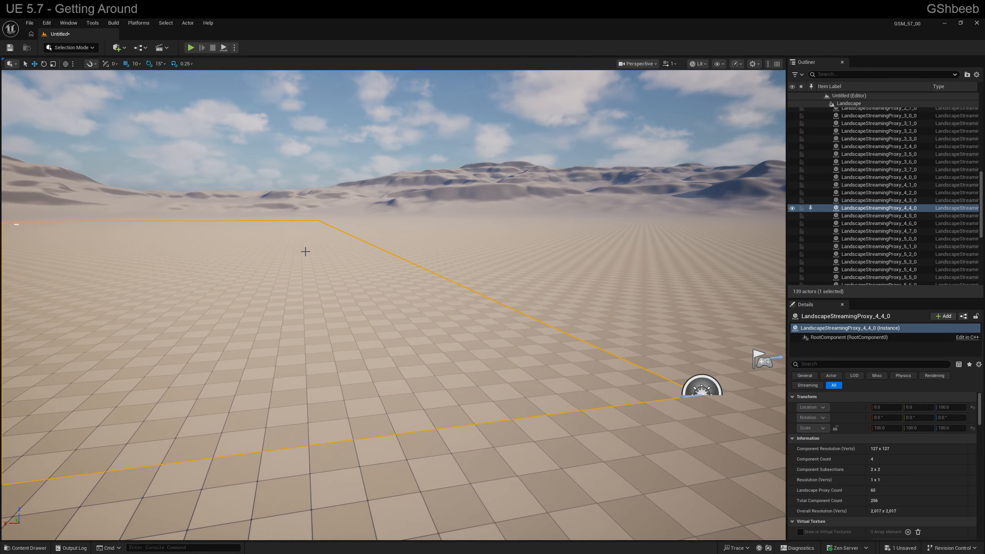
left_click(528, 269, "ctrl")
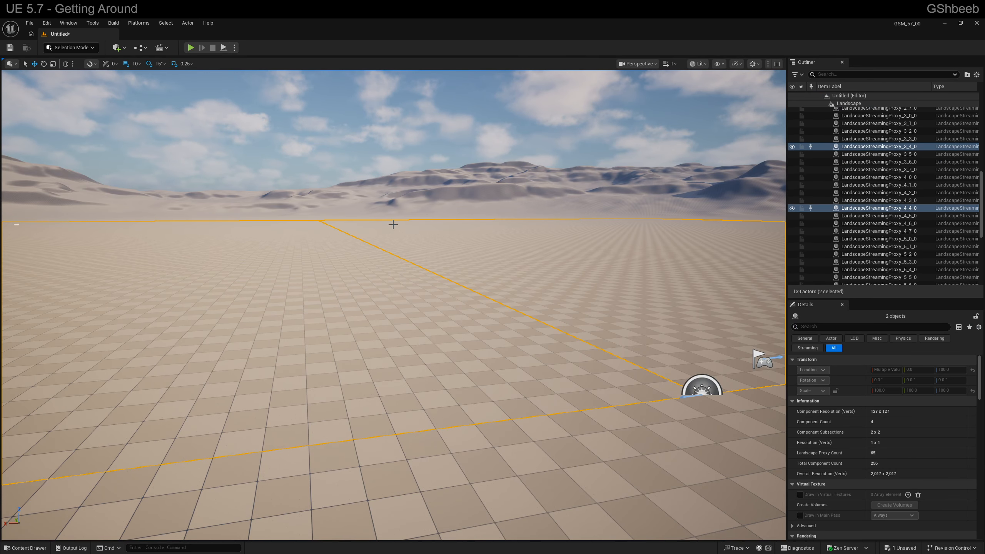
left_click(389, 207, "ctrl")
left_click(572, 189, "ctrl")
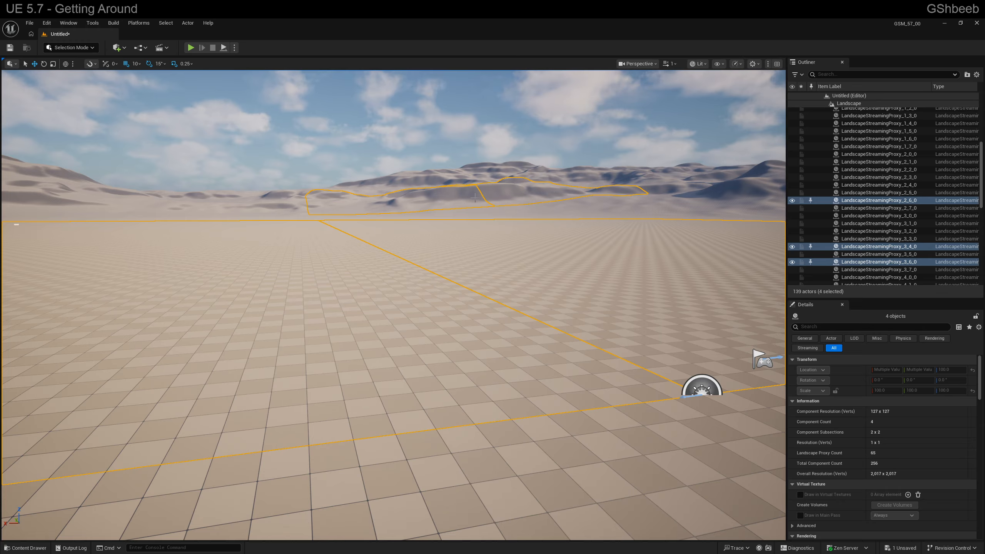
left_click(476, 196, "ctrl")
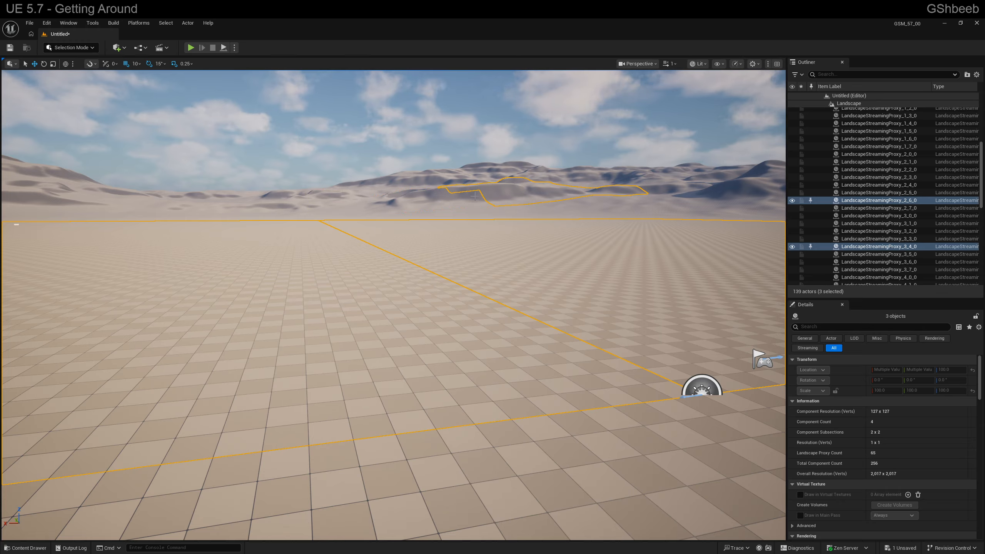
left_click(483, 248, "ctrl")
- Examine the landscape and the outlined tiles by flying the camera forward, backward, sideways, up and down
mouse_move(510, 261)
right_mouse_down()
mouse_move(501, 259)
mouse_move(504, 233)
mouse_move(504, 280)
mouse_move(501, 252)
mouse_move(500, 264)
right_mouse_up()
key("w")
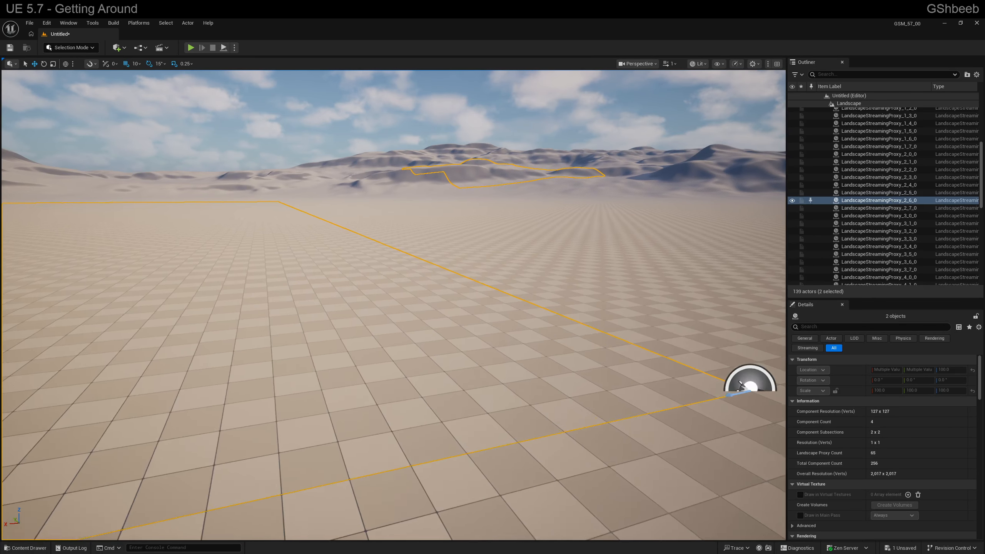
key("s")
mouse_move(500, 264)
right_mouse_down()
mouse_move(501, 155)
mouse_move(501, 357)
mouse_move(500, 186)
mouse_move(501, 256)
right_mouse_up()
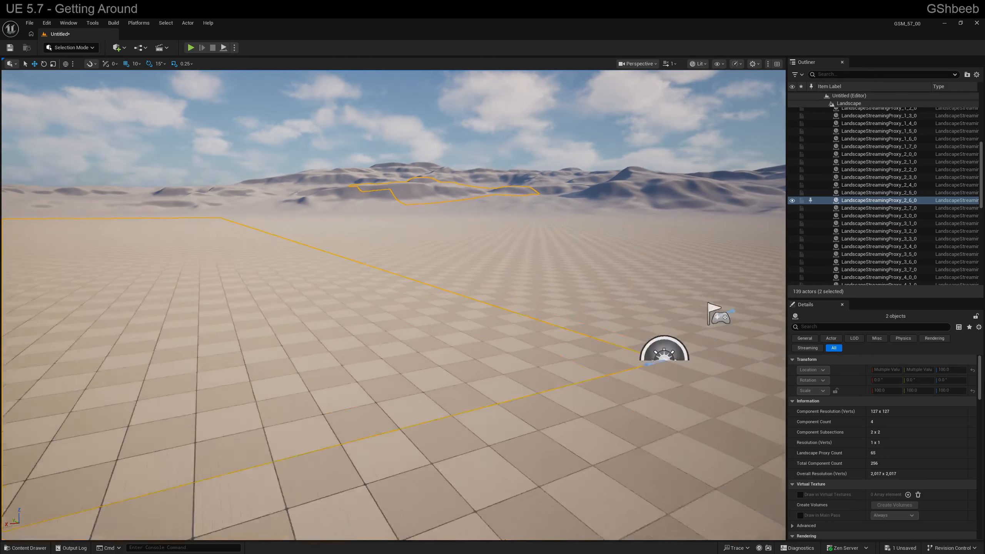
right_click_drag(500, 257, 481, 291)
key("e")
left_click_drag(494, 313, 522, 277)
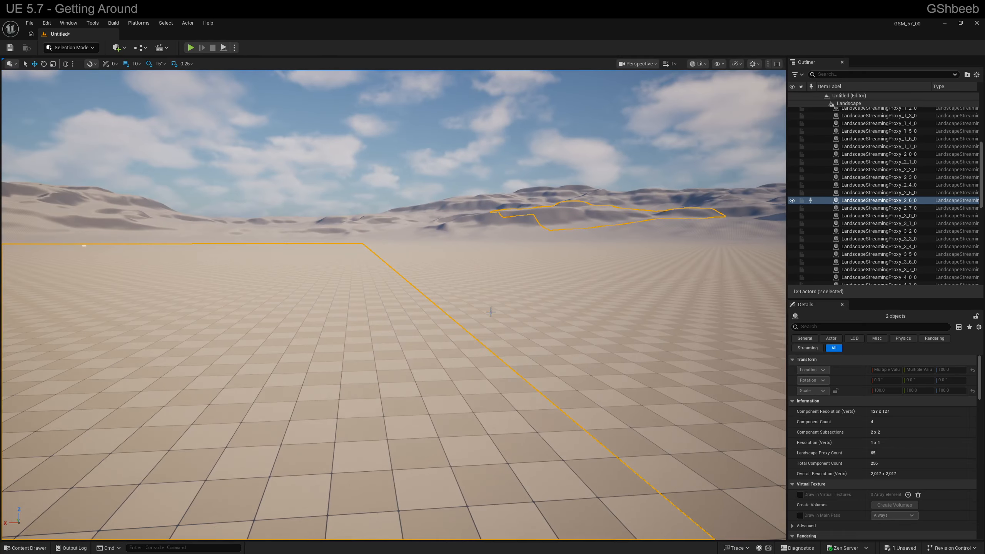
left_click_drag(460, 333, 461, 330)
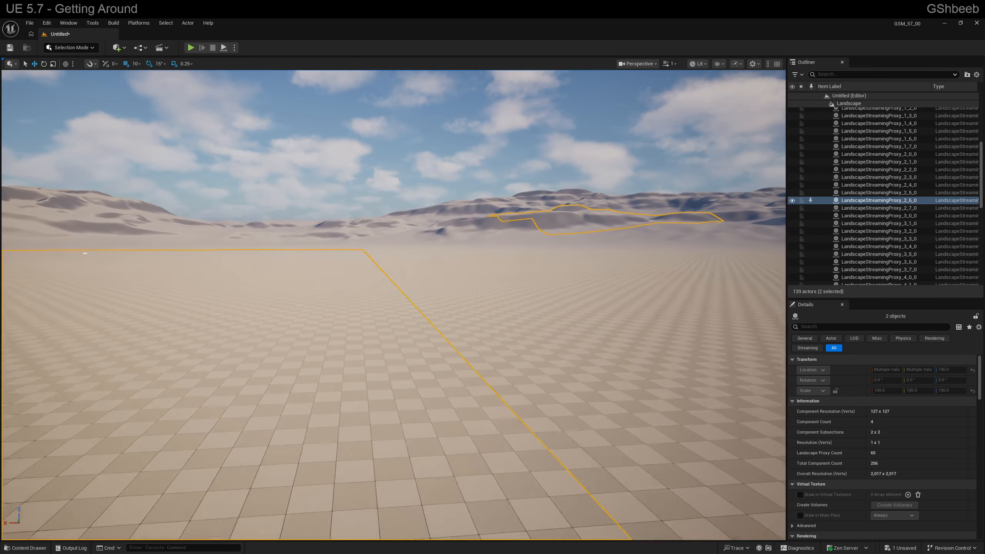
right_click_drag(465, 329, 476, 314)
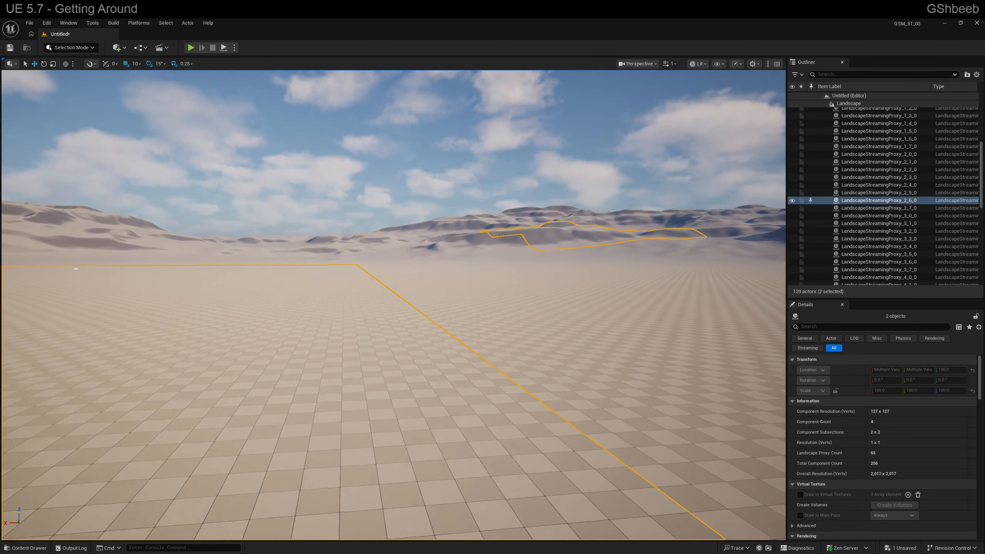
key("e")
key("q")
key("e")
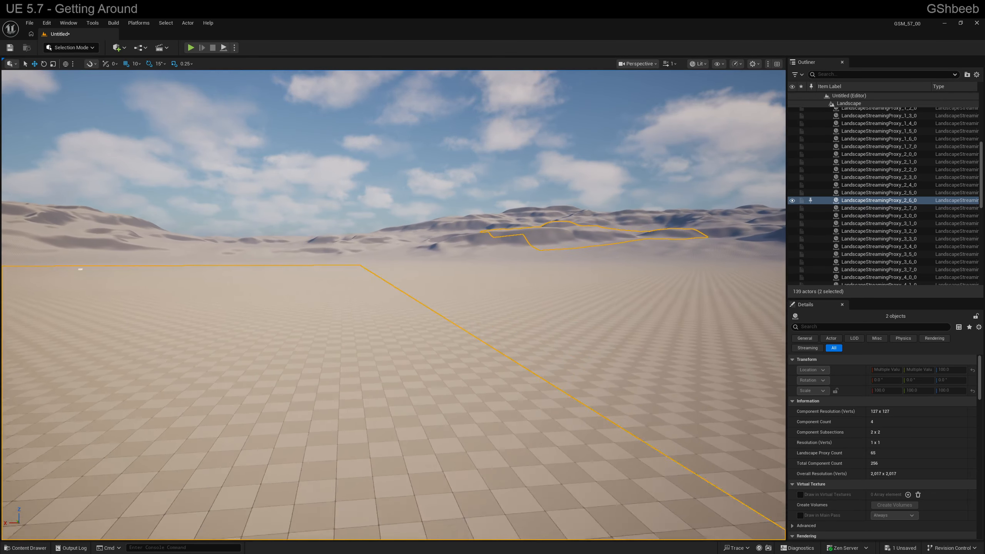
key("a")
right_click_drag(367, 407, 440, 392)
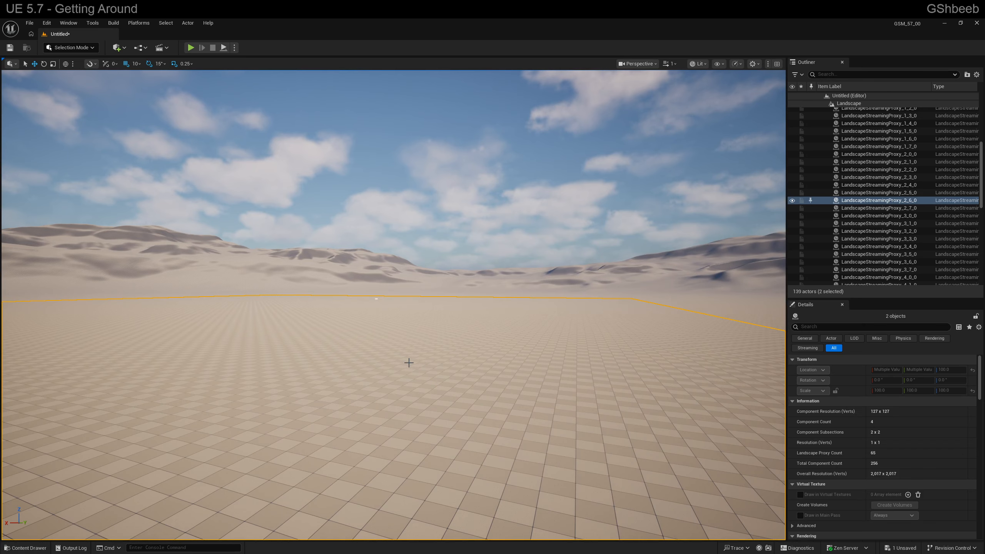
- Add the landscape tile LandscapeStreamingProxy_1_4_0 to the selection from a high viewpoint above the terrain
scroll(386, 332, "down", 6)
mouse_move(386, 332)
right_mouse_down()
mouse_move(388, 369)
mouse_move(391, 350)
right_mouse_up()
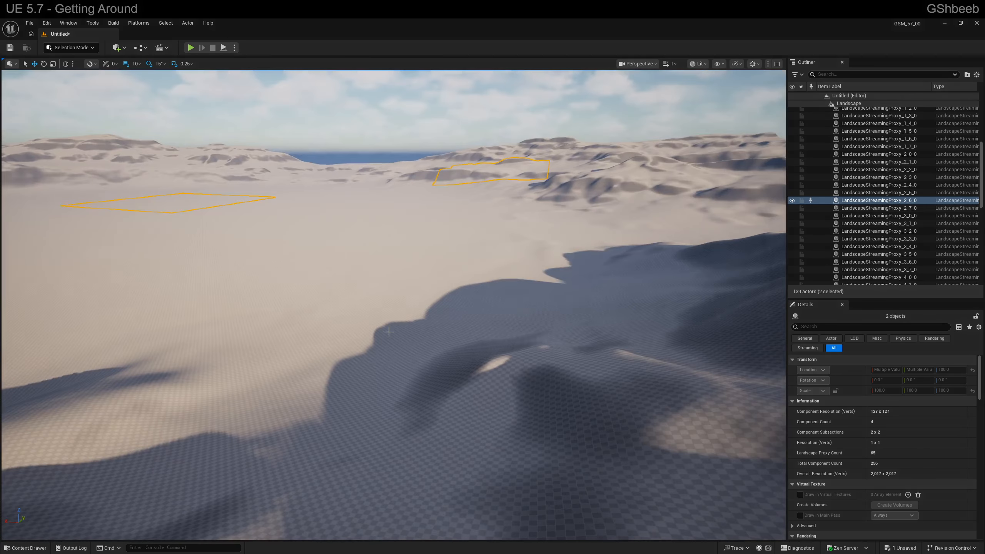
key("e")
left_click(602, 453, "ctrl")
right_click_drag(602, 453, 490, 464)
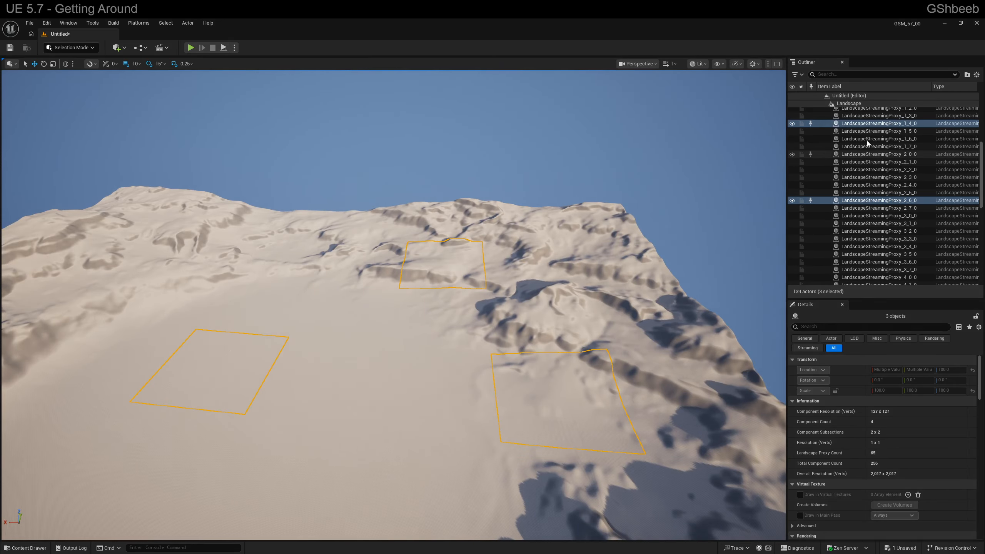
- Collapse the Landscape group in the Outliner, and select the Cube and frame it in the viewport
scroll(962, 163, "up", 6)
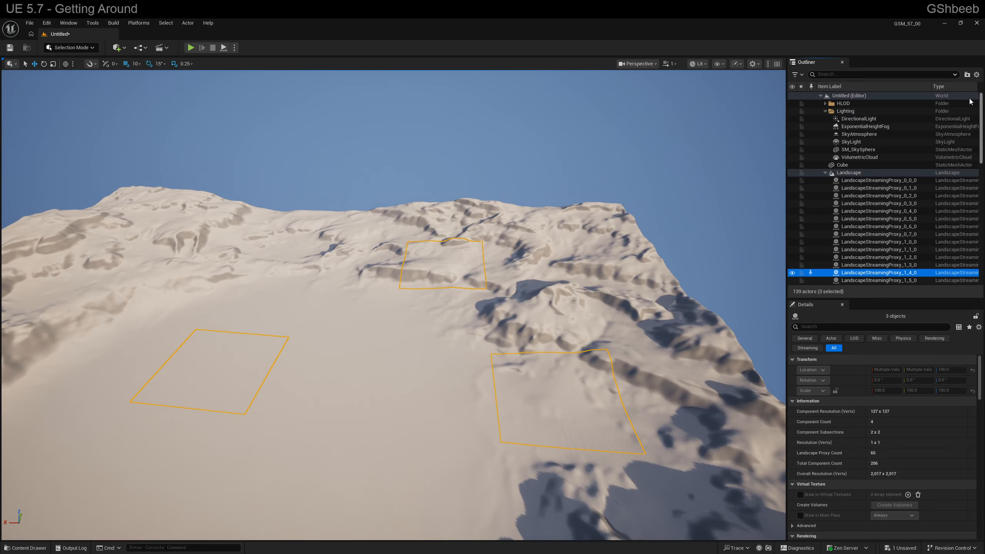
left_click(825, 172)
left_click(842, 165)
key("f")
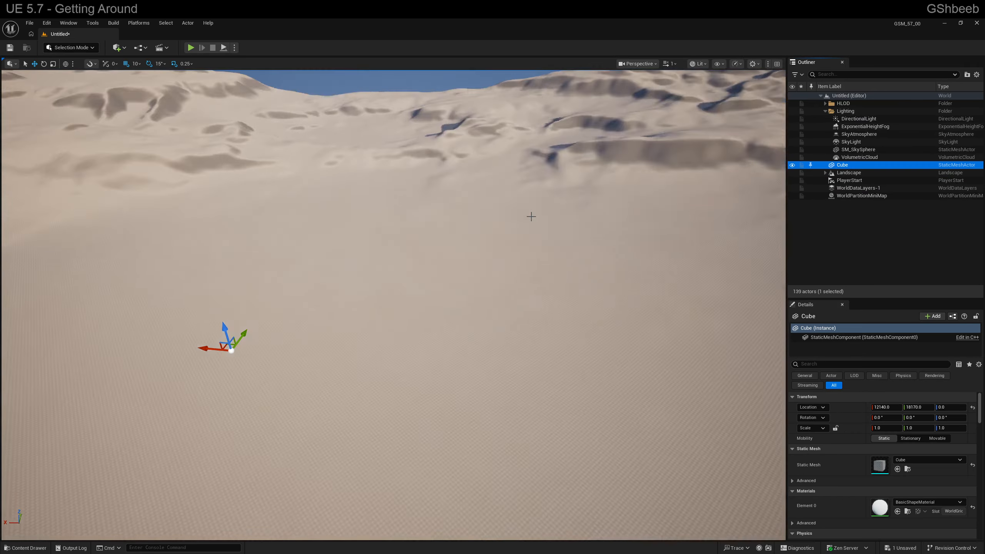
right_click_drag(529, 215, 642, 192)
right_click_drag(254, 237, 208, 243)
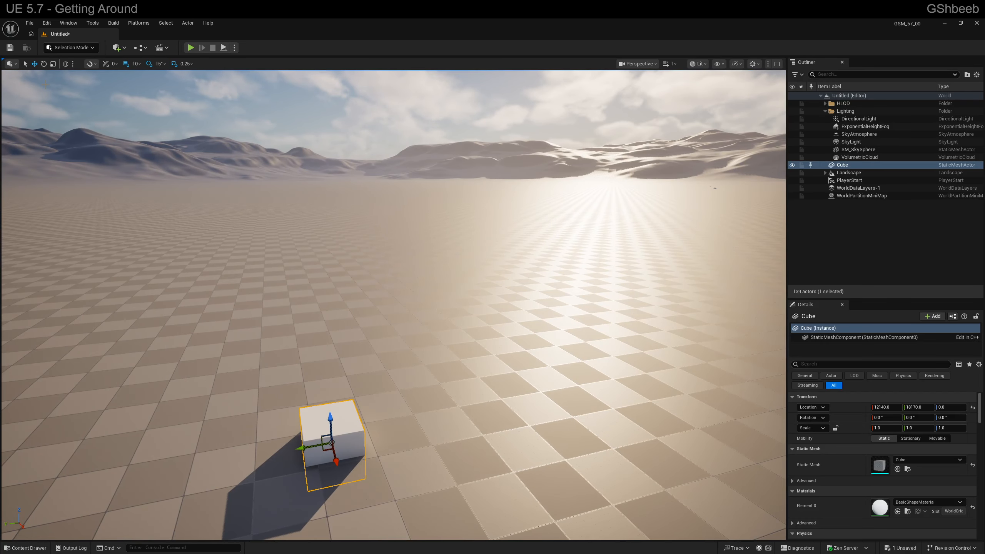
- Cycle the Cube's transform tool through select, move, rotate and scale
left_click(25, 63)
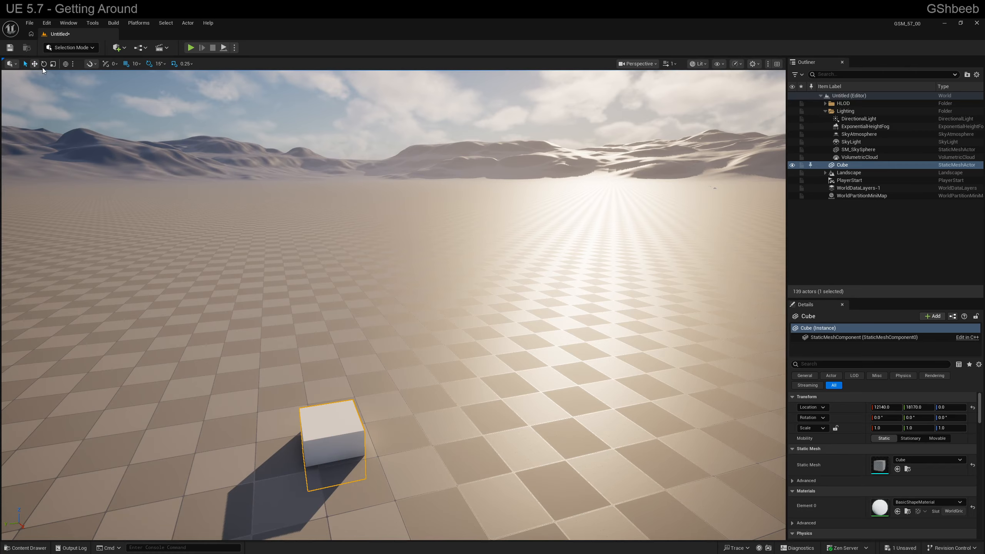
left_click(35, 64)
left_click(44, 63)
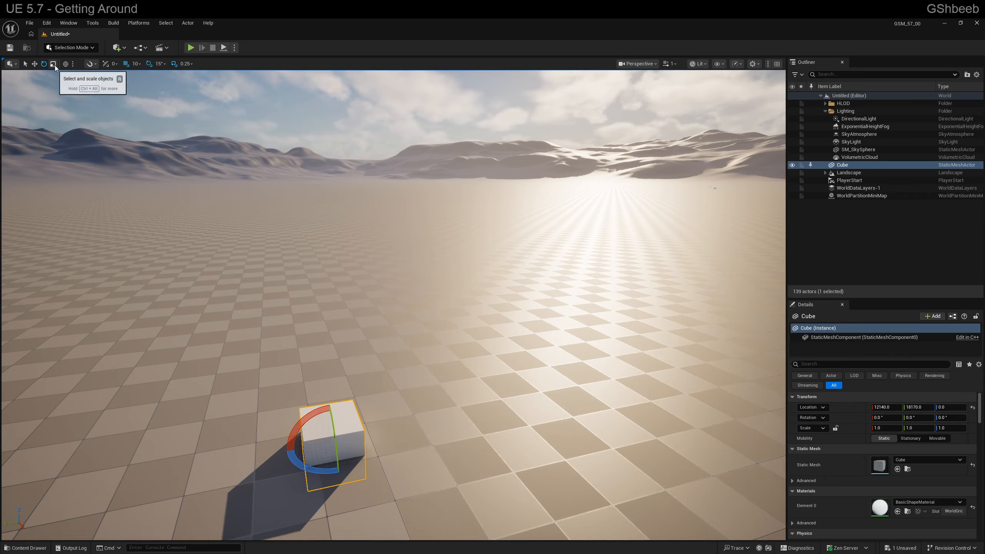
left_click(54, 65)
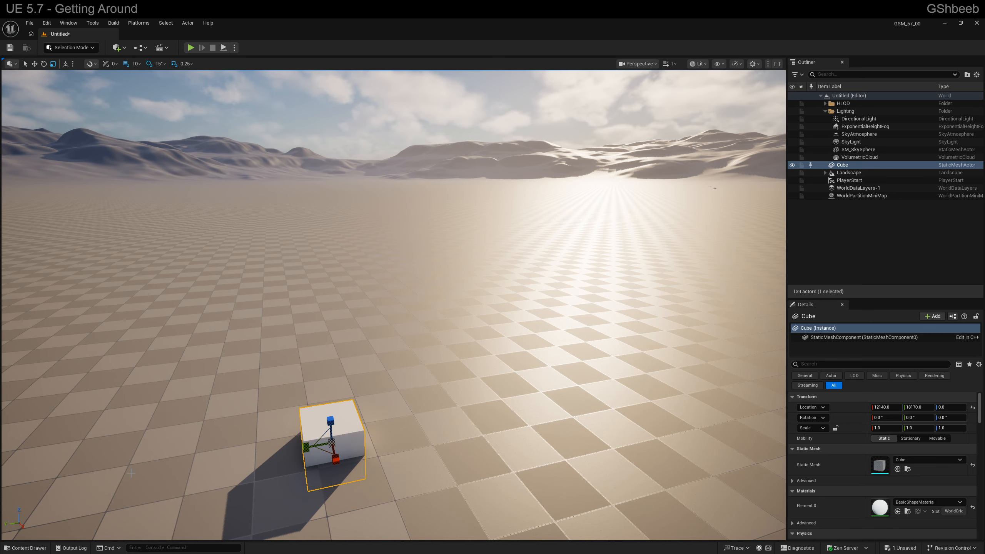
- Bring the selected Cube back to the middle of the view and switch to the Move tool
right_click_drag(349, 407, 116, 311)
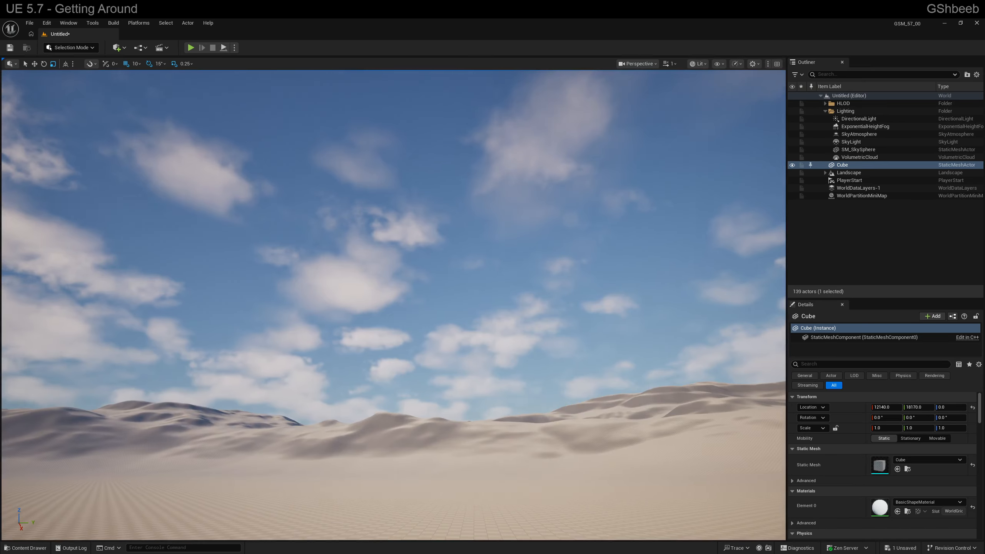
right_click_drag(482, 457, 529, 445)
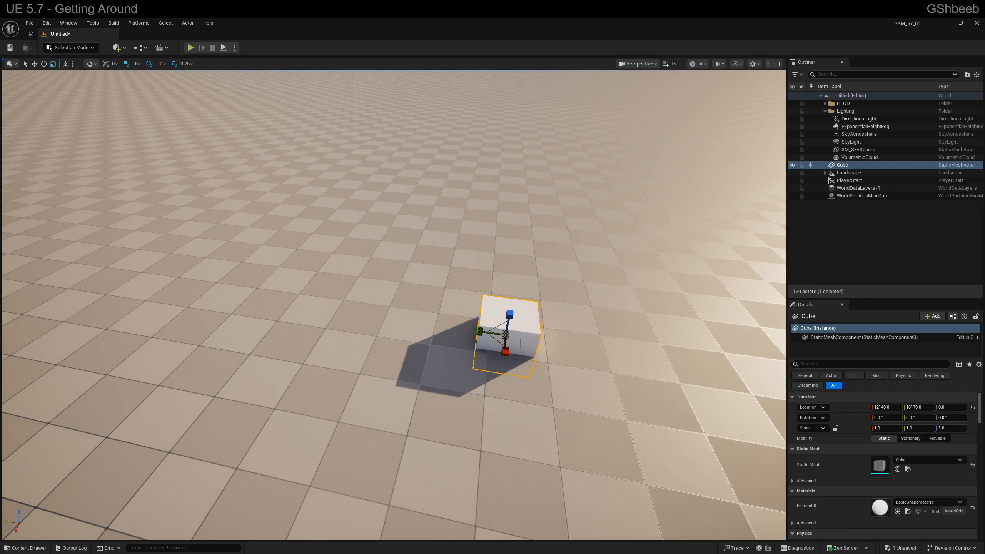
right_click_drag(520, 344, 544, 339)
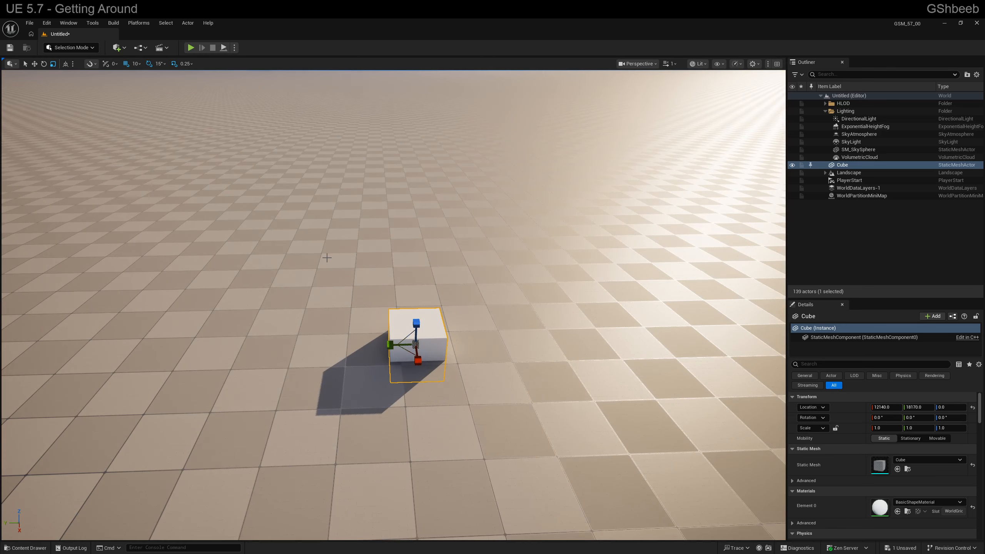
right_click(429, 290)
type("w")
right_click(413, 319)
type("w")
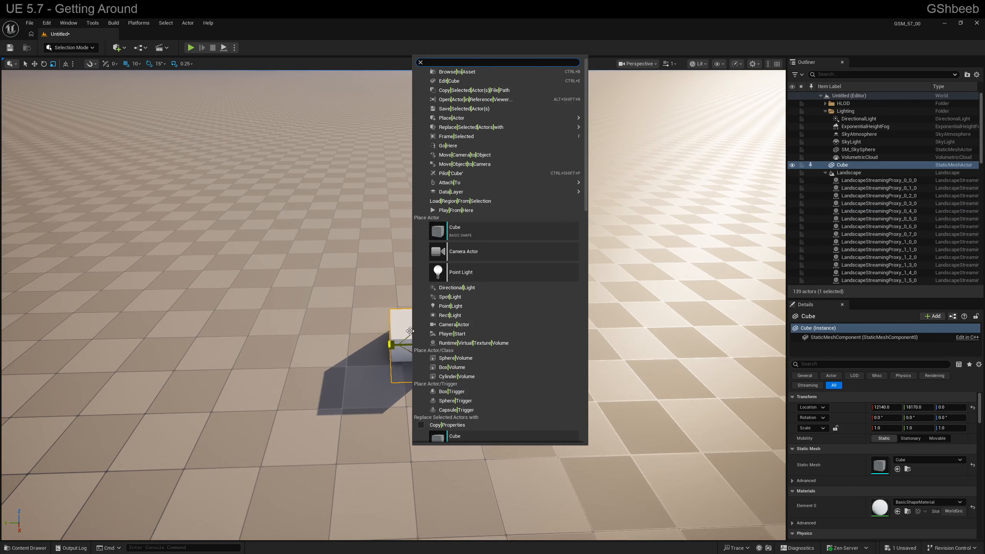
right_click(398, 318)
key("w")
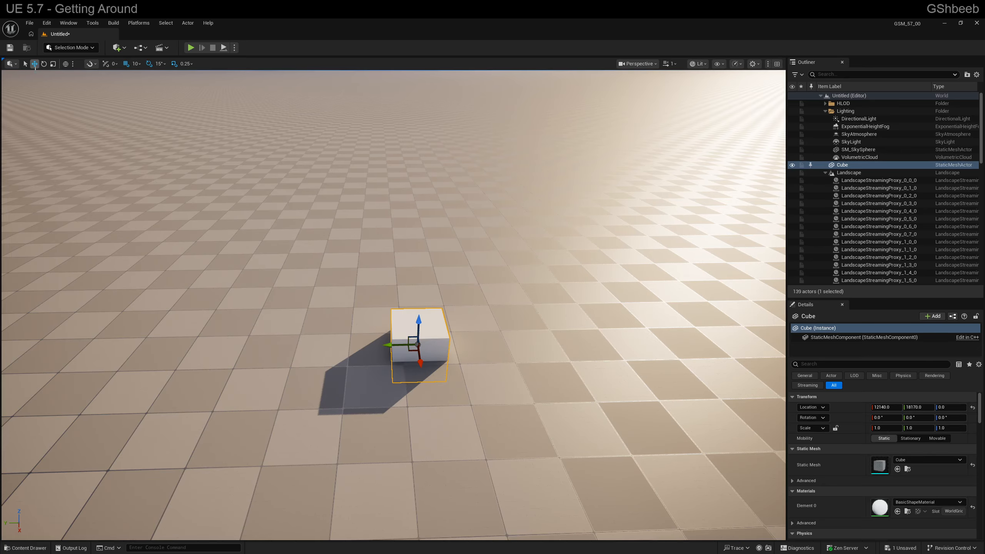
- Alternate the Cube's gizmo between the rotate, scale and move modes, ending on scale
right_click_drag(204, 168, 201, 159)
key("e")
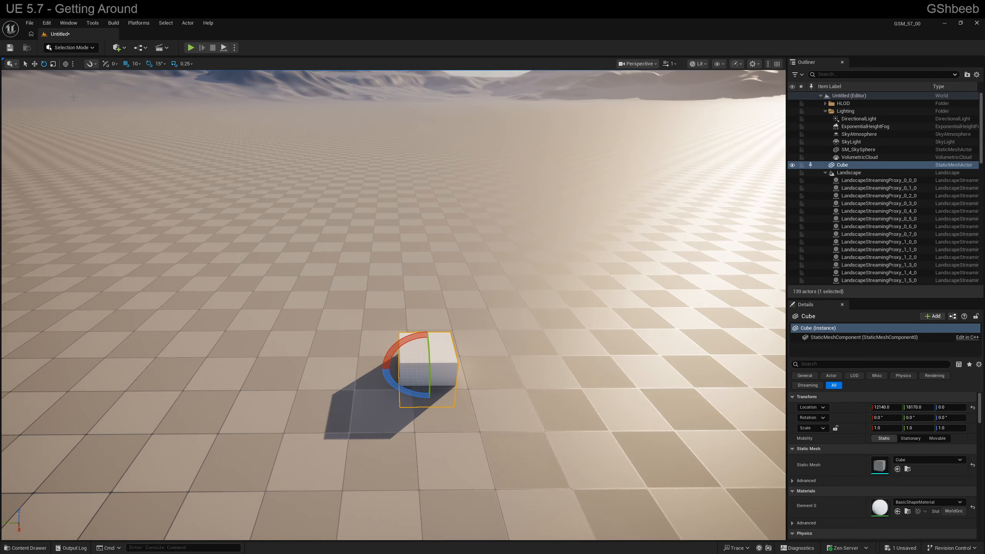
key("r")
key("w")
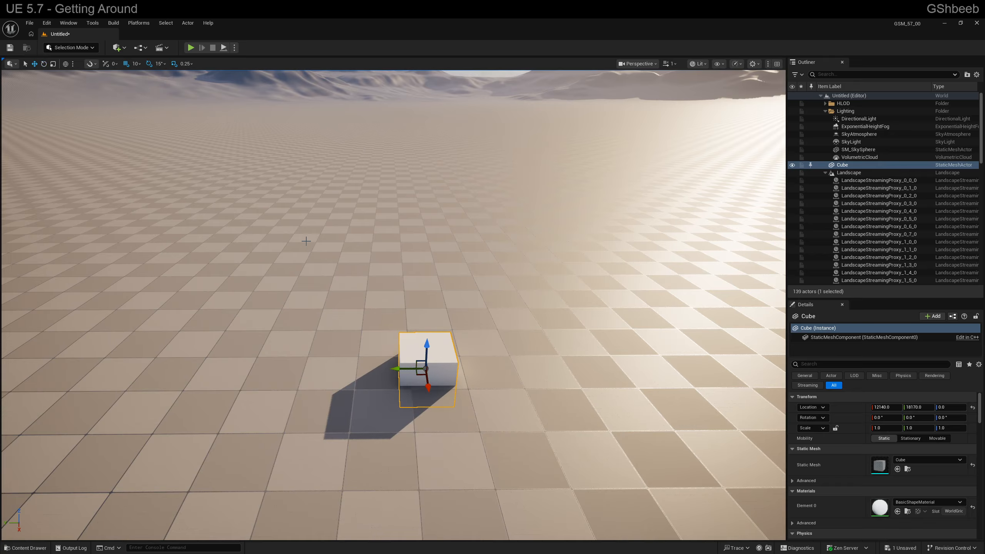
key("e")
key("r")
- Raise the Cube above the ground with the Move tool to a Z location of 180
key("w")
left_click_drag(425, 347, 446, 261)
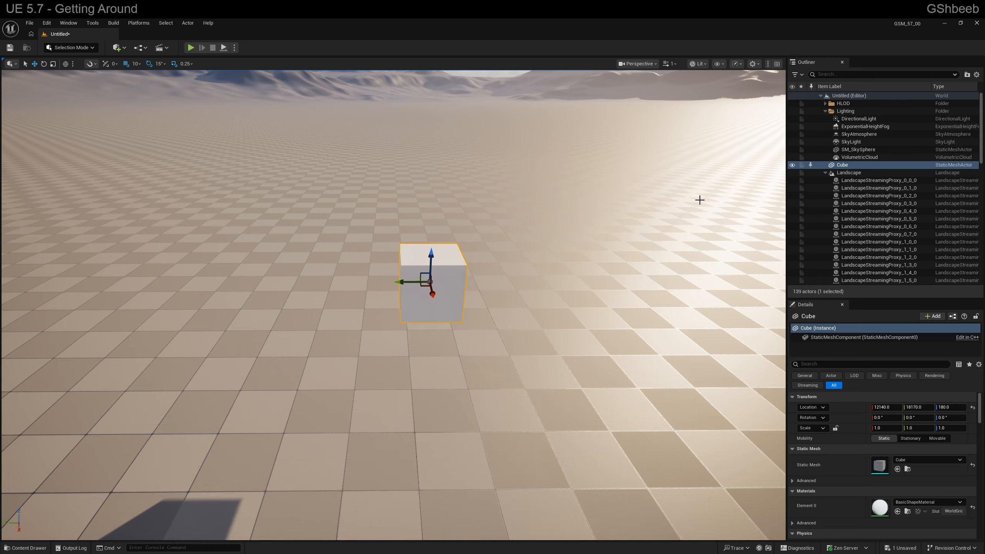
- Select the run of landscape proxies from LandscapeStreamingProxy_0_1_0 through LandscapeStreamingProxy_1_3_0 in the Outliner and try to frame them
right_click_drag(417, 185, 395, 155)
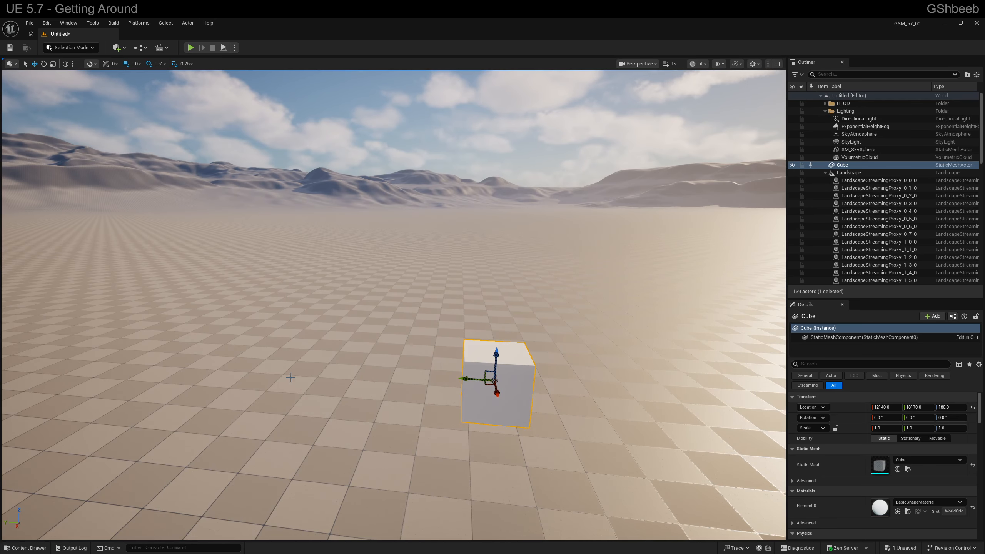
right_click_drag(469, 325, 618, 331)
key("a")
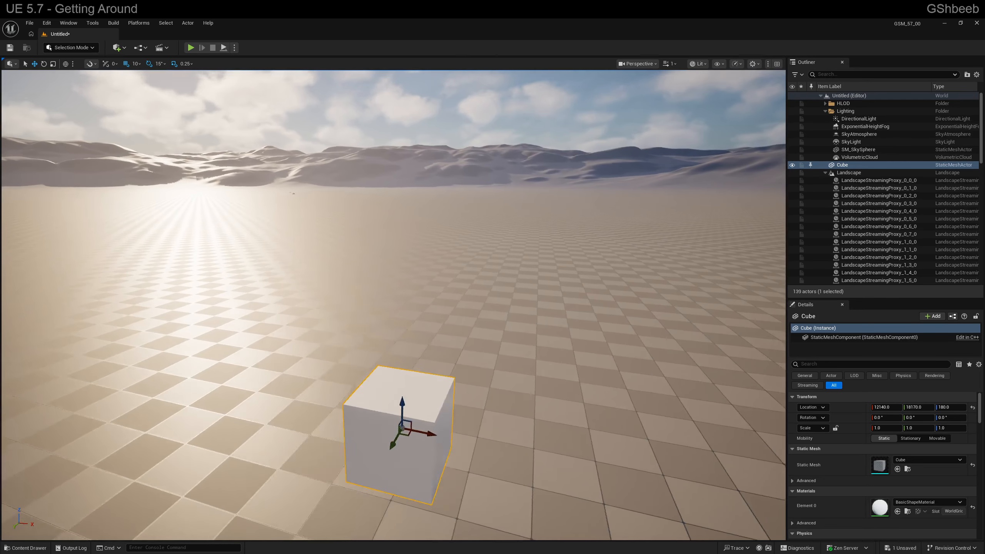
key("d")
left_click(879, 187)
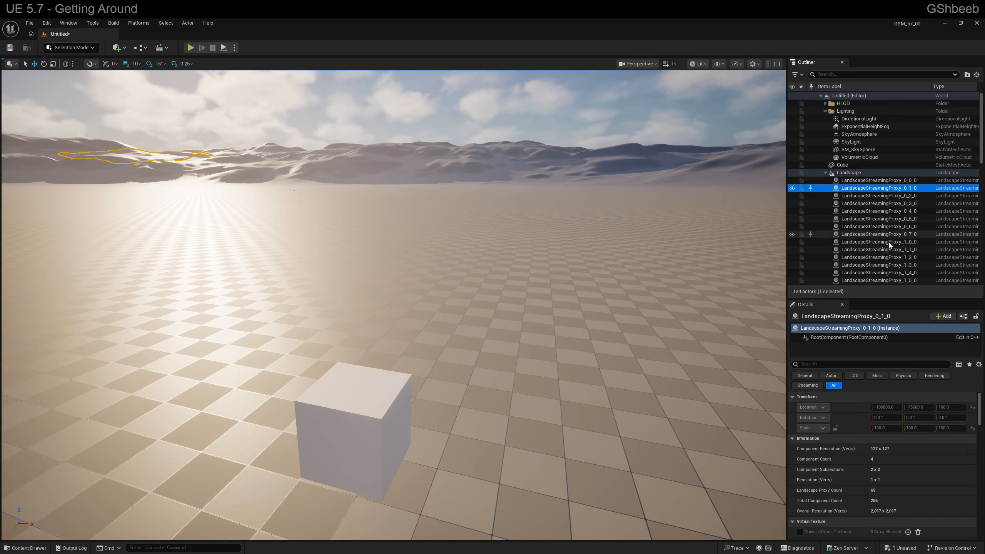
left_click(885, 265, "shift")
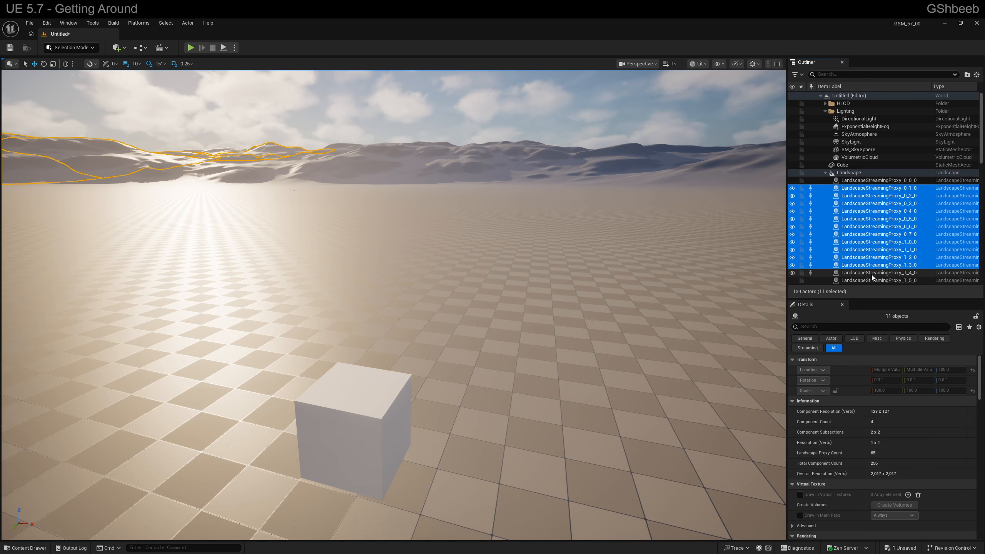
key("f")
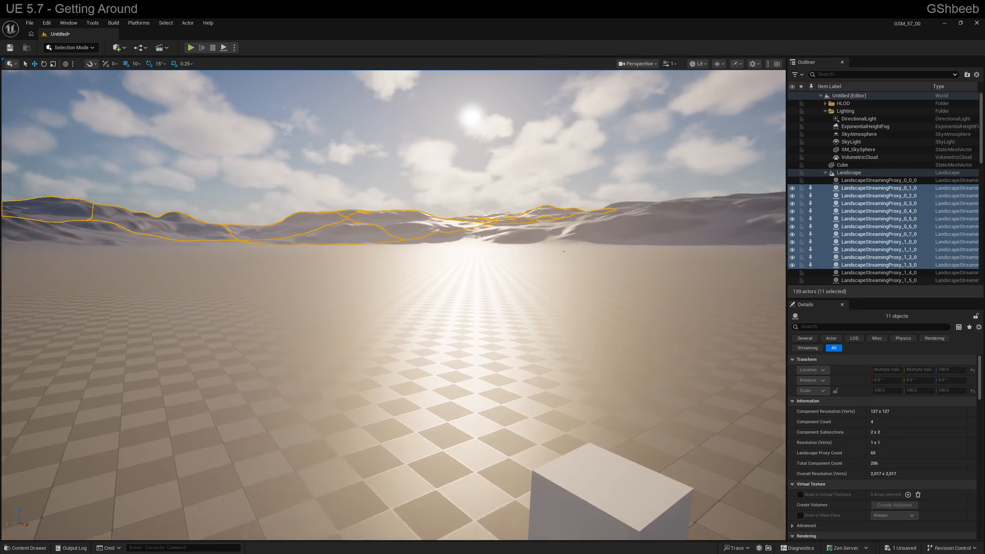
- Build a non-contiguous selection from LandscapeStreamingProxy_0_7_0, 0_3_0 and 0_0_0, toggling individual proxies such as 0_3_0 and 0_4_0
left_click(910, 235)
left_click(877, 203, "ctrl")
left_click(872, 180, "ctrl")
left_click(876, 211, "ctrl")
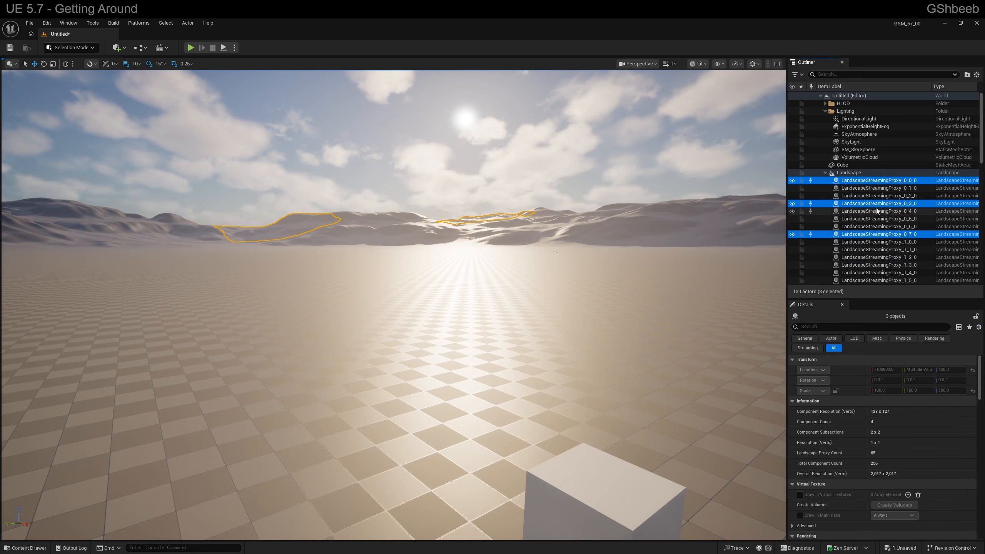
left_click(877, 204, "ctrl")
left_click(877, 211, "ctrl")
- Select the Cube in the viewport and move it to X 11840 and Z 270
right_click_drag(485, 411, 510, 421)
left_click(485, 411)
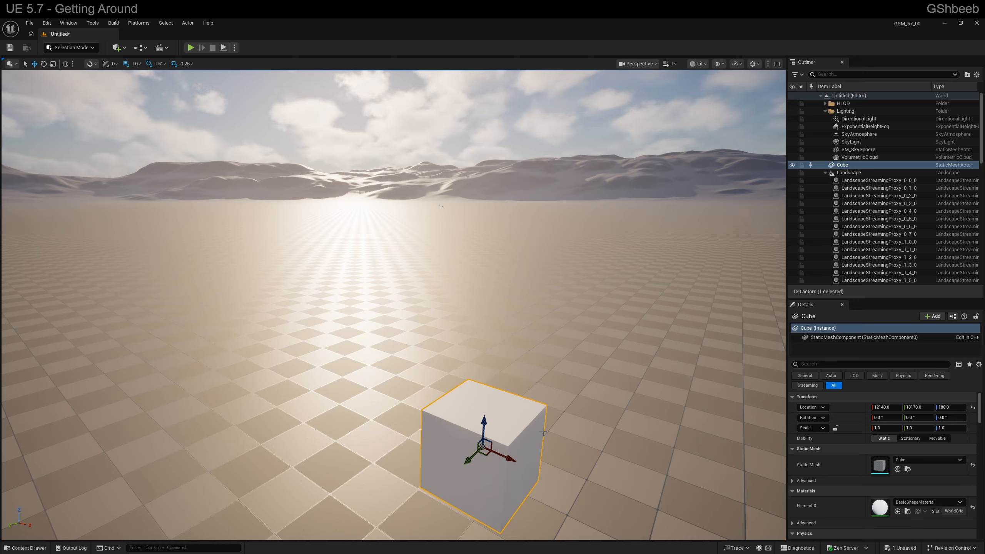
left_click_drag(505, 457, 353, 411)
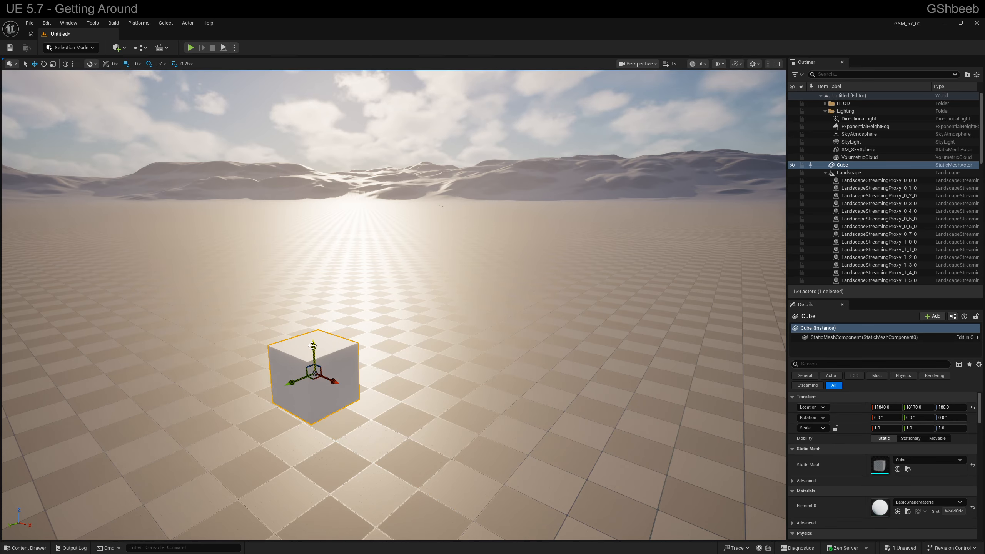
left_click_drag(313, 348, 311, 297)
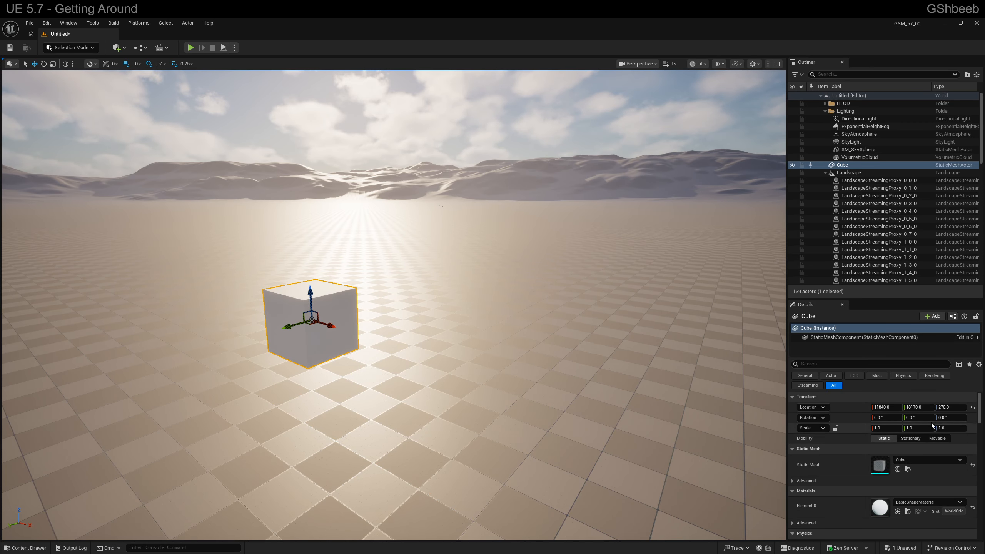
- Reset the Cube's location to the world origin, frame it, and reposition it at X -640 and Z 120
left_click(973, 407)
key("f")
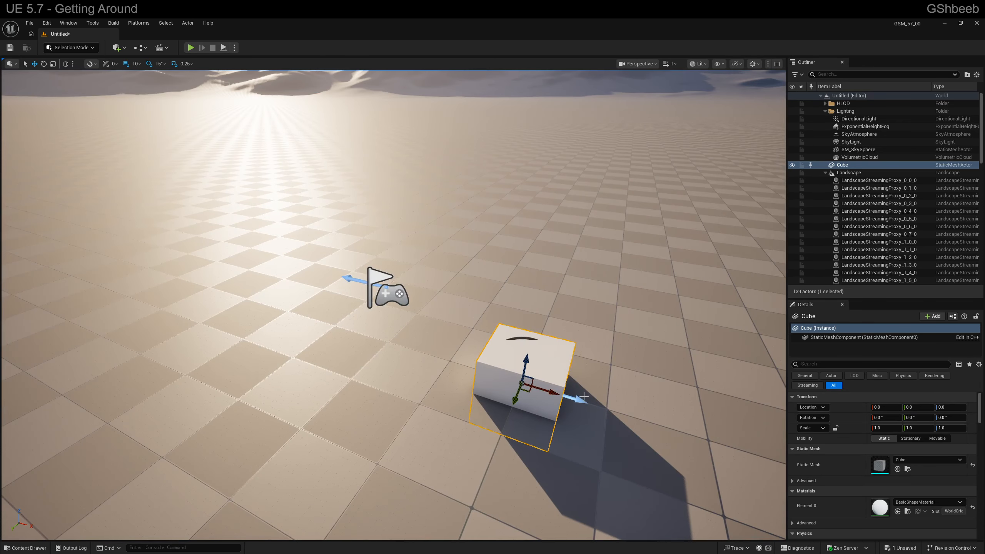
left_click_drag(555, 394, 172, 136)
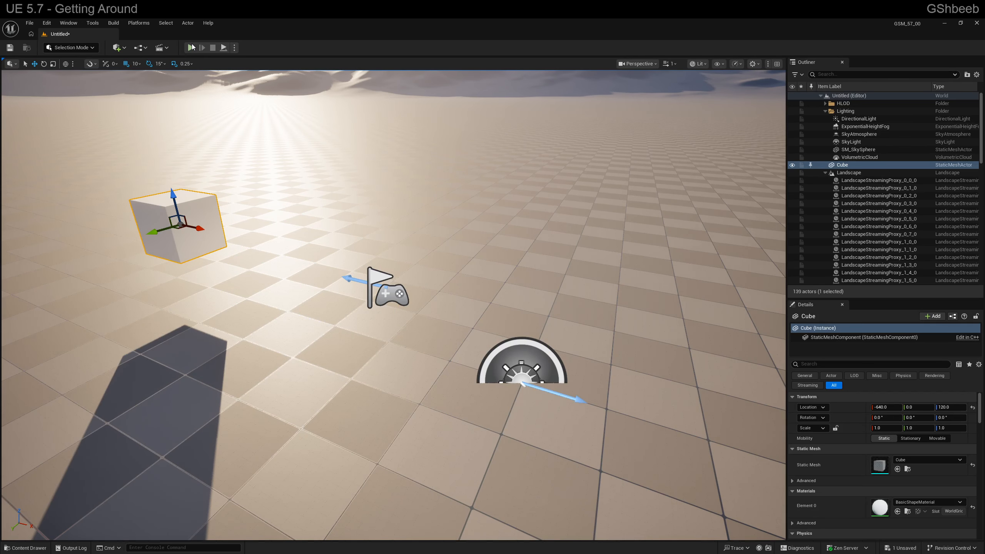
- Play the level in the editor to view the Cube from the player start, and stop the session
left_click(191, 47)
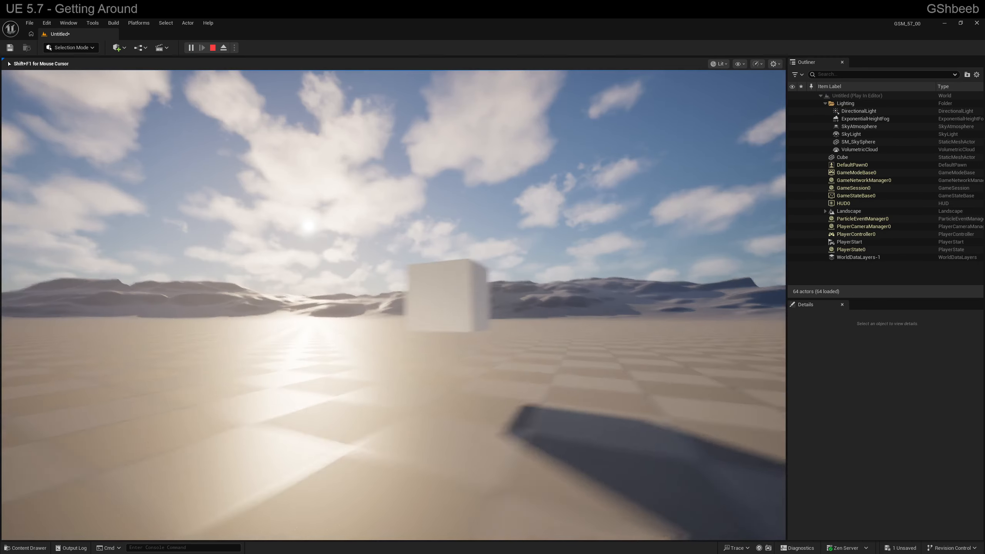
key("Escape")
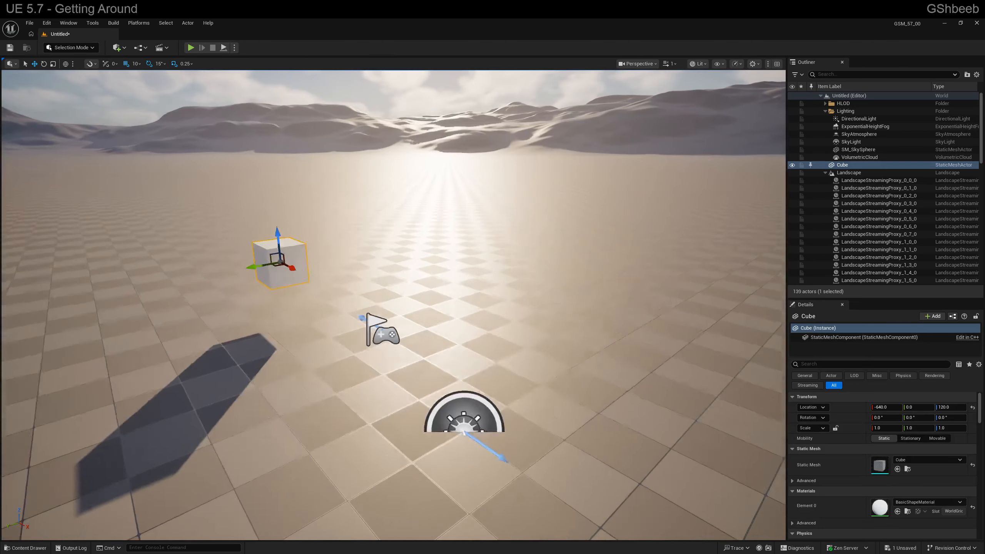
- Move the Cube with the Move tool to X -570, Y -30 and Z 180
key("a")
right_click_drag(416, 262, 452, 276)
key("e")
key("d")
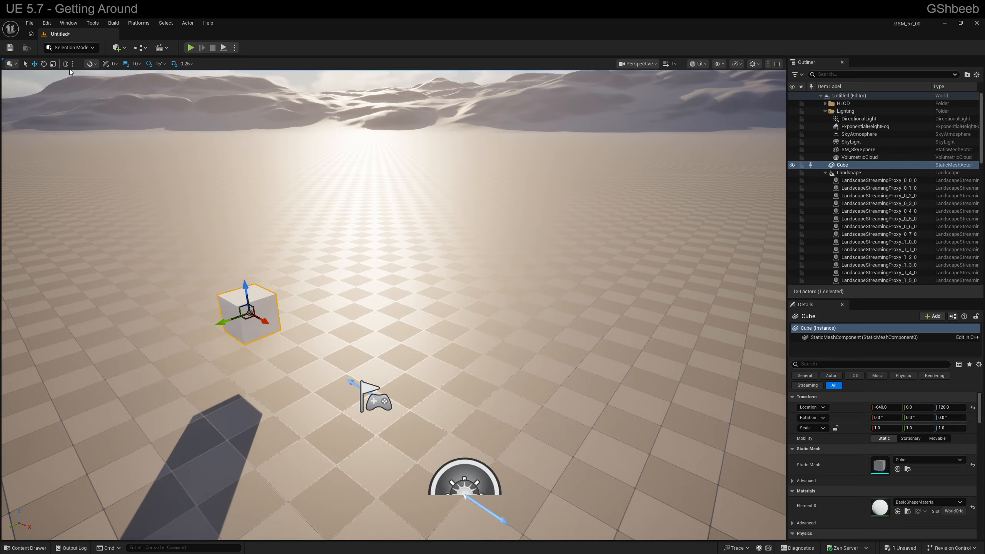
left_click_drag(267, 320, 257, 332)
left_click_drag(274, 293, 265, 266)
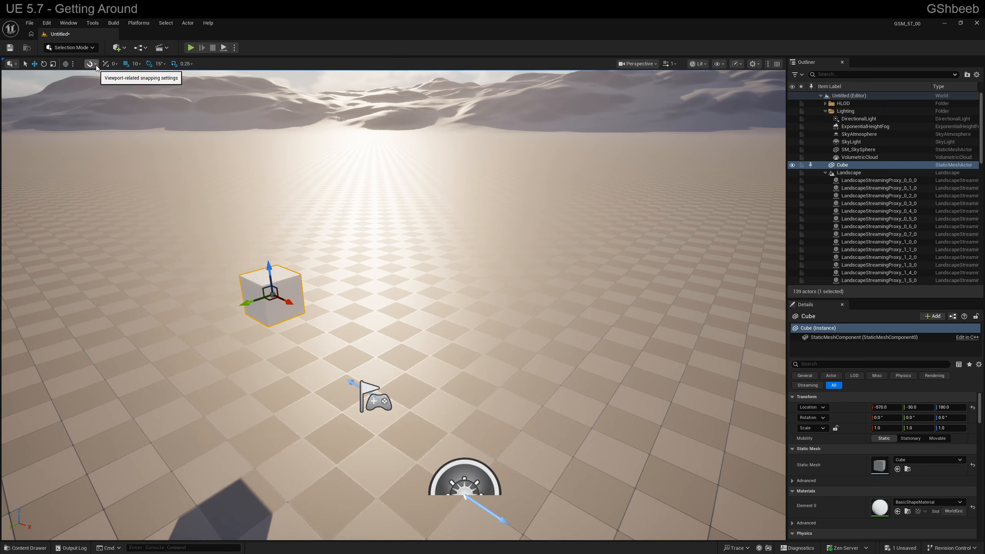
- Rotate the Cube around all three axes to a rotation of about -39.2°, 37.8° and -56.6°
key("e")
left_click_drag(297, 301, 299, 316)
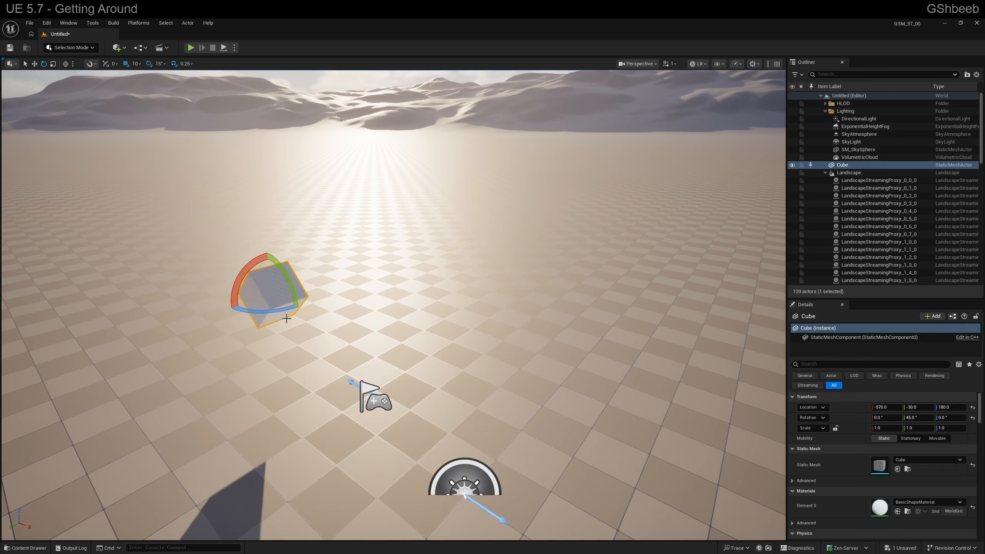
left_click_drag(234, 297, 250, 352)
left_click_drag(240, 312, 328, 282)
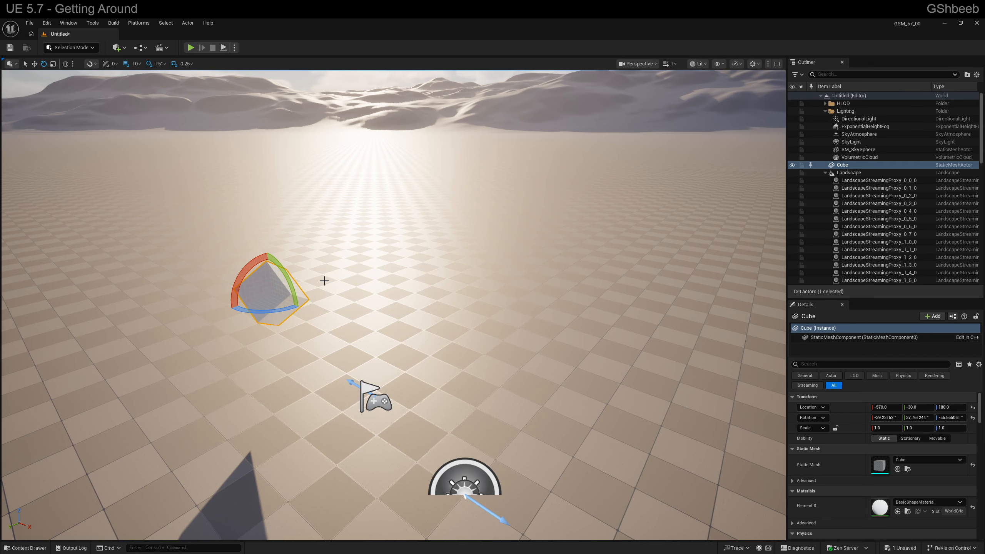
- Return to the Move tool, frame the rotated Cube, and shift it in world space to X -610 and Y 30
key("w")
key("f")
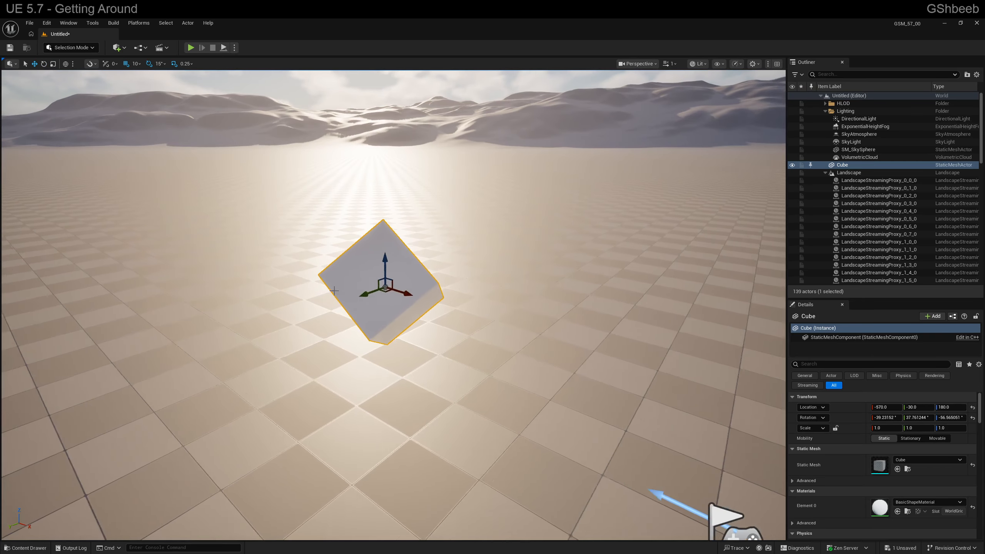
left_click_drag(406, 294, 316, 304)
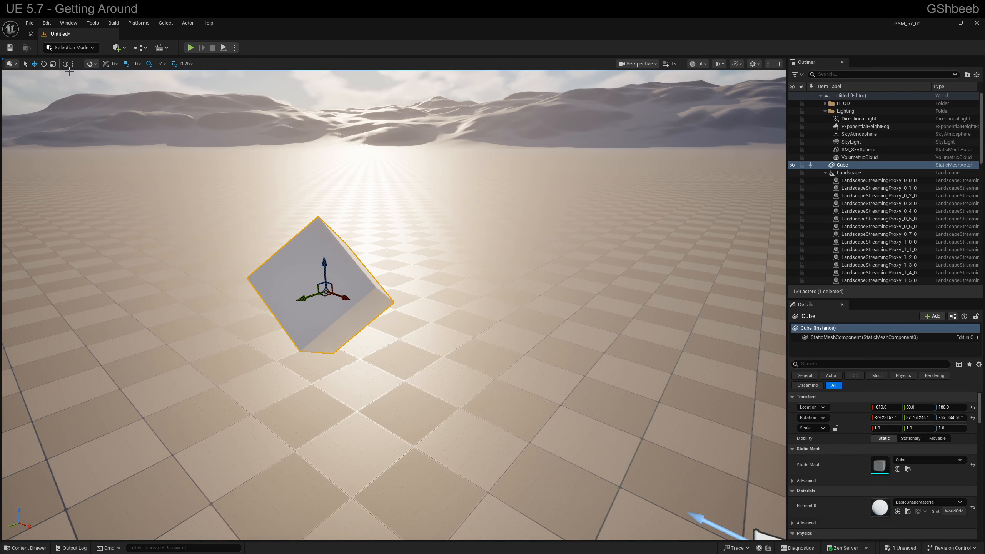
- Switch the gizmo to local coordinates and move the Cube along its own axes to about X -554, Y 43, Z 252
left_click(65, 65)
right_click_drag(381, 269, 347, 280)
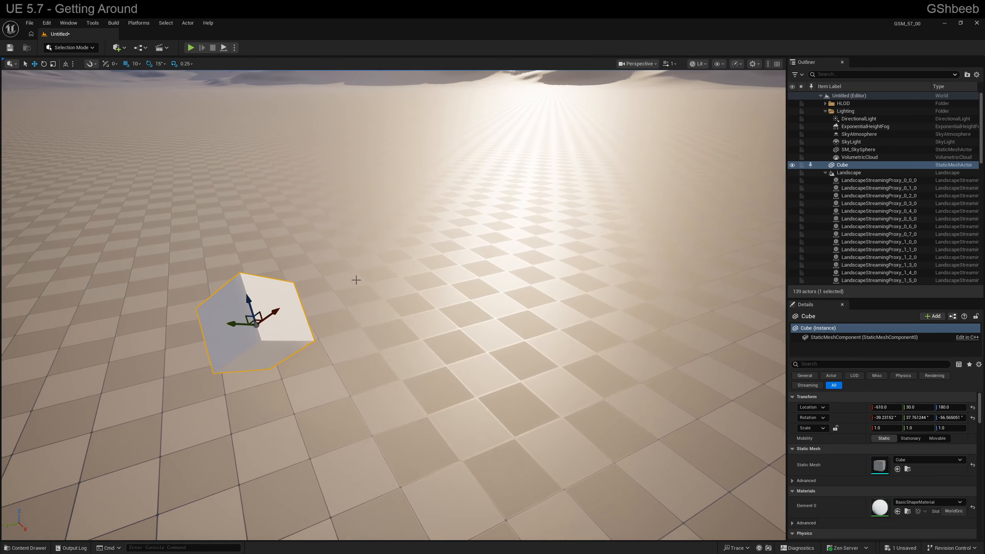
left_click_drag(275, 309, 212, 265)
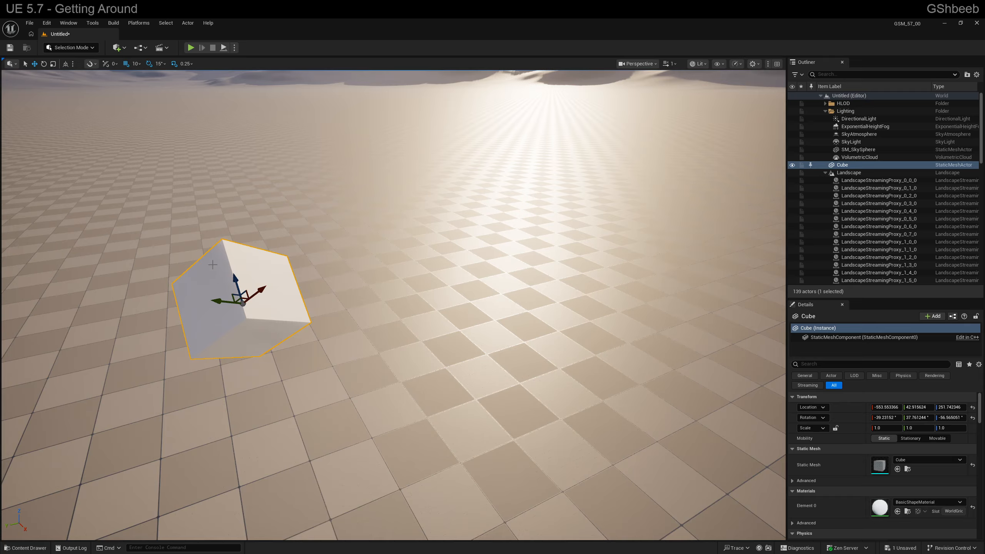
- Cycle the Cube's gizmo repeatedly through the available coordinate systems, ending on world space
left_click(65, 66)
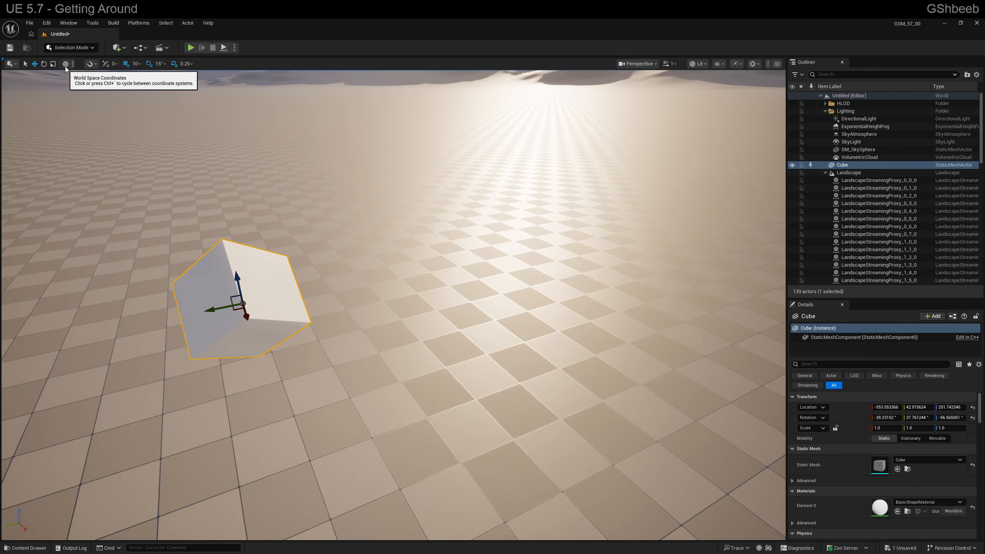
scroll(197, 186, "down", 2)
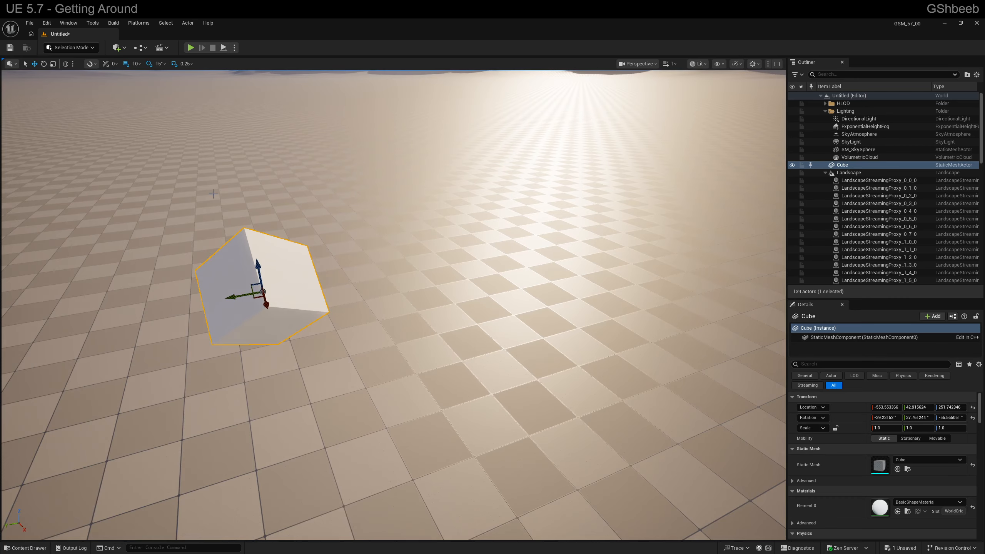
key("ctrl+grave")
key("ctrl+grave")
key("ctrl+grave")
key("ctrl+grave")
key("ctrl+grave")
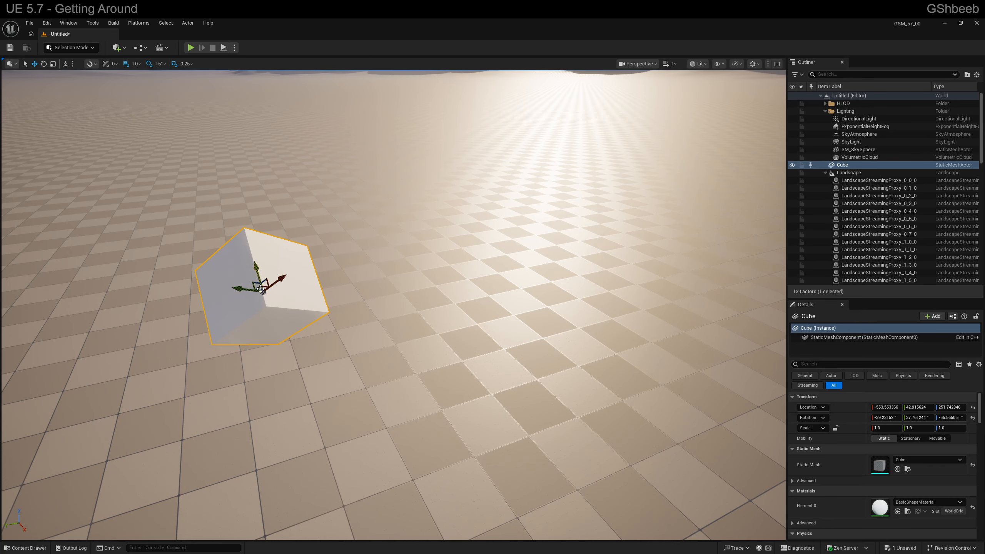
key("ctrl+grave")
key("ctrl+grave")
key("ctrl+grave")
key("ctrl+grave")
key("ctrl+grave")
key("ctrl+grave")
key("ctrl+grave")
key("ctrl+grave")
right_click_drag(380, 315, 485, 314)
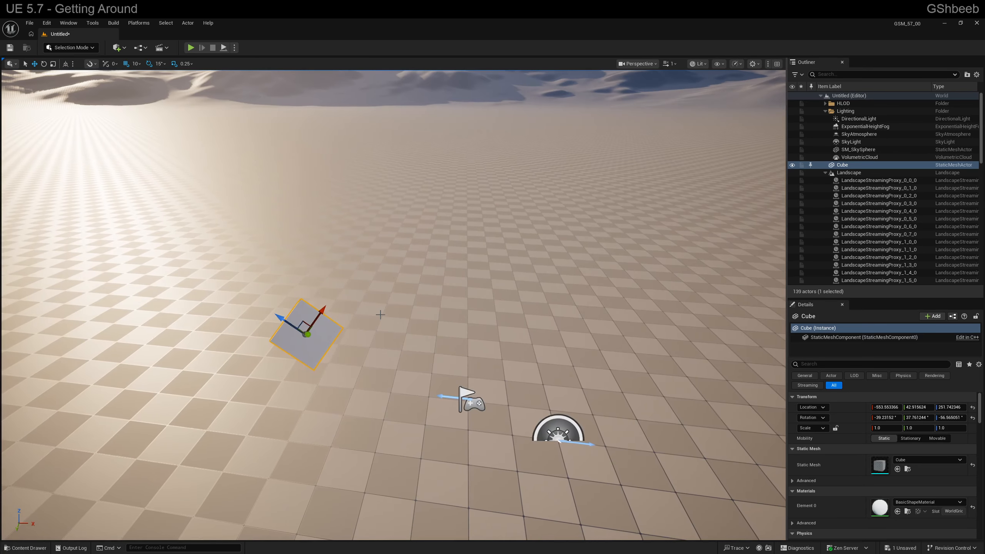
key("ctrl+grave")
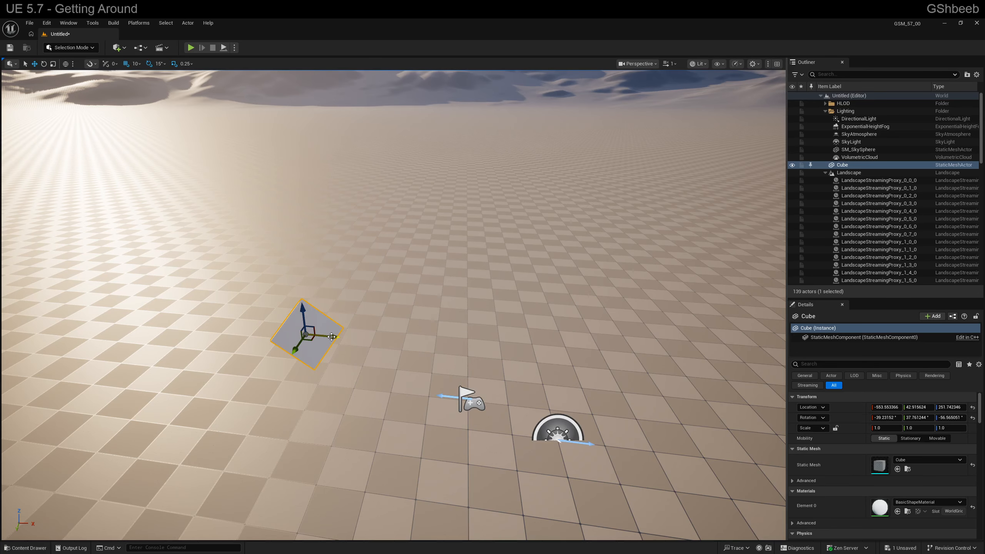
- Duplicate the Cube while moving it along X, and place the copy at about X -364, Y 43, Z 192
left_click_drag(329, 336, 423, 349, "alt")
left_click_drag(394, 320, 413, 351)
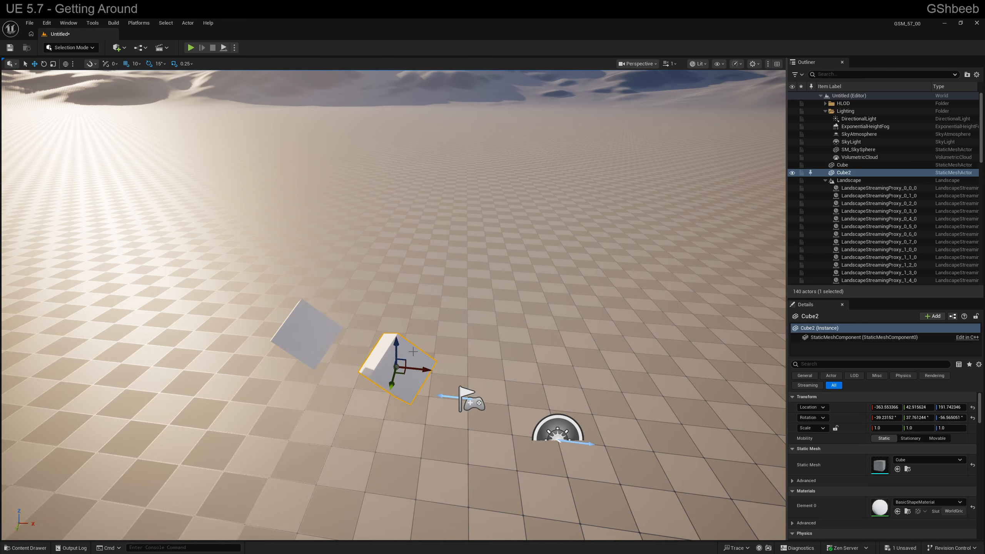
- Duplicate Cube2 and then its copy, placing the new cubes at about X -174 and X 46, both at Y -127
key("ctrl+d")
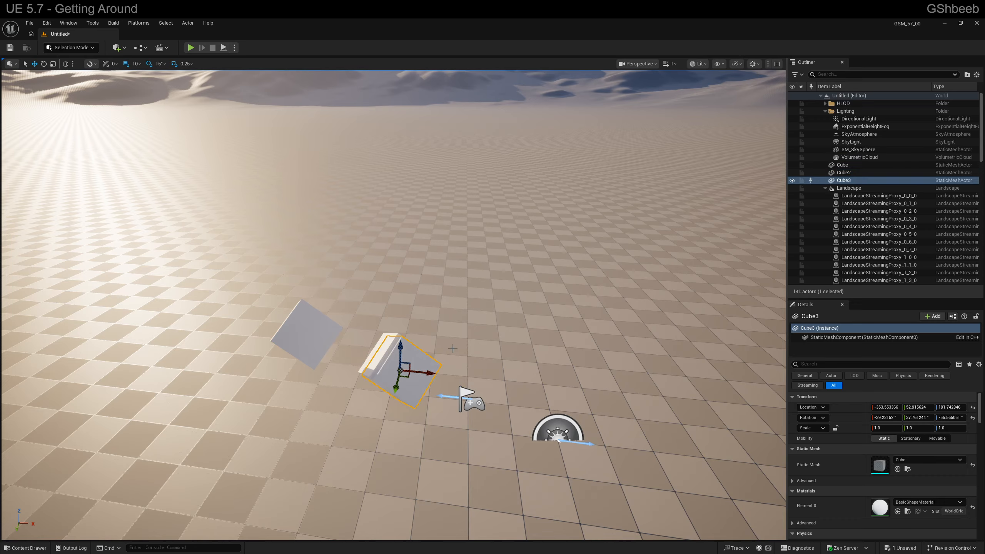
left_click_drag(431, 372, 621, 338)
key("ctrl+d")
- Duplicate Cube4 through its actor edit commands and move the copy to about X -484, Y 153, Z 192
right_click(603, 357)
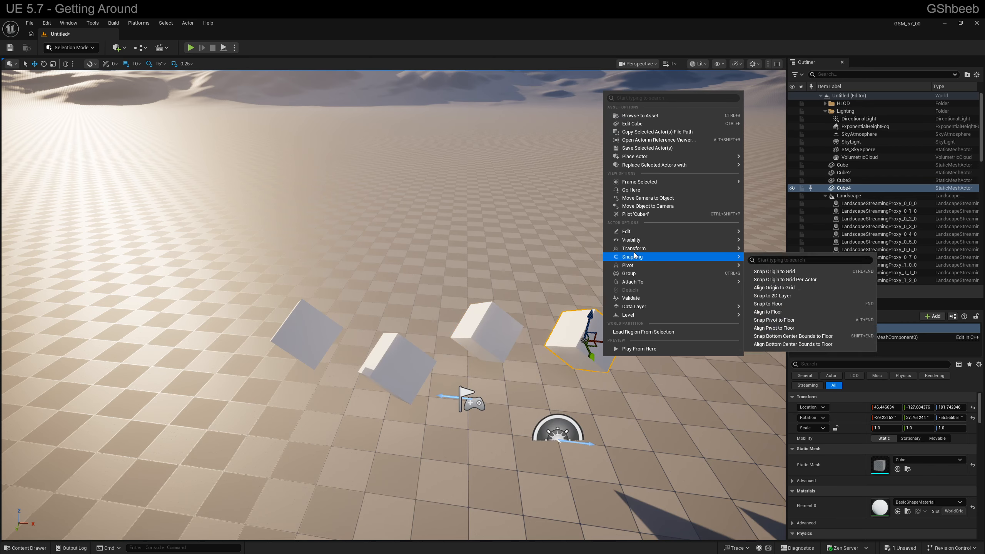
mouse_move(629, 231)
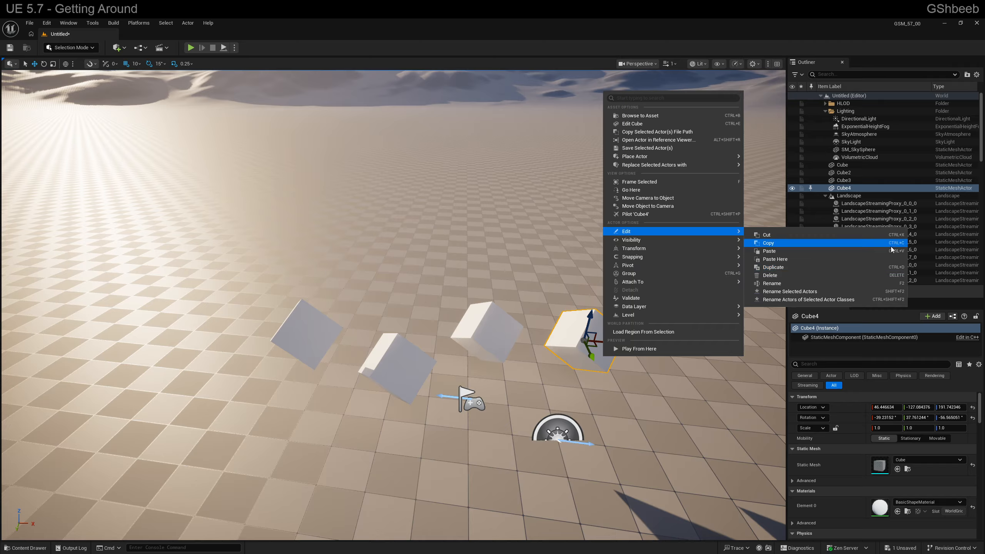
left_click(775, 267)
left_click_drag(598, 356, 596, 447)
left_click_drag(662, 433, 352, 399)
- Examine the options for adding actors and the project's Content folder, and return to the viewport
right_click_drag(352, 399, 292, 381)
left_click(121, 49)
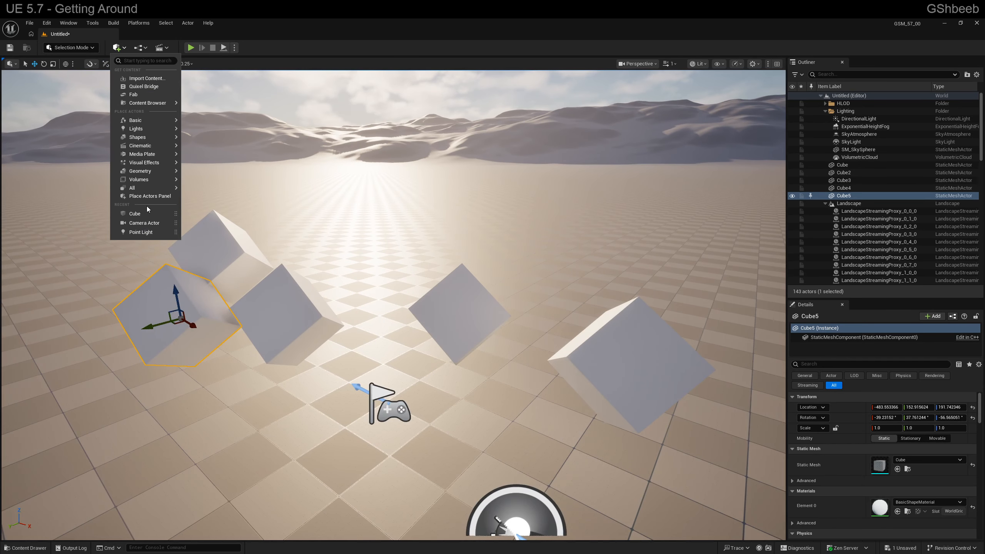
right_click_drag(362, 226, 360, 249)
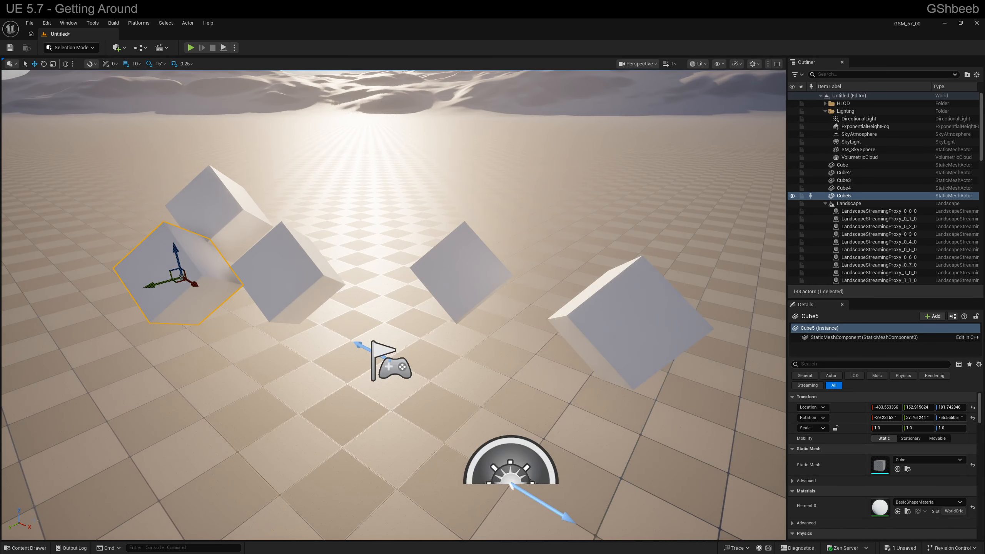
left_click(29, 548)
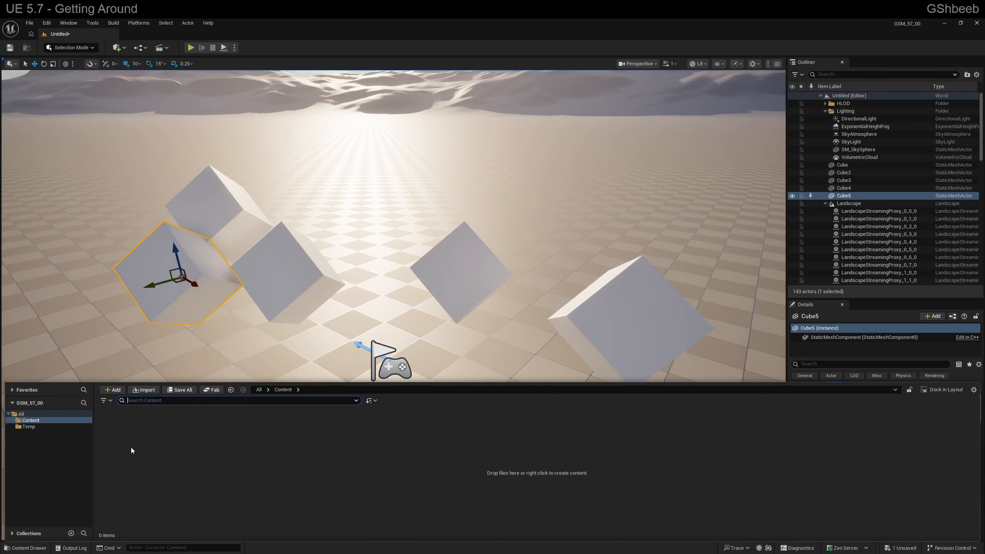
mouse_move(255, 336)
right_mouse_down()
mouse_move(289, 339)
mouse_move(274, 338)
right_mouse_up()
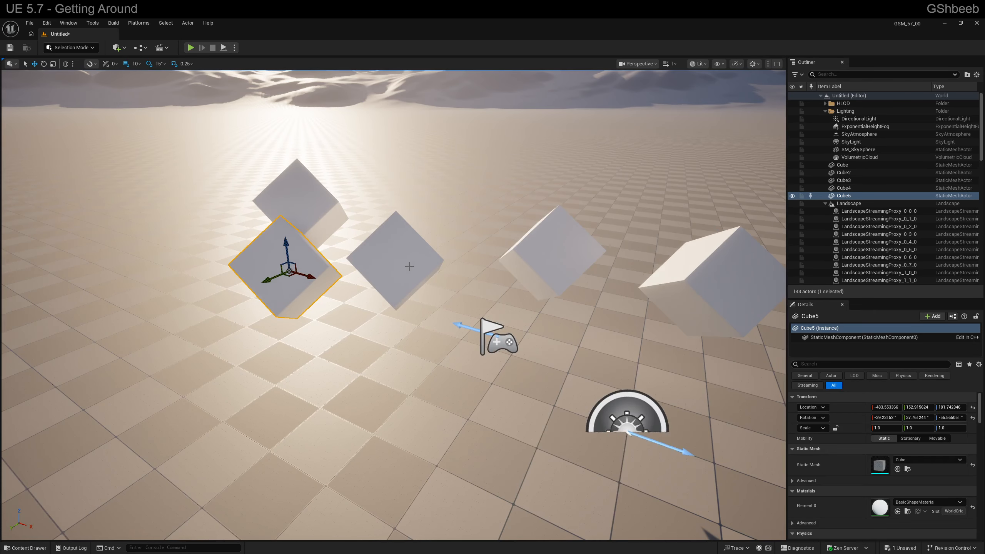
- Select Cube3 and Cube5 together and set their shared Z location to 250
left_click(554, 243)
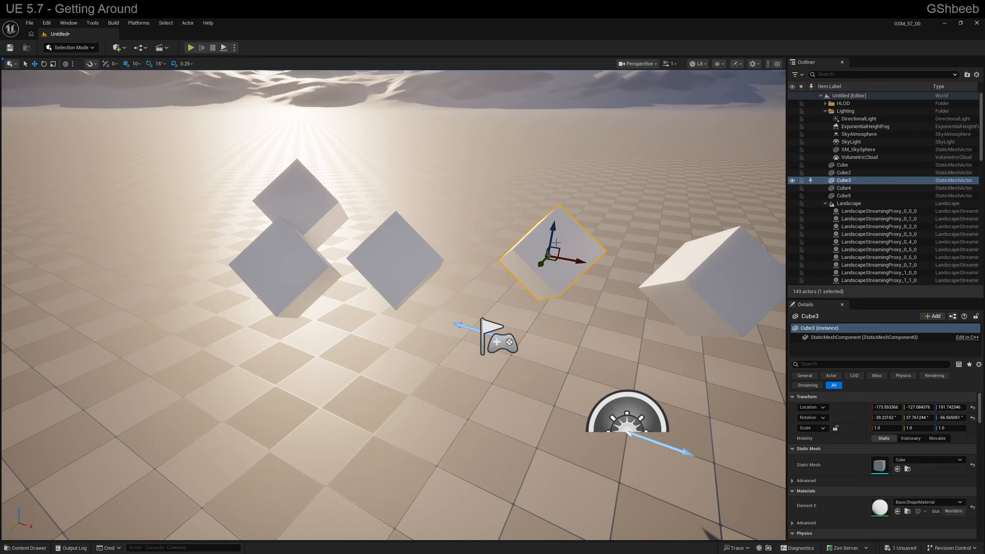
left_click(293, 268, "ctrl")
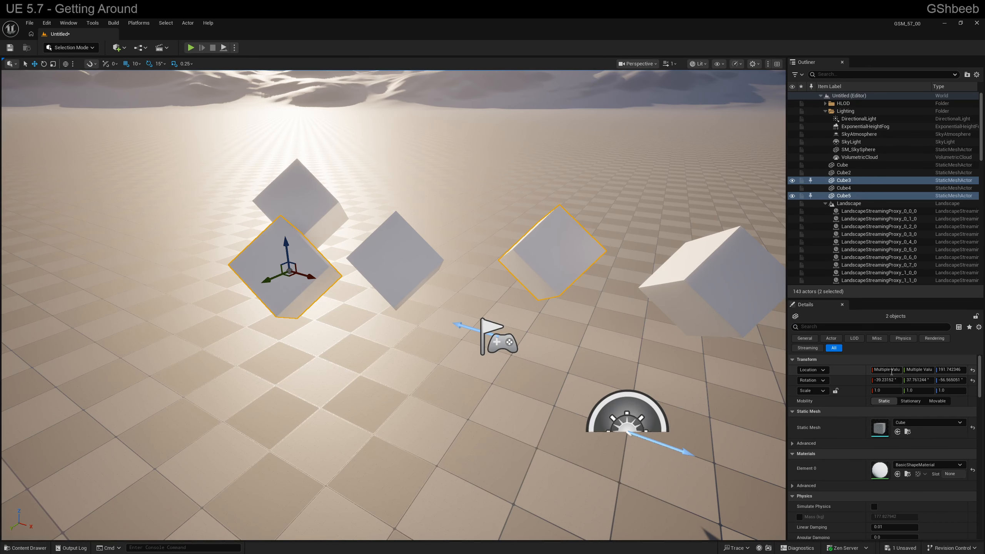
left_click(944, 370)
type("250")
key("Return")
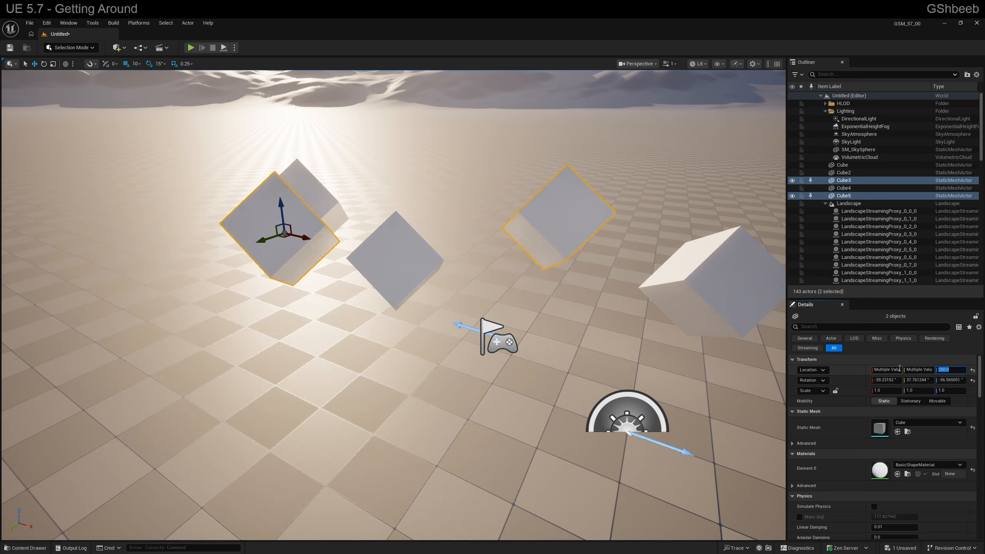
- Reset the location and rotation of both selected cubes, and move them together to X -230, Y 0, Z 90
left_click(973, 371)
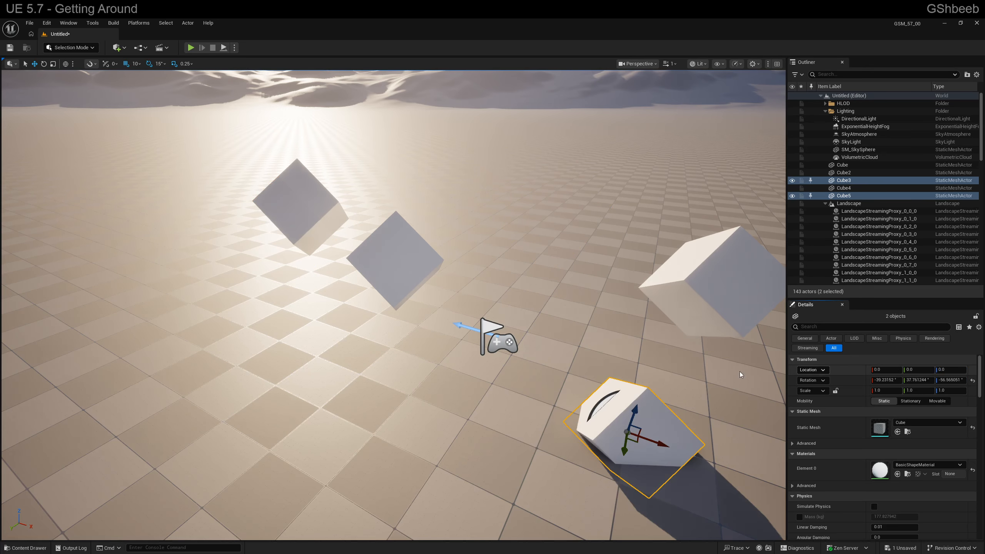
left_click(972, 381)
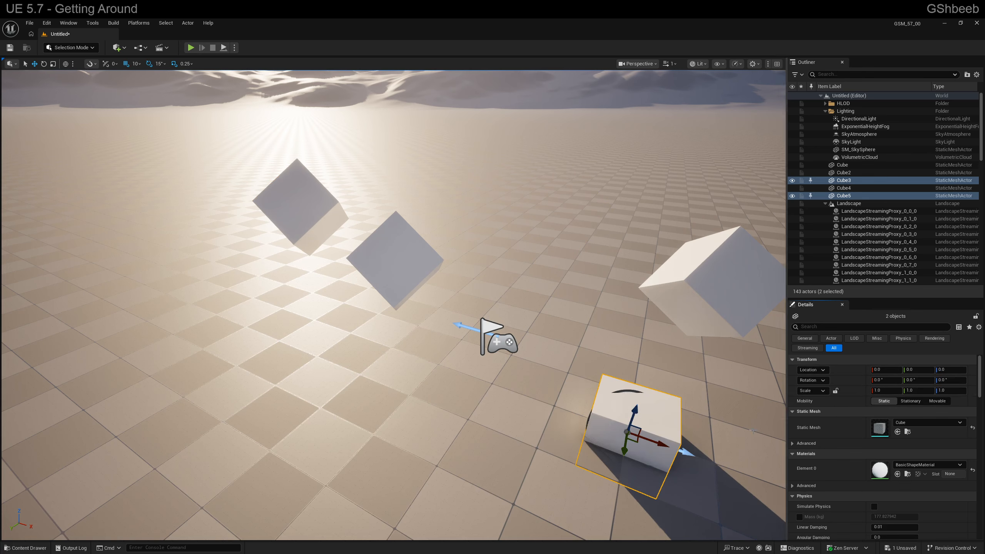
left_click_drag(632, 416, 634, 346)
left_click_drag(669, 388, 496, 349)
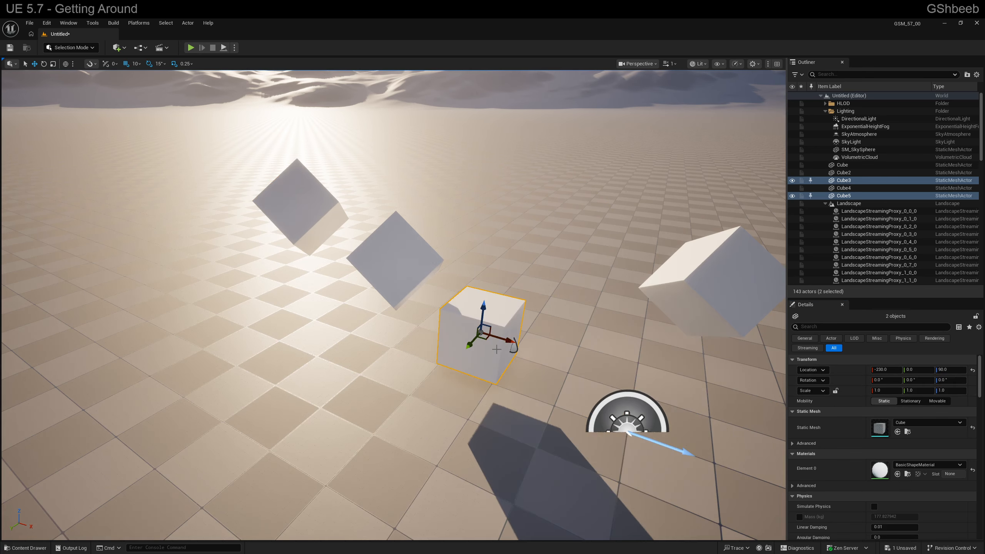
- Select only Cube3 and set the position grid snap size to 100
left_click(503, 316)
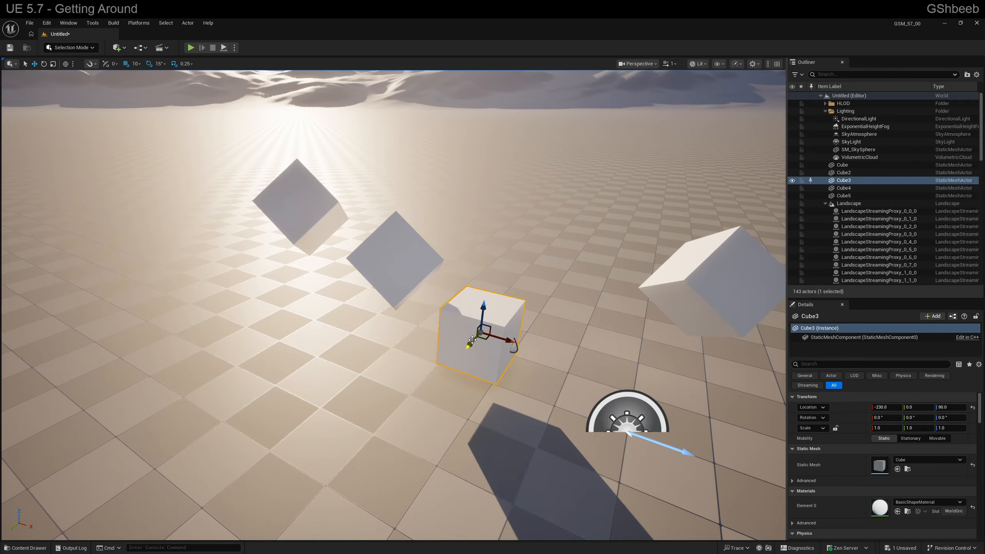
key("d")
right_click_drag(472, 340, 368, 374)
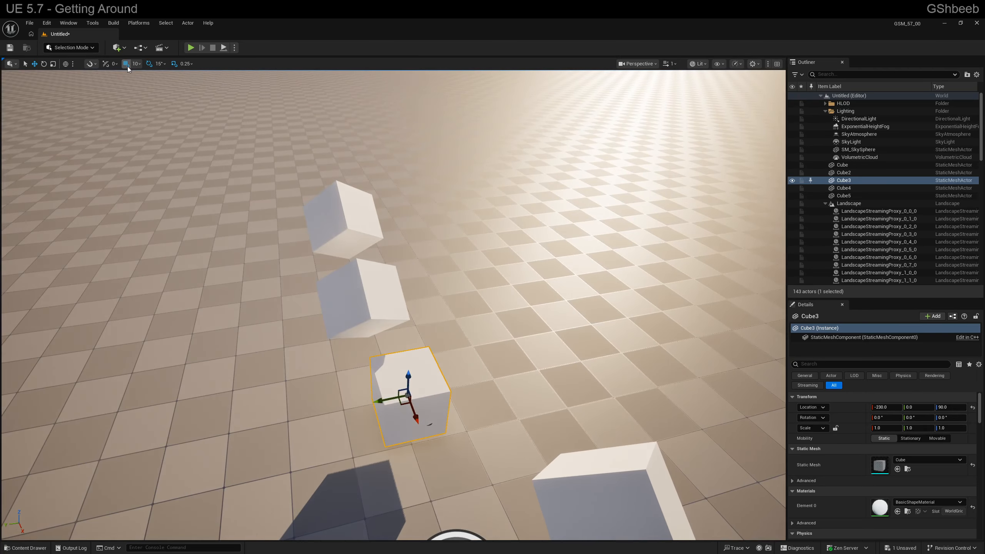
left_click(137, 64)
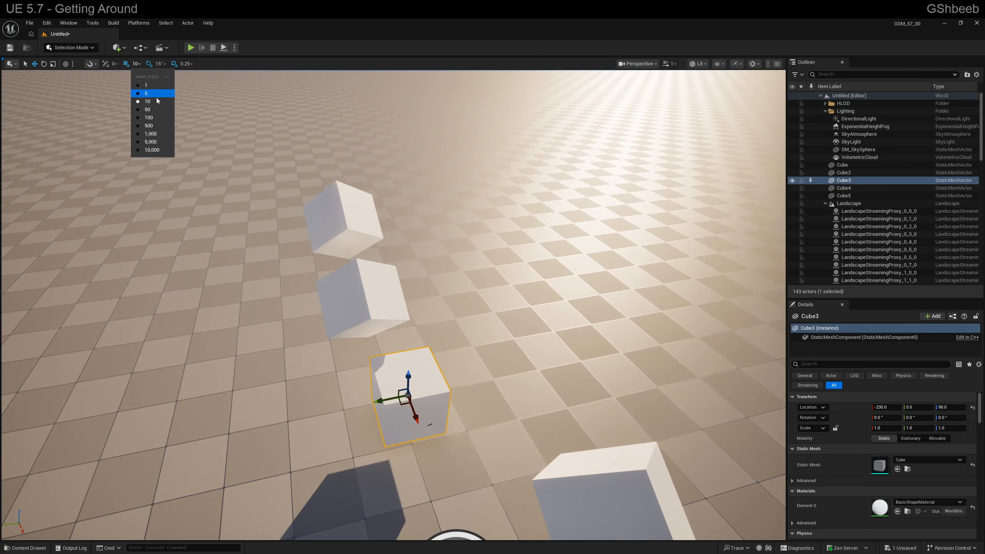
left_click(151, 117)
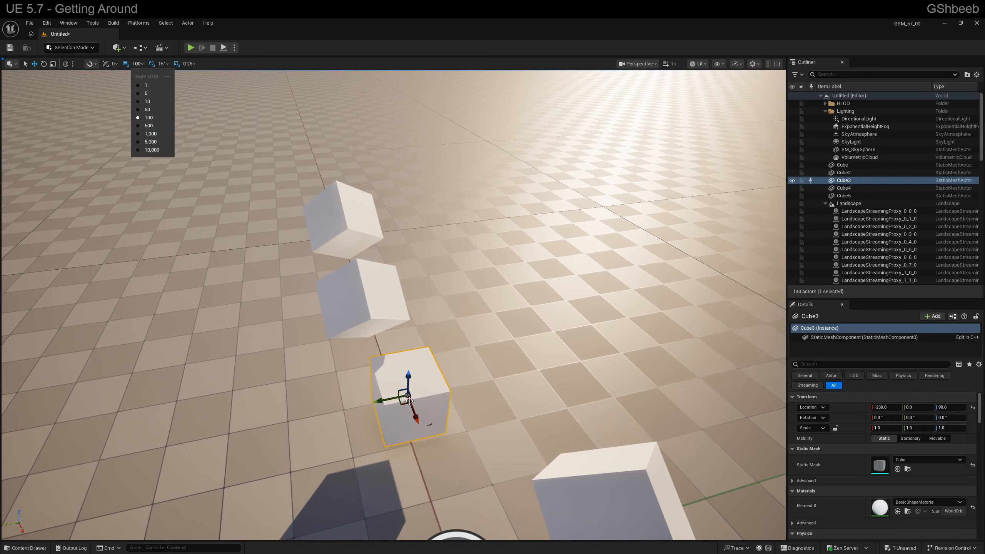
- Move Cube5 one grid increment along Y to Y -100, separating it from Cube3
left_click(387, 414)
left_click_drag(382, 399, 442, 393)
left_click(399, 389)
- Move Cube5 freely along Y to about Y -194 with grid snapping turned off
right_click_drag(447, 357, 477, 345)
key("d")
key("w")
key("a")
key("s")
key("q")
key("a")
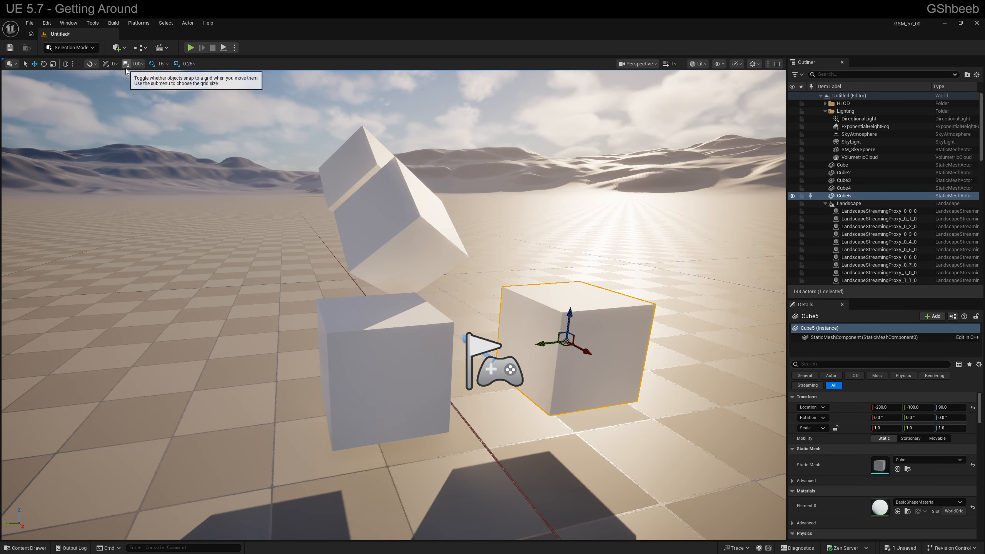
right_click_drag(431, 359, 434, 370)
key("s")
key("d")
key("e")
key("a")
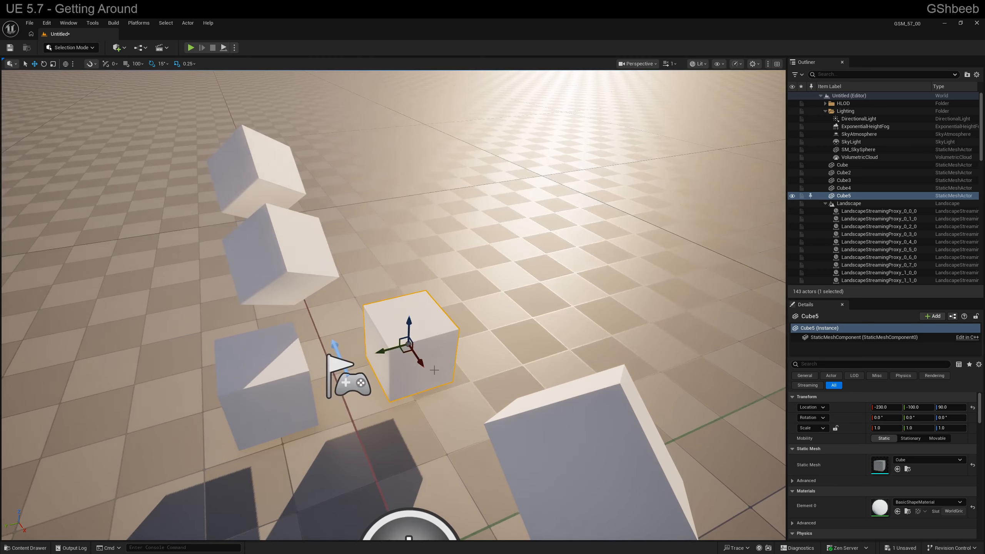
left_click_drag(384, 352, 442, 334)
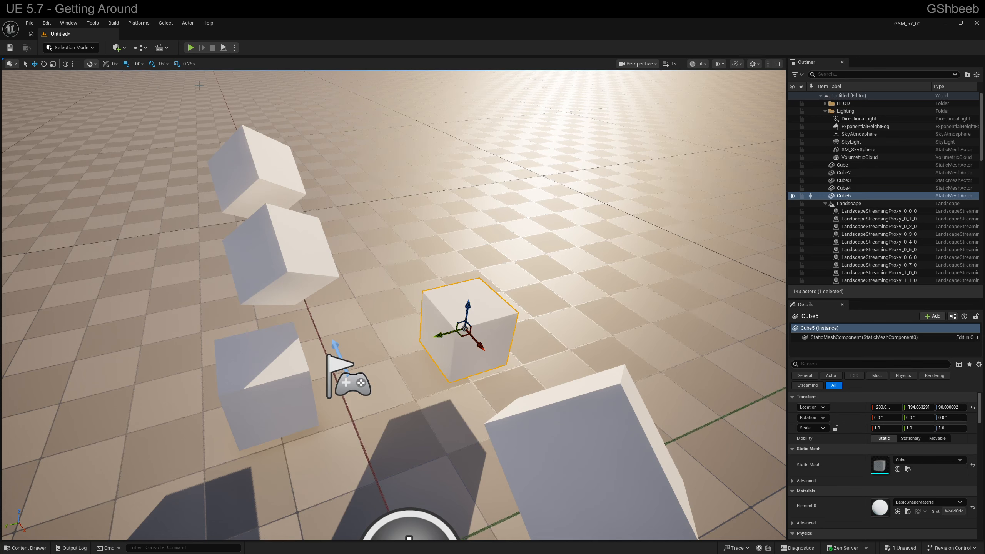
- Cycle the grid snap size up past 1,000 and back down to 500, and frame Cube5 in the viewport
left_click(132, 63)
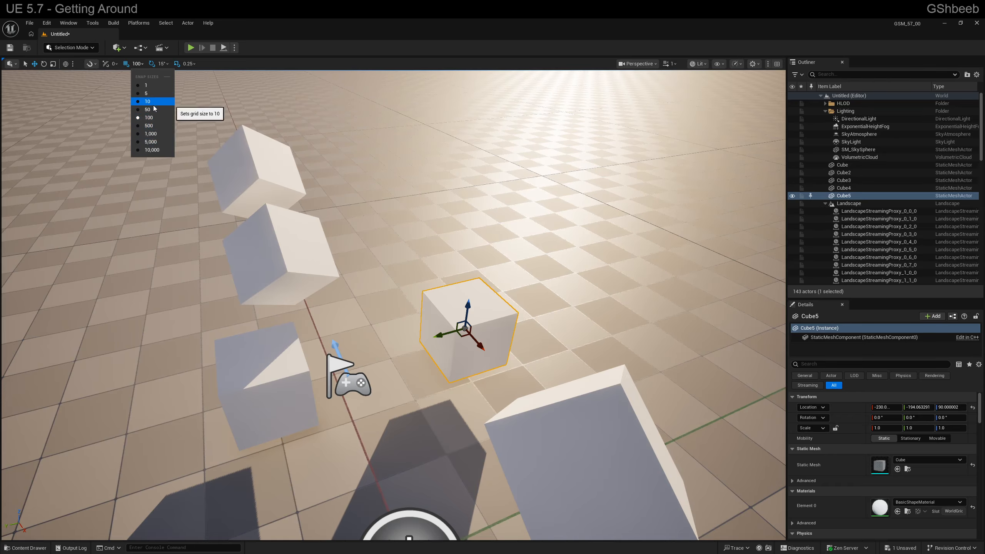
left_click(336, 50)
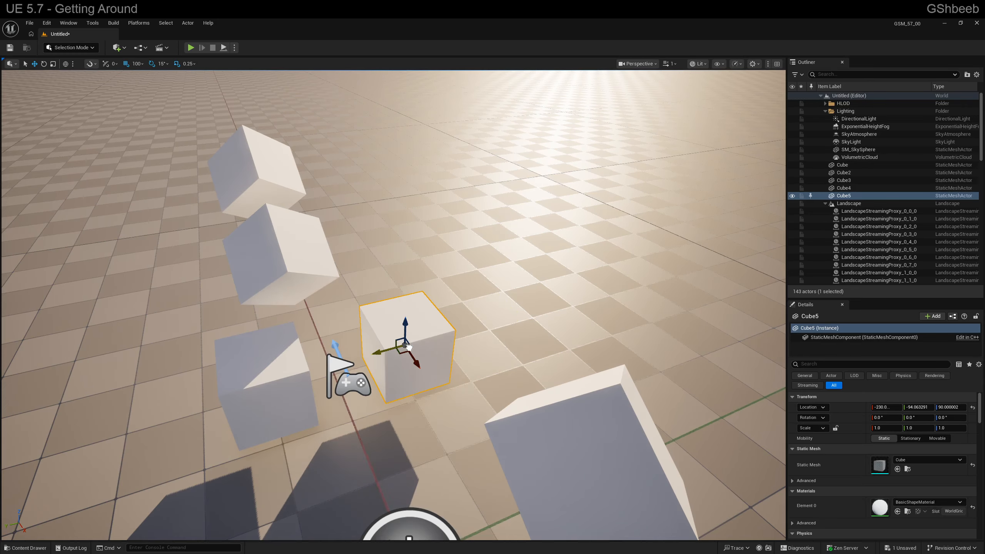
key("bracketright")
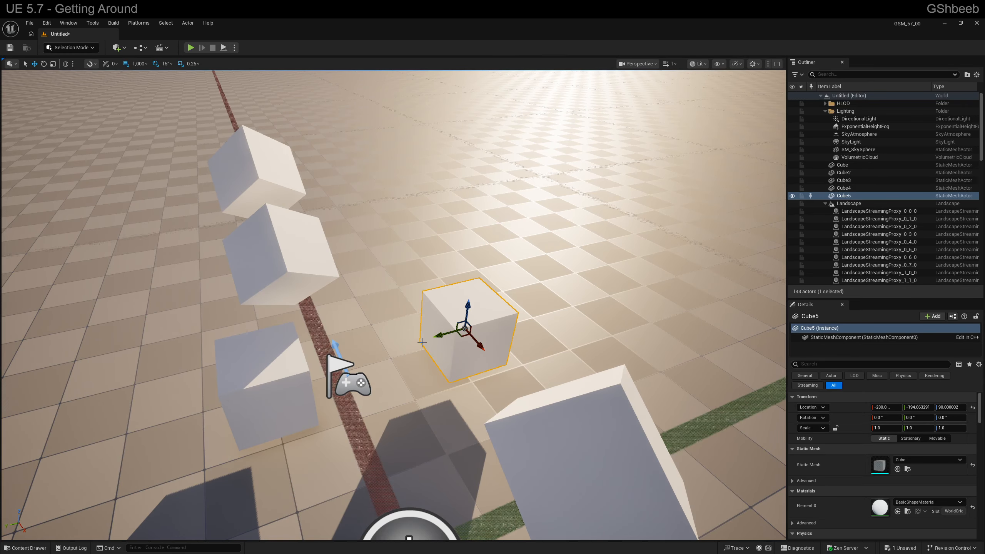
key("bracketright")
key("bracketright")
right_click_drag(391, 268, 438, 231)
key("bracketleft")
key("bracketleft")
key("bracketleft")
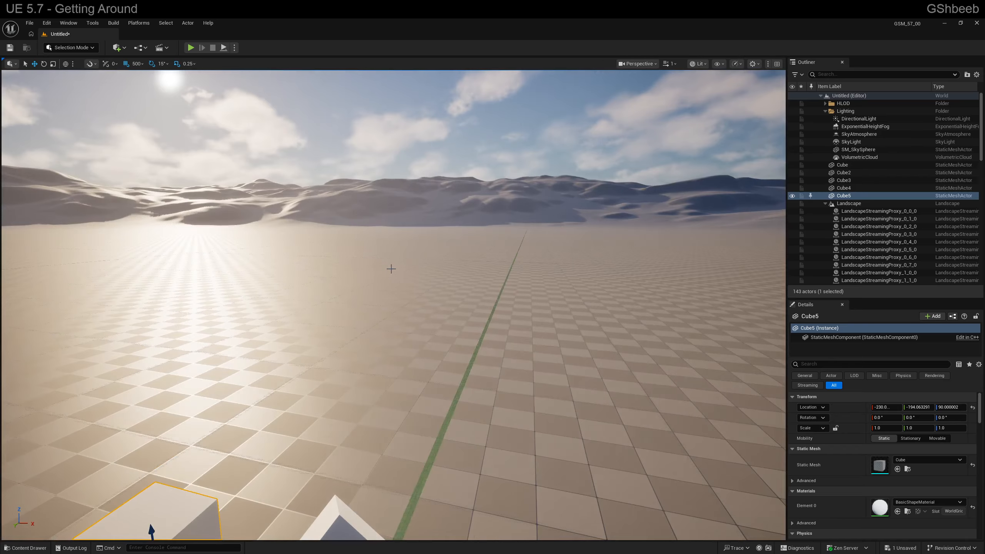
key("f")
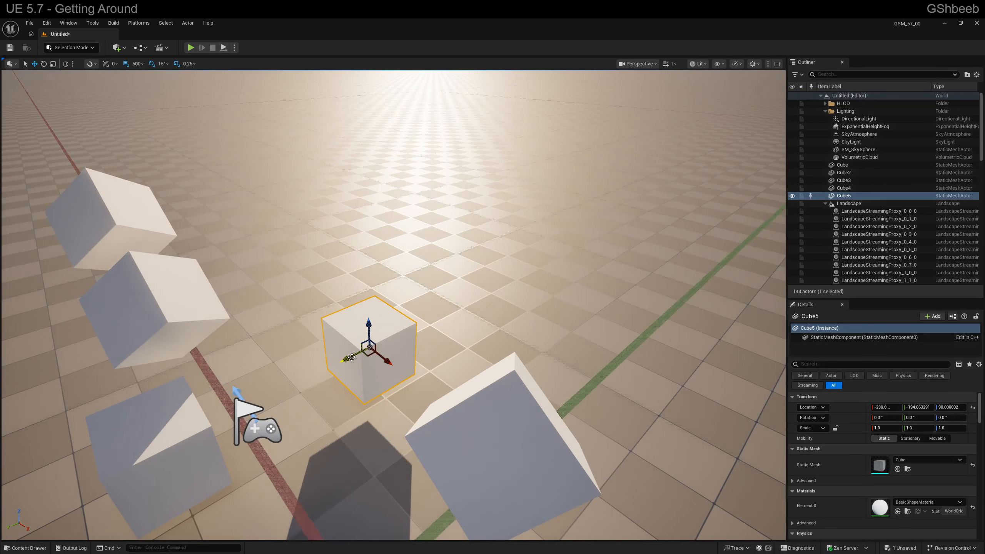
- Snap Cube5's origin to the 500-unit grid using the actor's snapping commands
mouse_move(352, 358)
left_mouse_down()
mouse_move(499, 277)
mouse_move(347, 361)
left_mouse_up()
left_click_drag(399, 317, 393, 336)
right_click(393, 335)
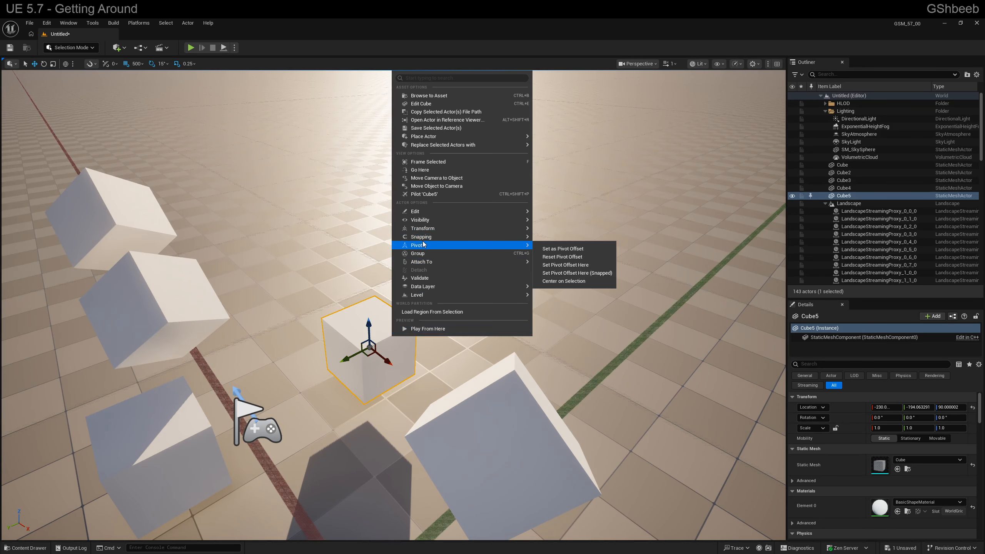
mouse_move(424, 238)
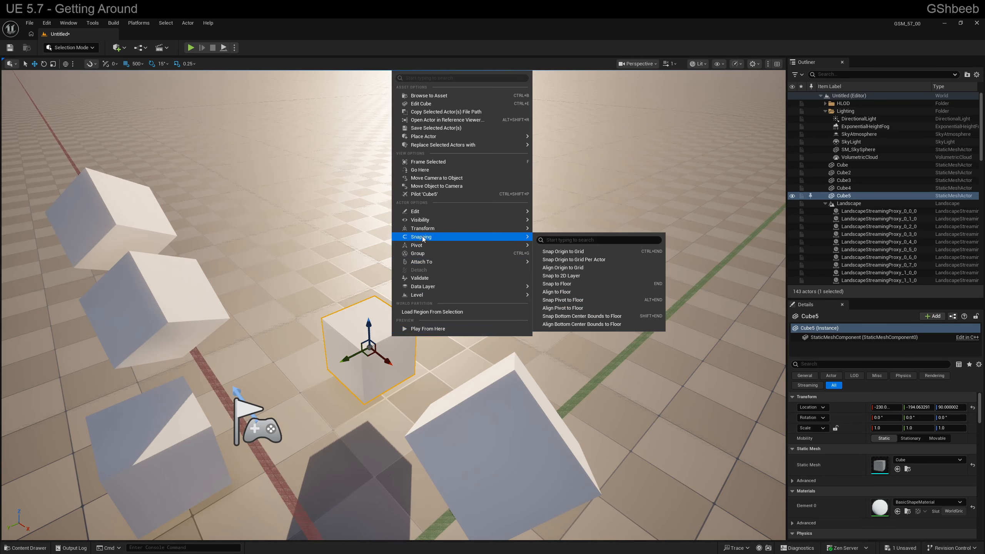
left_click(600, 251)
- Lower the grid snap size to 50 and move Cube5 to X -150, Y -100, Z 200
mouse_move(447, 393)
right_mouse_down()
mouse_move(388, 427)
mouse_move(447, 393)
right_mouse_up()
key("bracketleft")
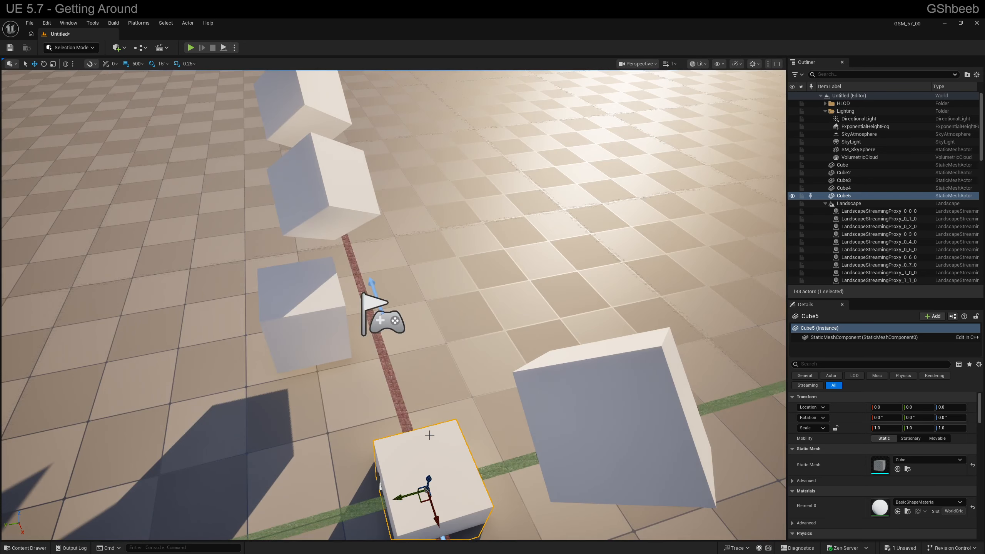
key("bracketleft")
left_click_drag(381, 486, 481, 269)
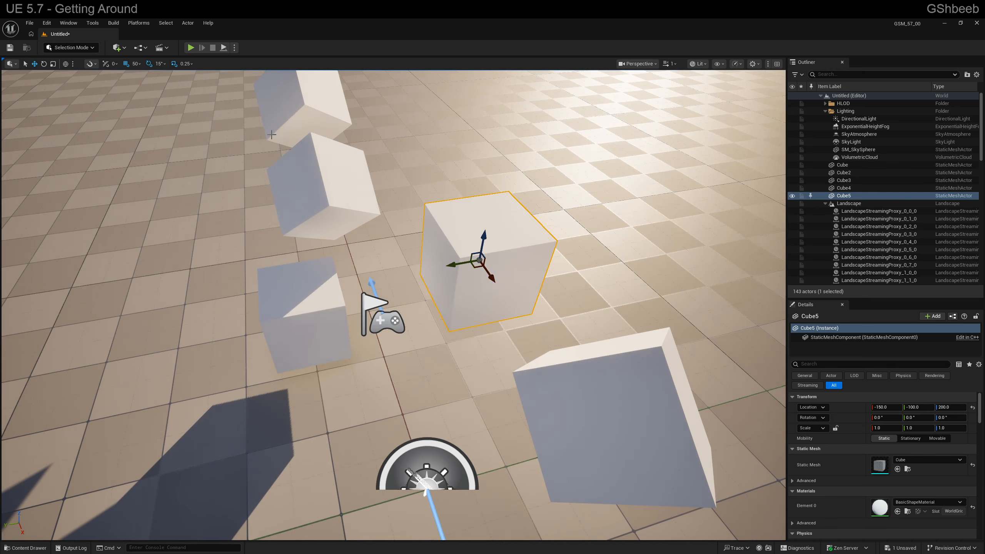
- Turn off rotation snapping, try rotating Cube5 about its Z axis, and undo the rotation
right_click_drag(395, 207, 433, 171)
key("s")
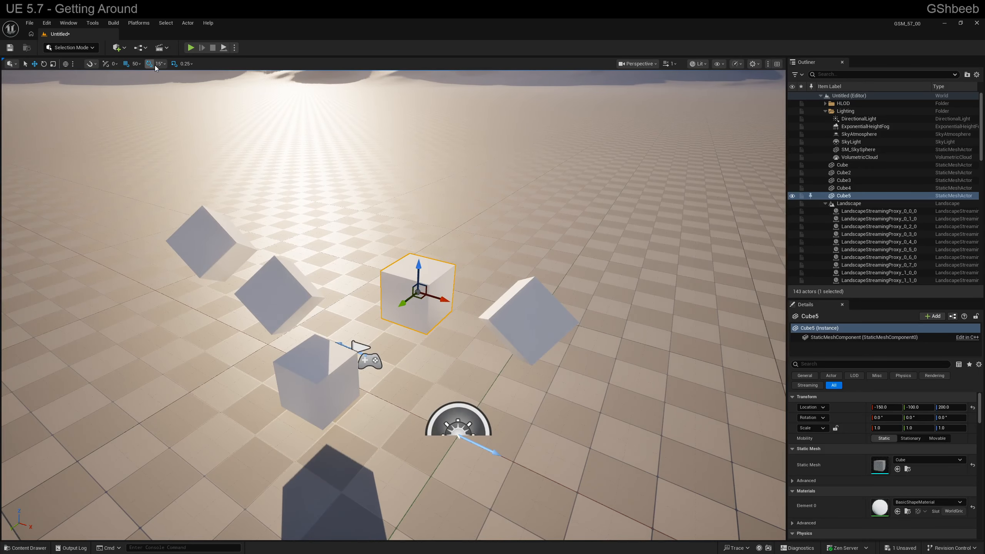
left_click(147, 66)
right_click_drag(432, 284, 383, 276)
key("e")
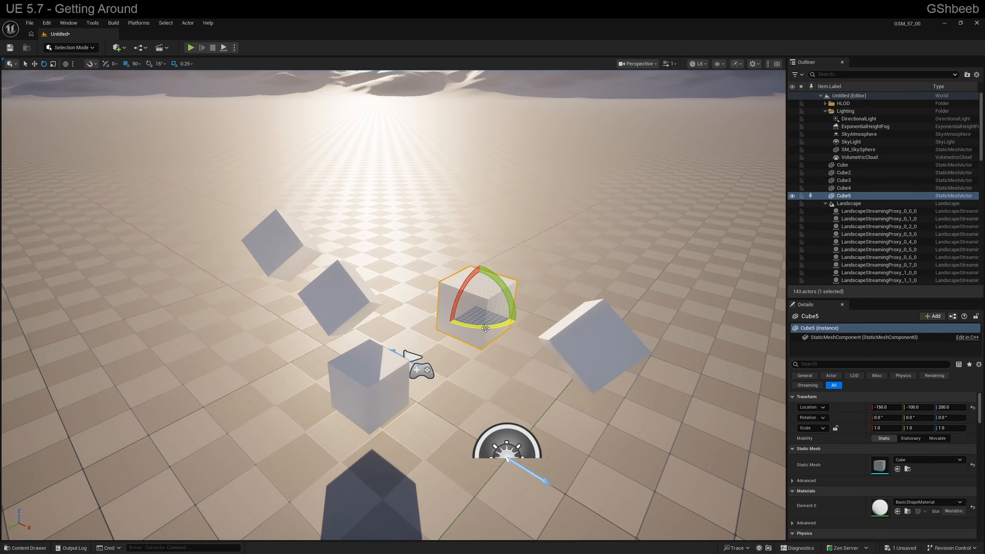
left_click_drag(486, 327, 166, 109)
key("ctrl+z")
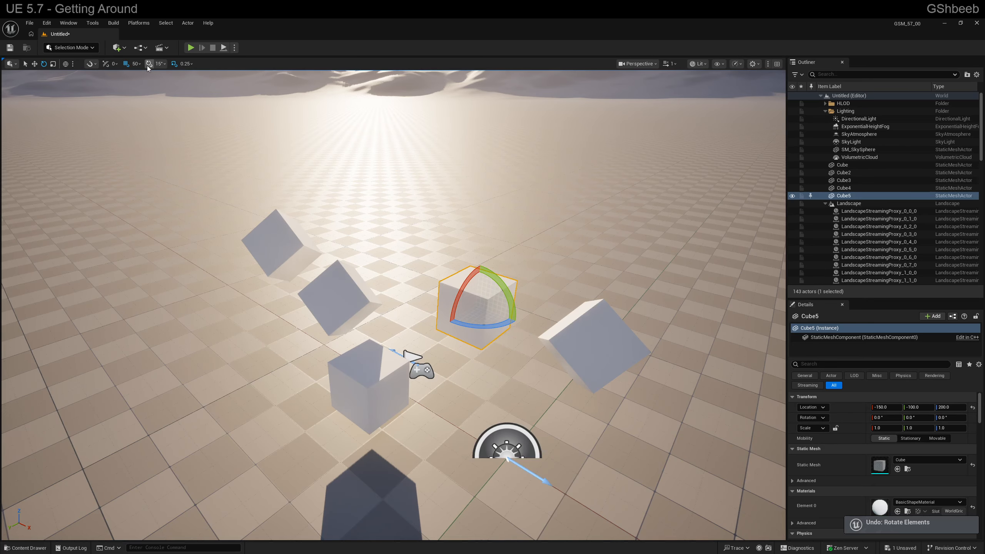
- Rotate Cube5 about Z in 15° snap increments to a Z rotation of 165°
left_click_drag(497, 323, 172, 67)
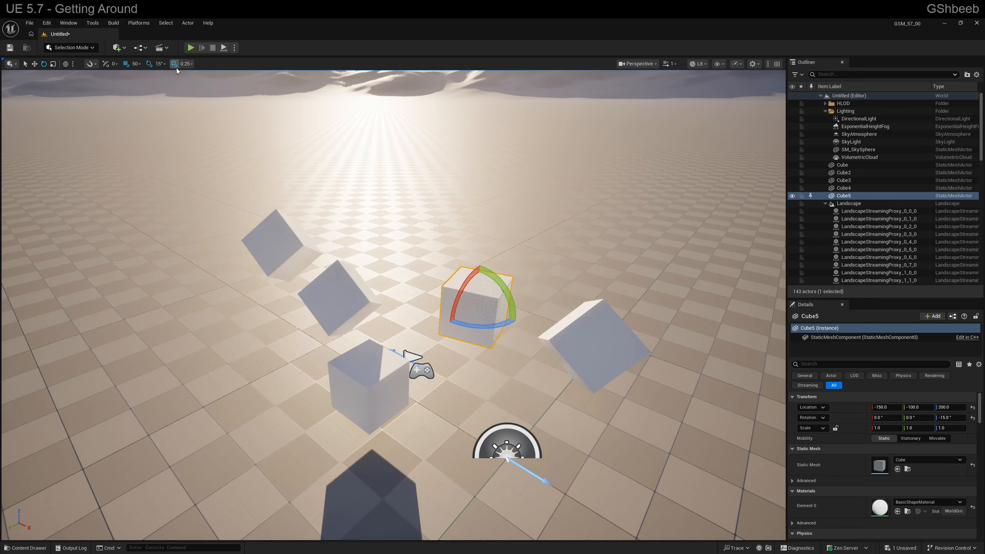
left_click(165, 66)
left_click(164, 65)
left_click_drag(480, 325, 413, 202)
- Switch the viewport to the Top and Right orthographic views and back to Perspective
left_click(646, 63)
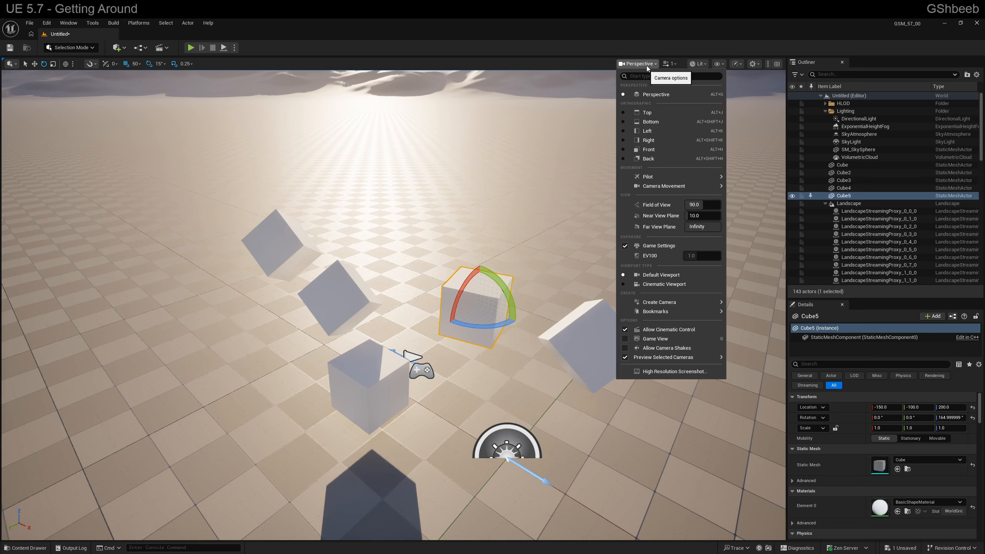
left_click(642, 113)
left_click(649, 64)
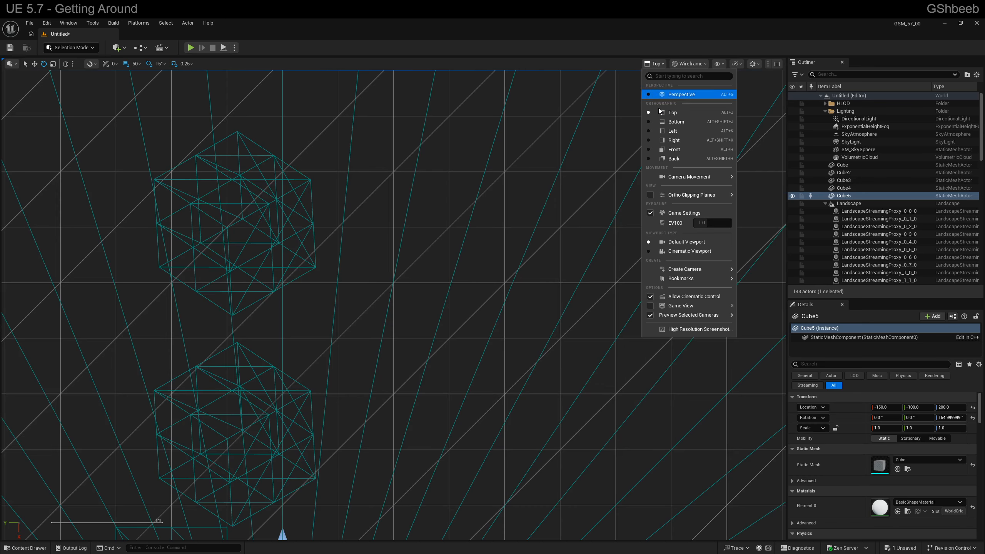
left_click(665, 141)
left_click(655, 65)
left_click(664, 95)
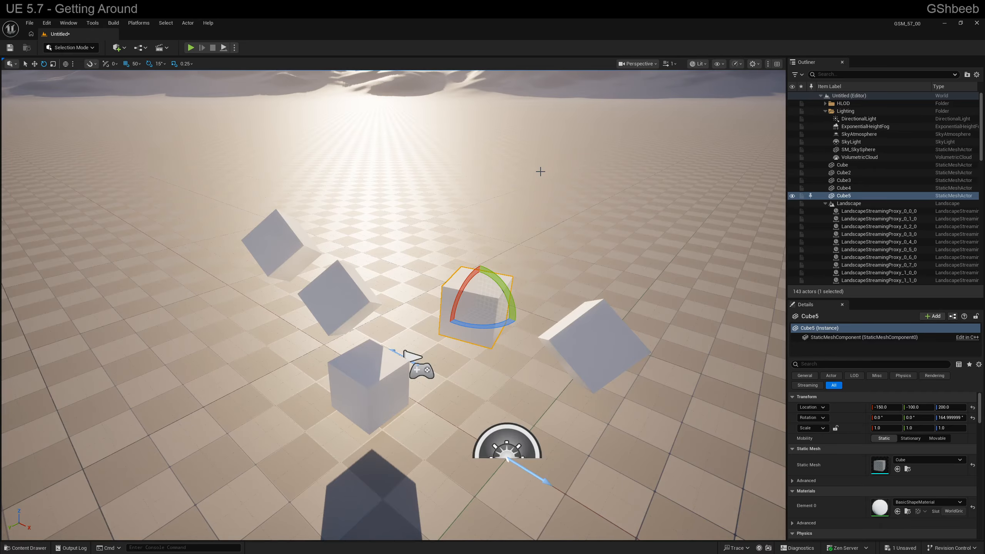
- Cycle quickly through the orthographic views, including Top and Bottom, and return the viewport to Perspective
mouse_move(542, 172)
middle_mouse_down("ctrl")
mouse_move(547, 132)
mouse_move(644, 175)
middle_mouse_up("ctrl")
middle_click_drag(651, 176, 466, 179, "ctrl")
middle_click_drag(598, 157, 519, 233, "ctrl")
mouse_move(606, 175)
middle_mouse_down("ctrl")
mouse_move(597, 95)
mouse_move(520, 165)
mouse_move(601, 113)
middle_mouse_up("ctrl")
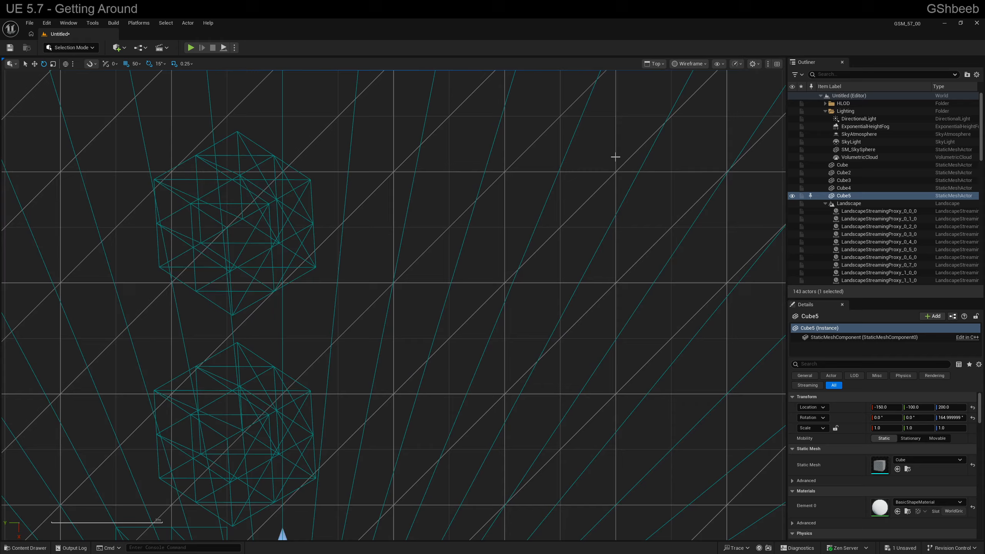
middle_click_drag(532, 174, 524, 173, "ctrl")
mouse_move(592, 172)
middle_mouse_down("ctrl")
mouse_move(659, 174)
mouse_move(606, 223)
middle_mouse_up("ctrl")
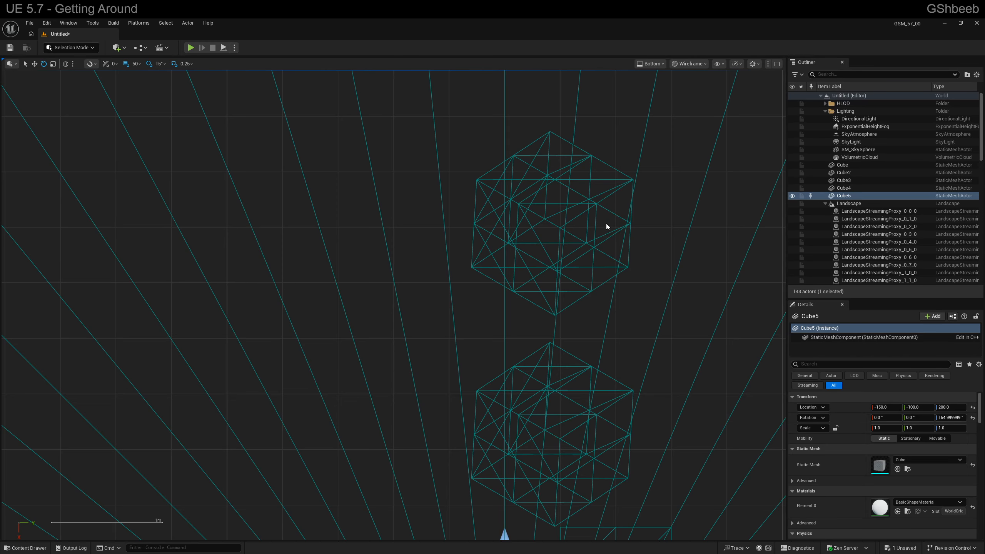
middle_click_drag(612, 163, 537, 231, "ctrl")
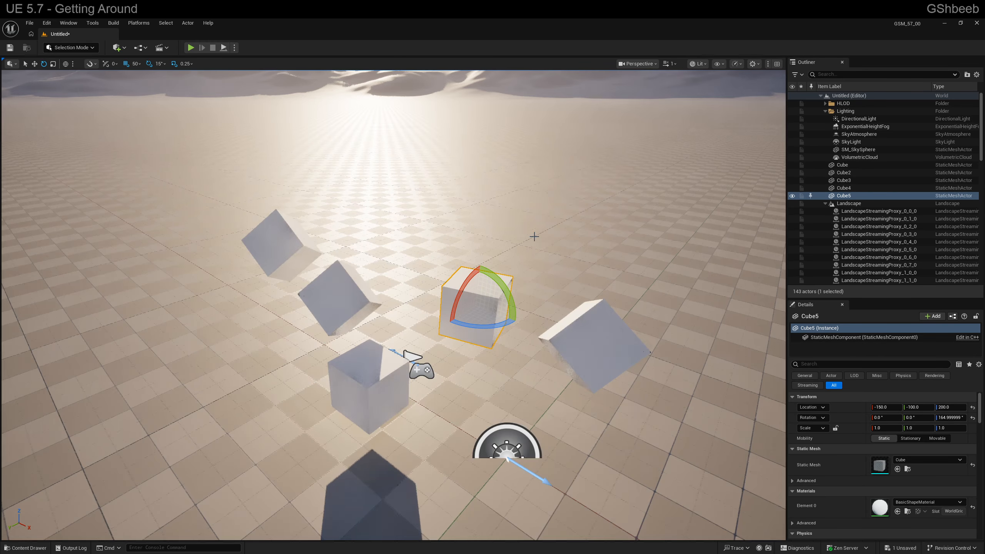
- Check the viewport's camera speed settings and close them unchanged
mouse_move(522, 199)
right_mouse_down()
mouse_move(551, 182)
mouse_move(523, 197)
right_mouse_up()
mouse_move(523, 197)
middle_mouse_down()
mouse_move(539, 190)
mouse_move(518, 198)
mouse_move(529, 196)
middle_mouse_up()
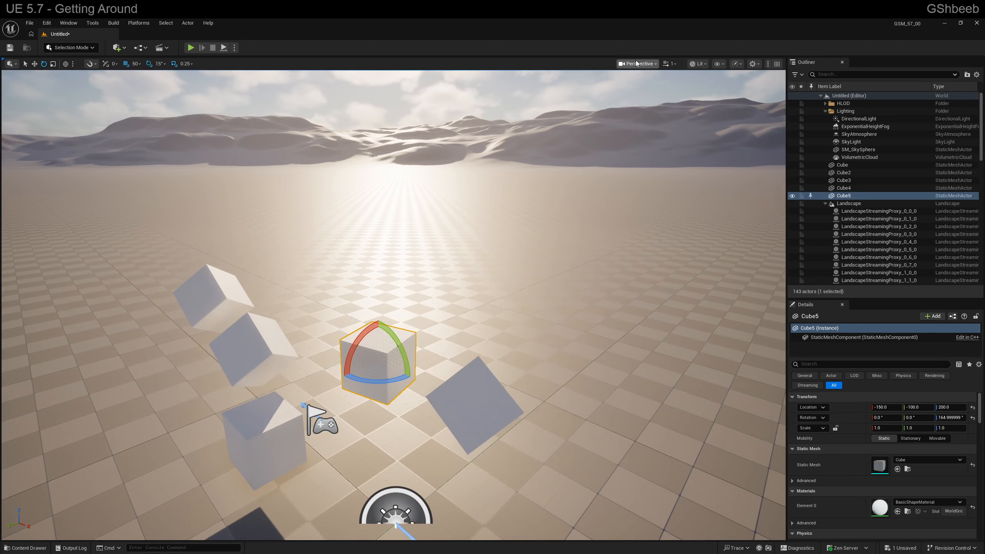
left_click(673, 67)
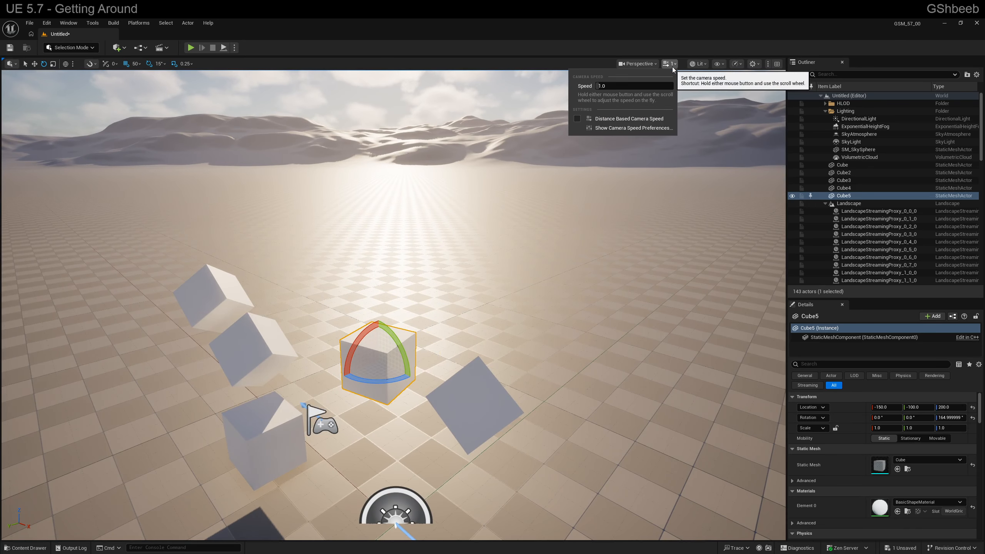
left_click(673, 67)
- Switch the viewport's view mode to Wireframe and back to Lit
left_click(701, 67)
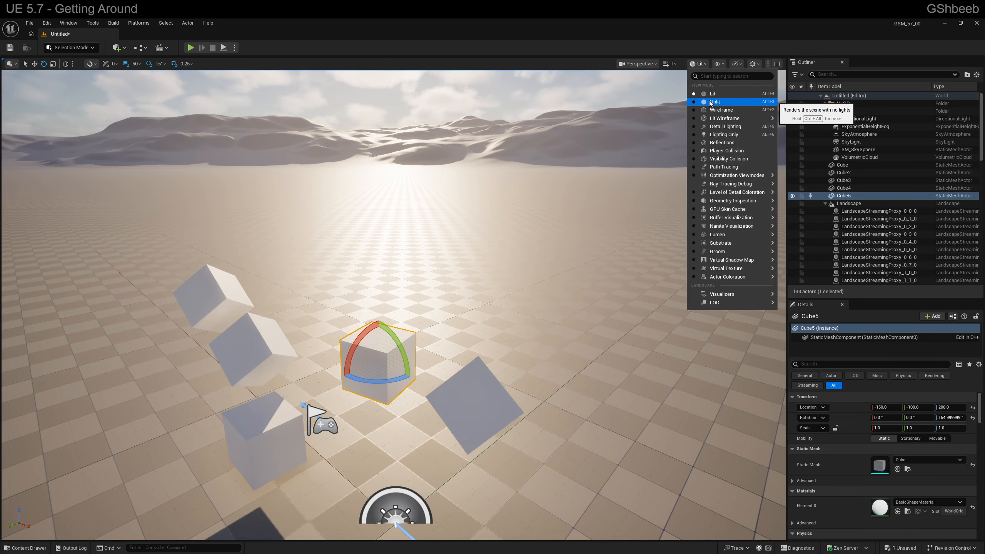
left_click(713, 109)
left_click(689, 64)
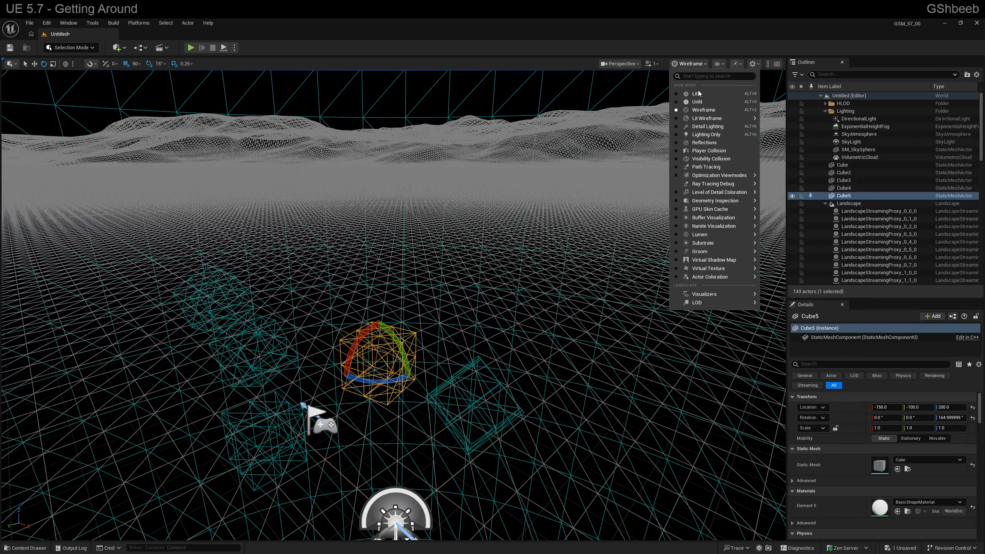
left_click(699, 97)
- Turn the viewport's Landscape show flag off and on, and do the same with Static Meshes
left_click(720, 64)
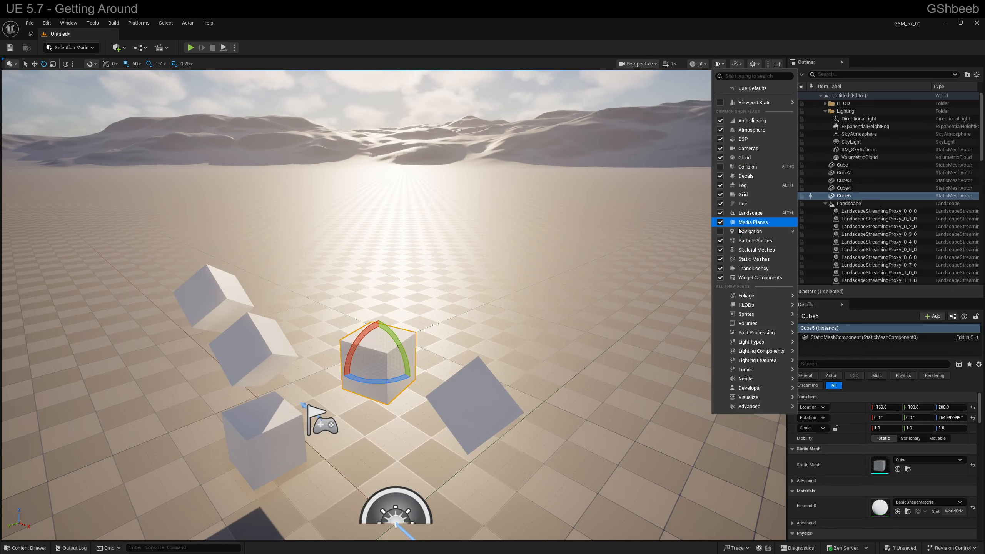
left_click(720, 213)
left_click(721, 213)
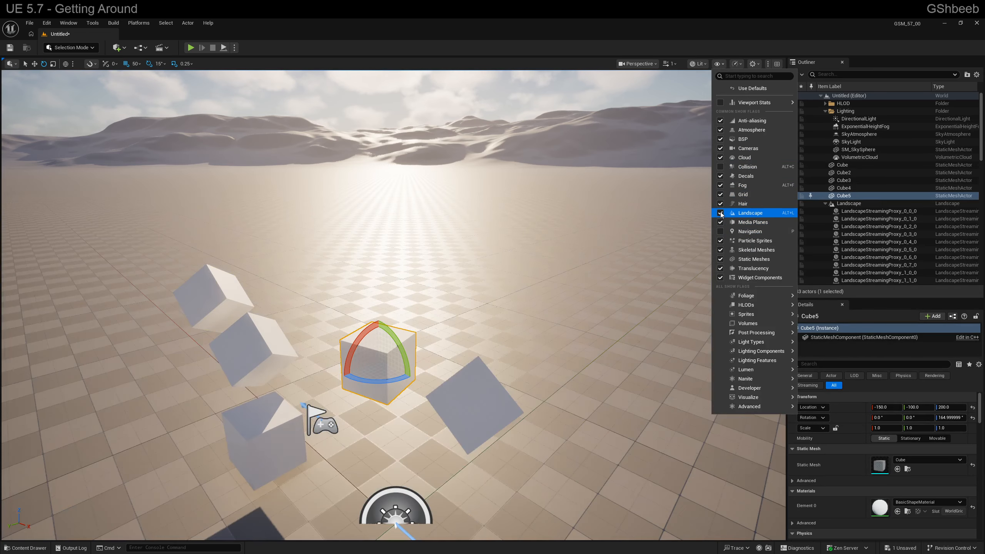
left_click(720, 259)
left_click(720, 259)
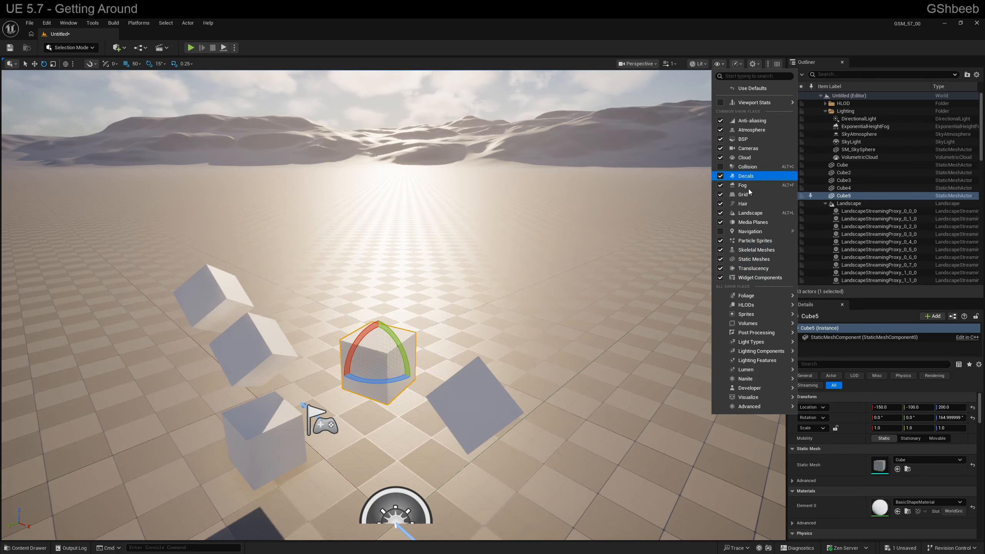
right_click_drag(582, 226, 567, 243)
key("d")
key("a")
key("d")
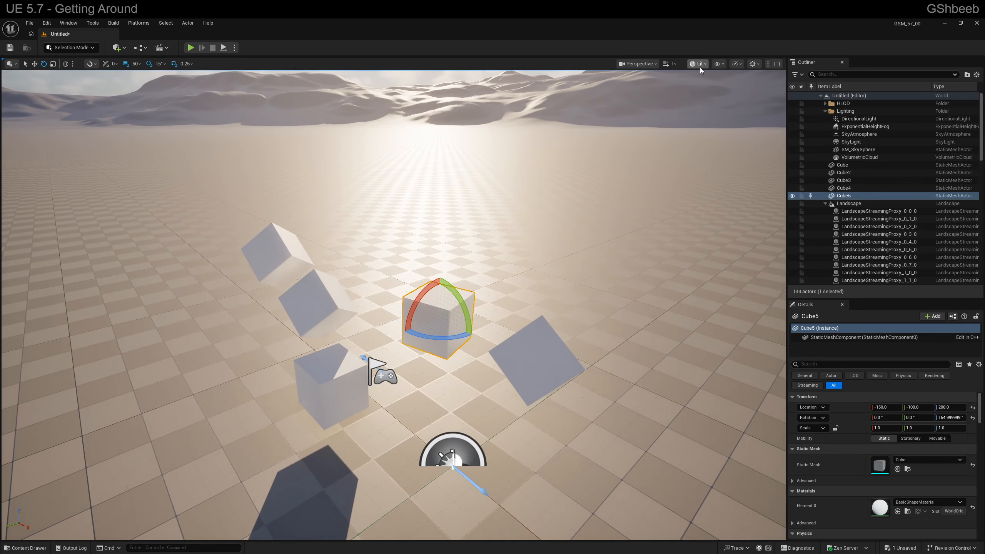
left_click(720, 64)
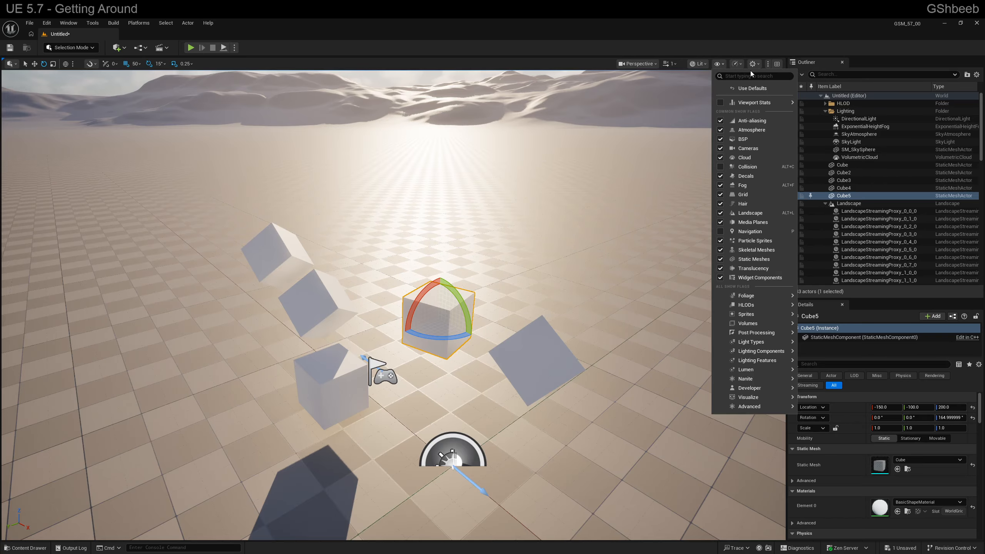
- Turn on game view to hide the editor icons, fly around the cubes, and turn game view off
right_click_drag(600, 275, 531, 257)
key("g")
key("q")
key("q")
key("d")
key("e")
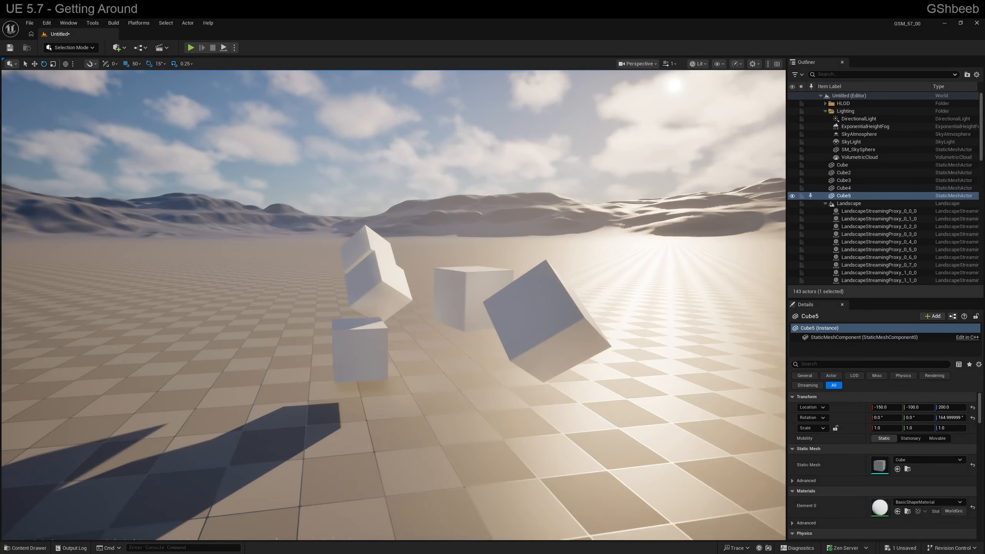
key("g")
key("s")
key("e")
right_click_drag(334, 344, 363, 362)
key("w")
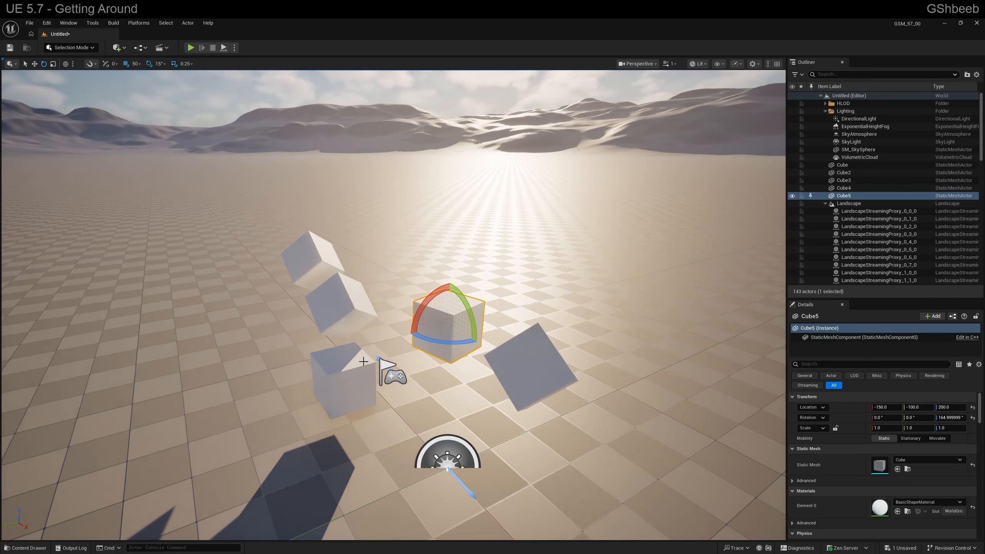
- Hide Cube3 and Cube2 in the viewport
left_click(363, 362)
key("h")
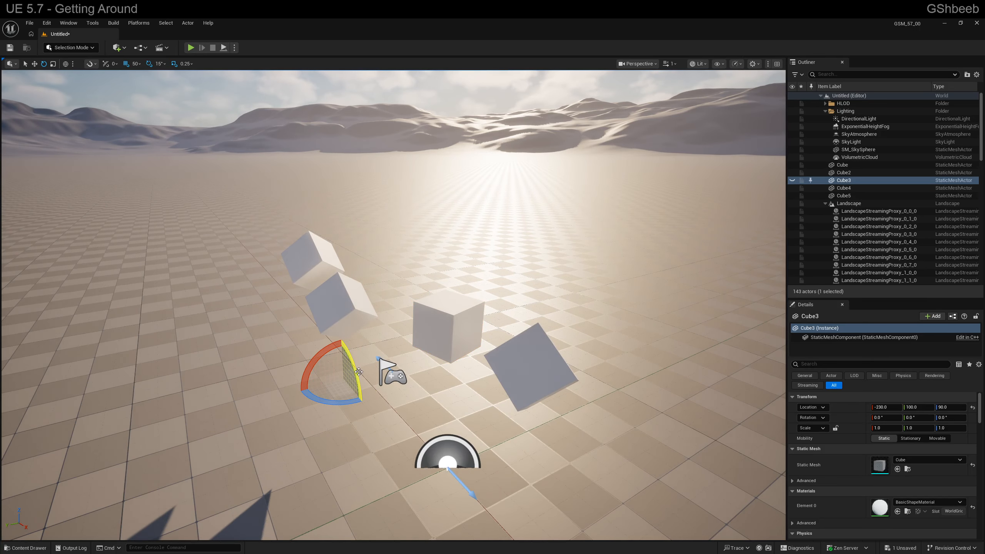
left_click(349, 303)
key("h")
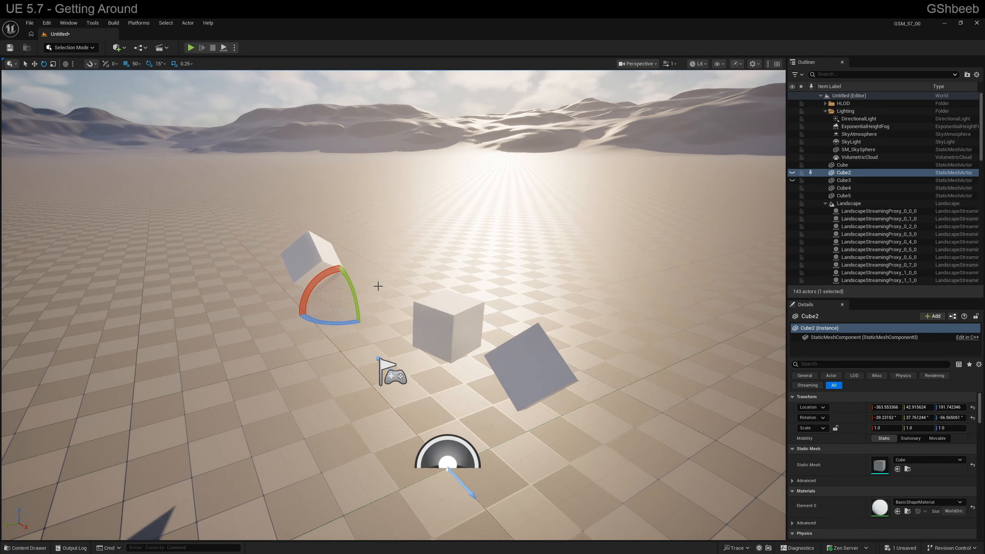
- Play the level in the viewport to check the cubes hidden in the editor, and stop the session
right_click_drag(408, 276, 404, 277)
left_click(412, 253)
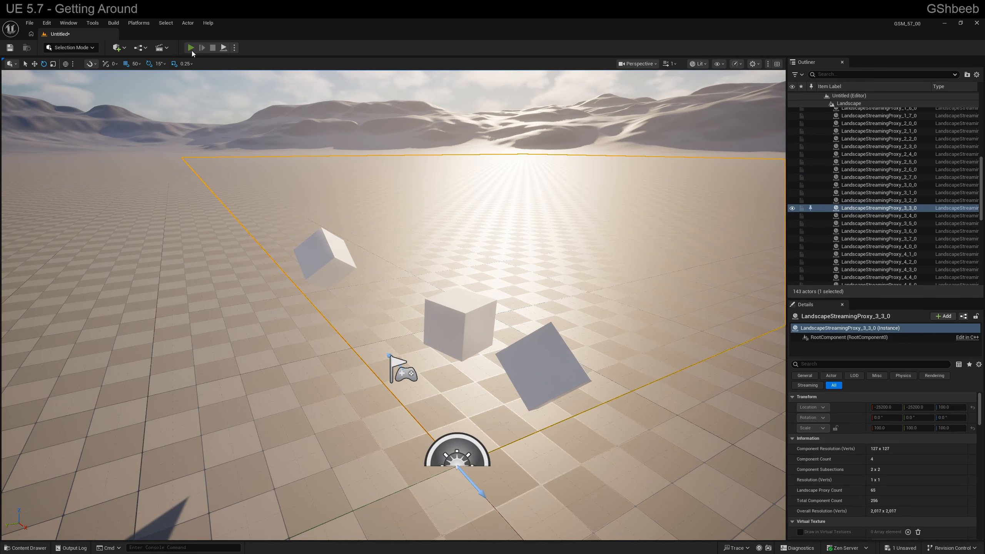
left_click(191, 48)
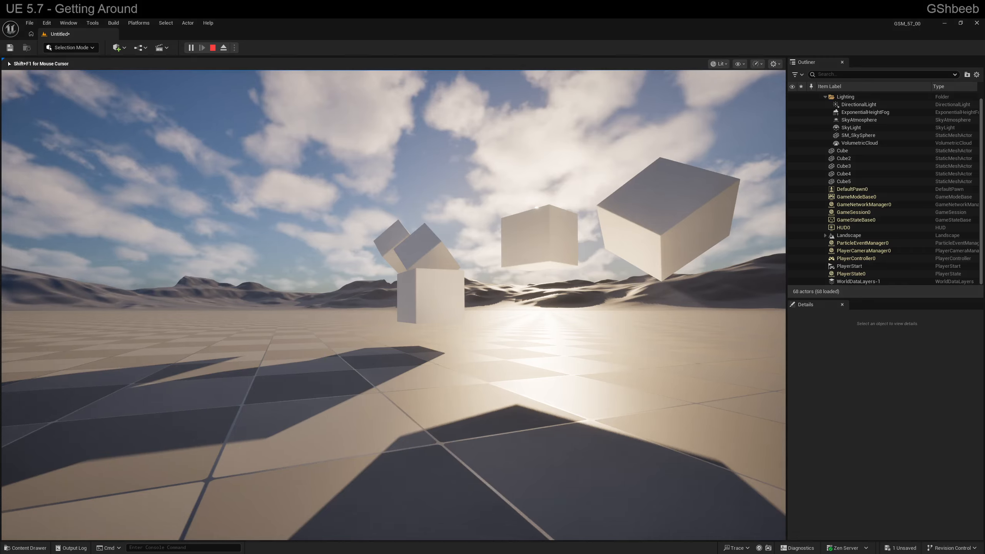
key("Escape")
- Unhide all hidden actors in the level
key("s")
right_click_drag(493, 304, 481, 365)
key("d")
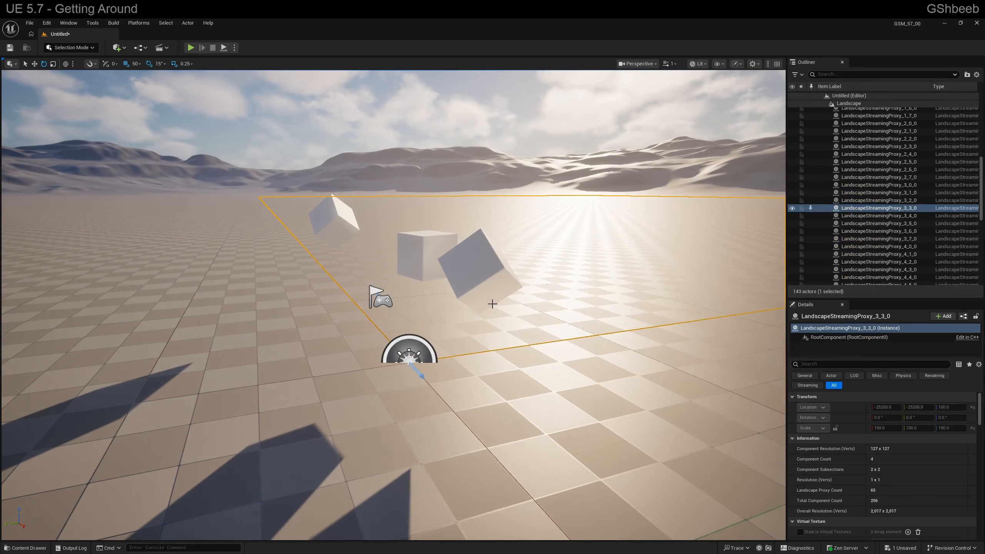
key("ctrl+h")
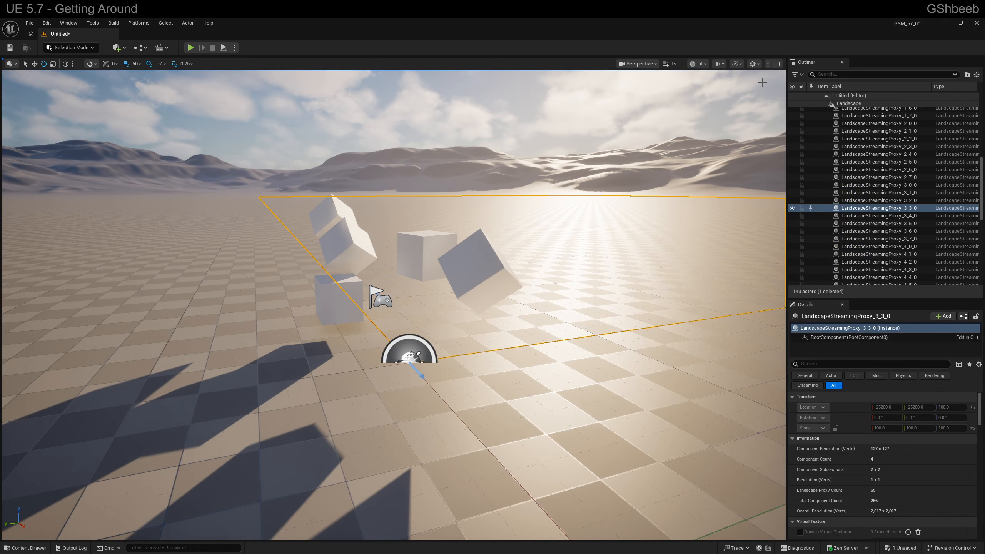
- Switch Realtime Viewport off, on and off again while facing the clouds, and display the Viewport Scalability options
left_click(738, 67)
left_click(740, 67)
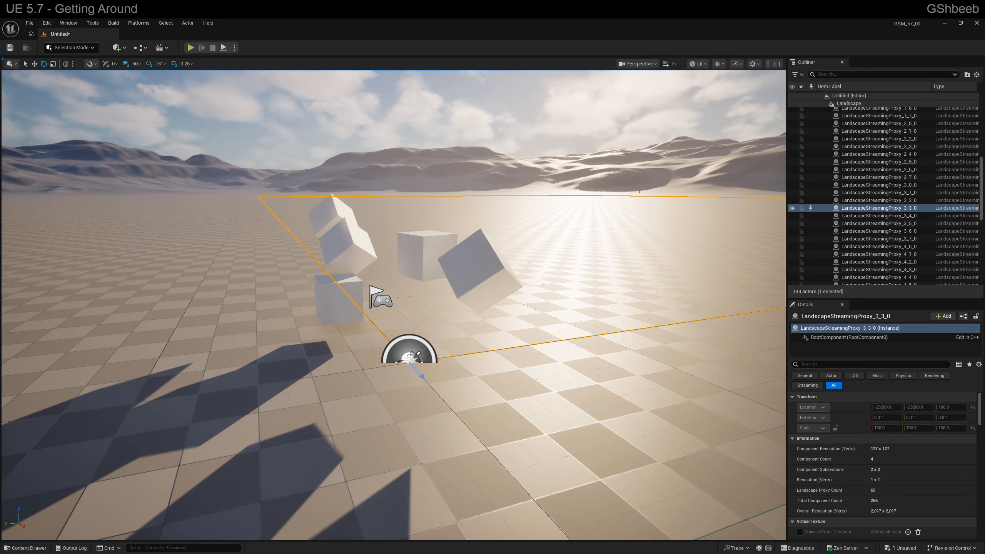
right_click_drag(625, 214, 668, 209)
right_click_drag(613, 156, 590, 83)
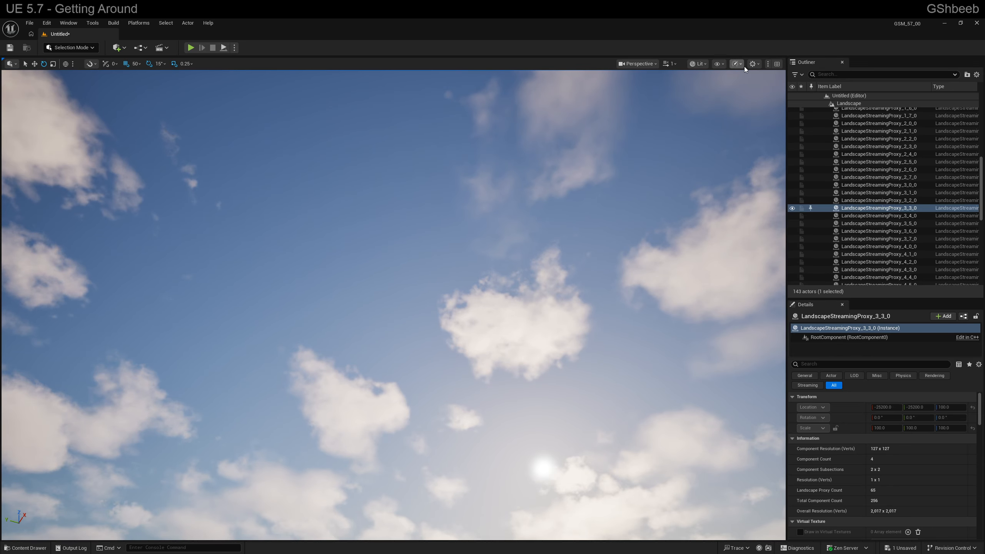
left_click(734, 64)
left_click(741, 77)
mouse_move(757, 95)
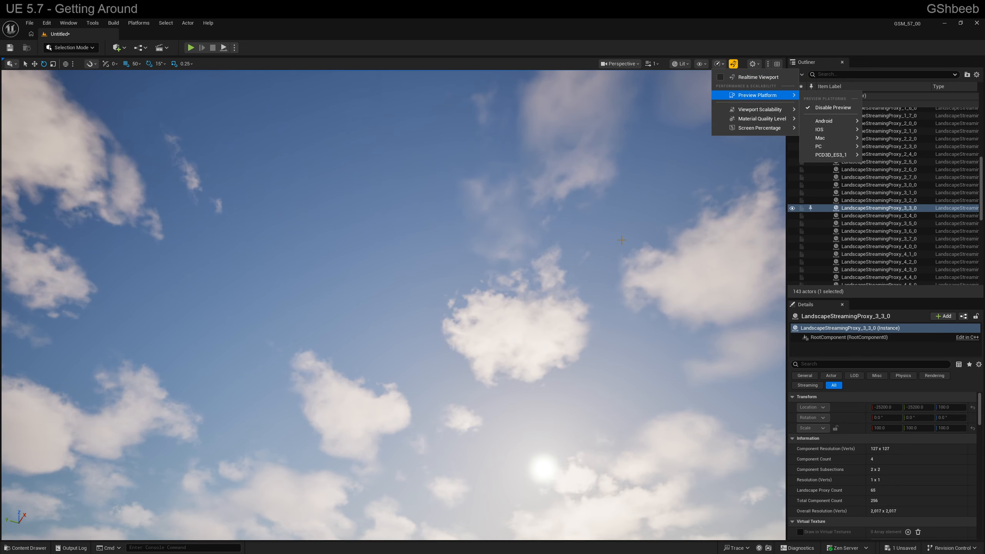
left_click(722, 77)
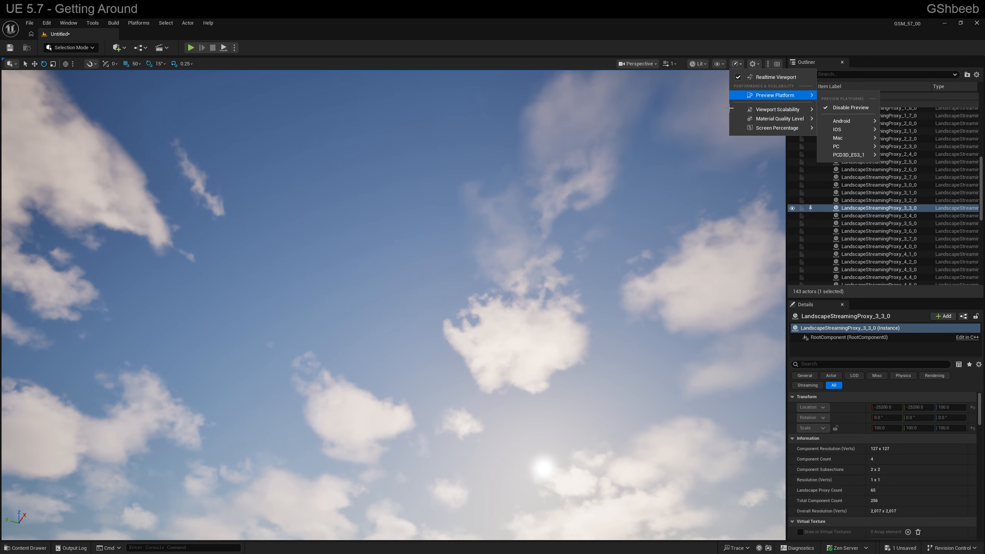
left_click(760, 77)
mouse_move(760, 109)
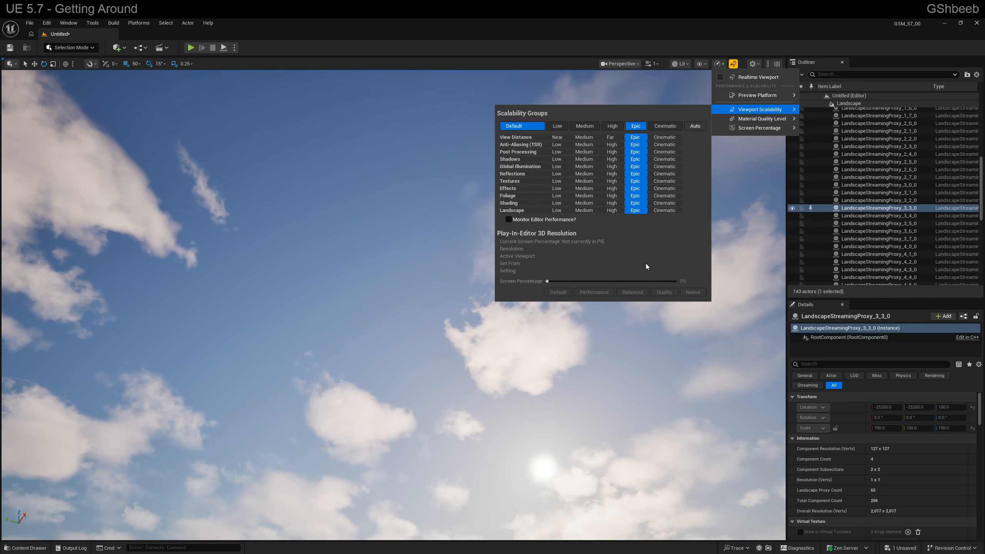
- Select SM_SkySphere and toggle realtime rendering on and off, leaving it on
left_click(561, 355)
right_click_drag(560, 355, 557, 358)
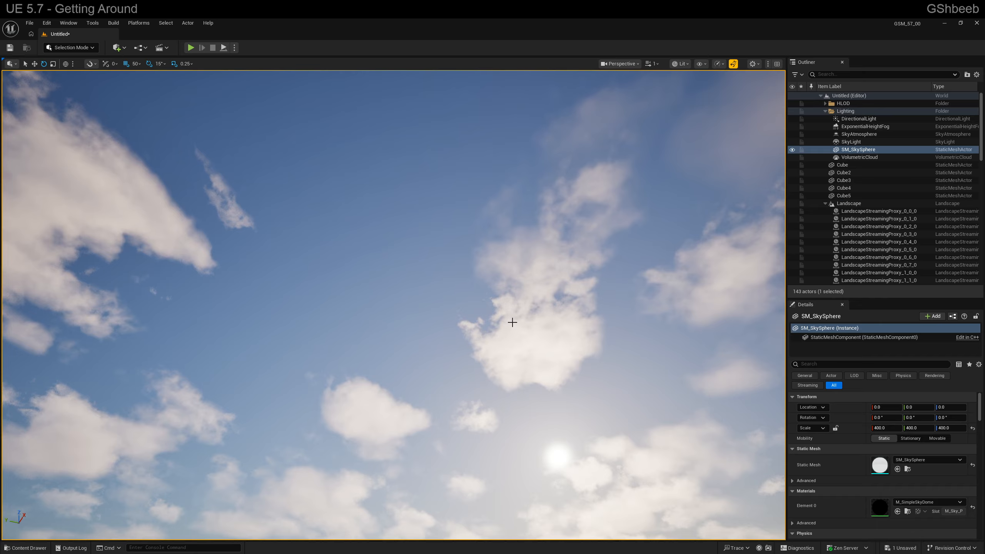
key("ctrl+r")
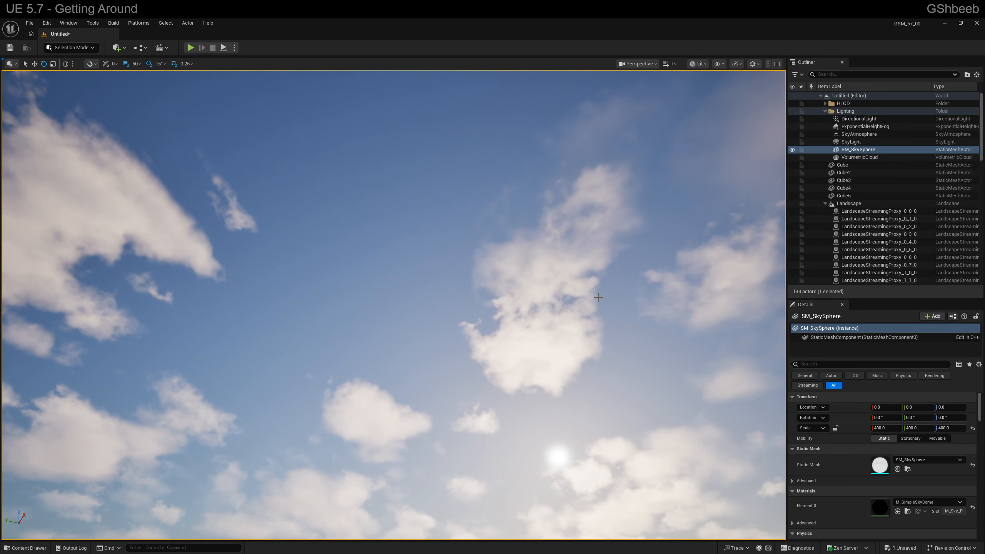
key("ctrl+r")
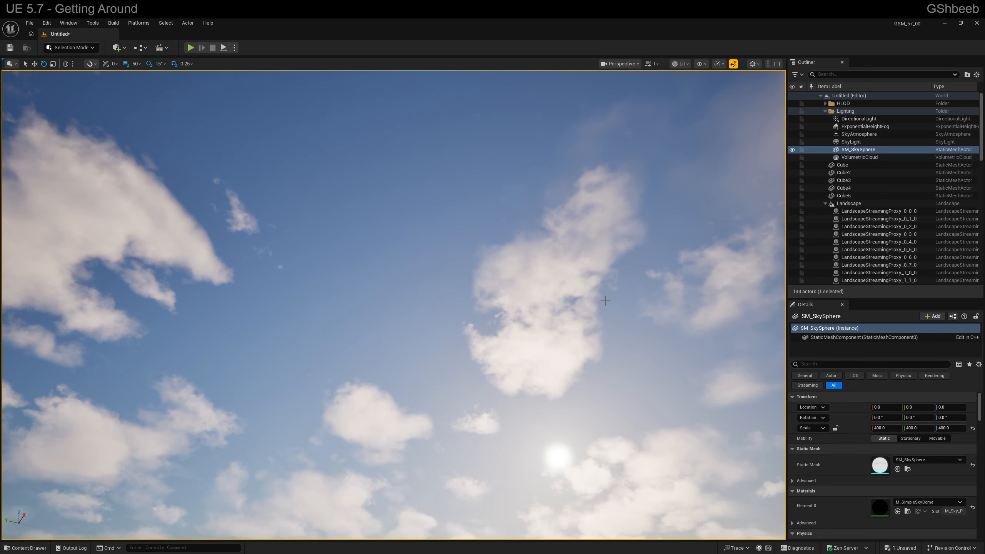
key("ctrl+r")
mouse_move(605, 301)
right_mouse_down()
mouse_move(605, 341)
mouse_move(607, 292)
right_mouse_up()
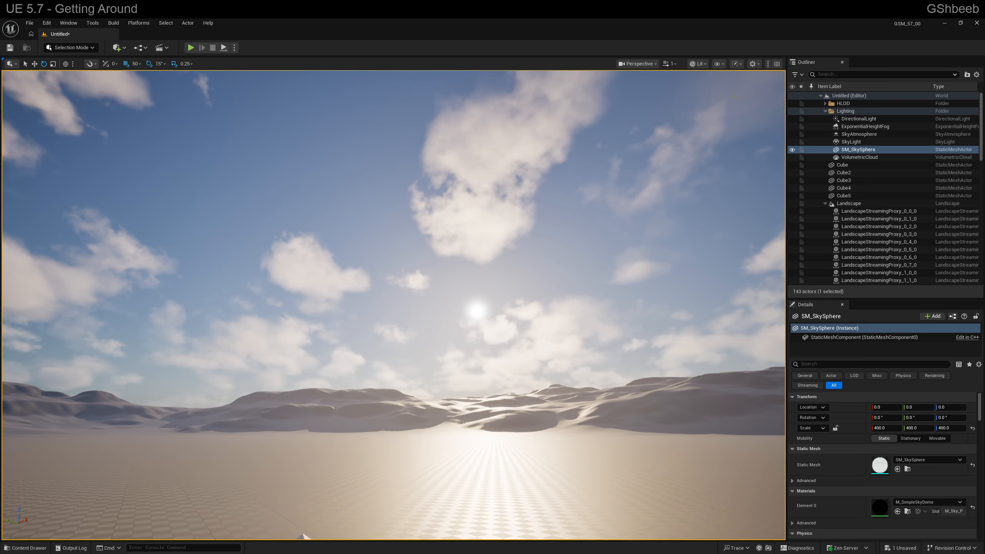
left_click(737, 64)
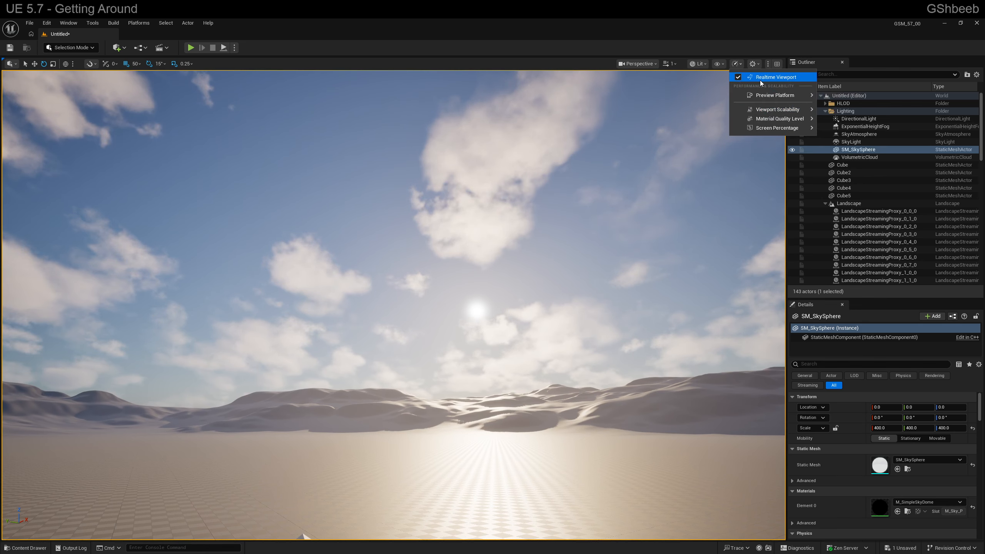
right_click_drag(638, 217, 639, 279)
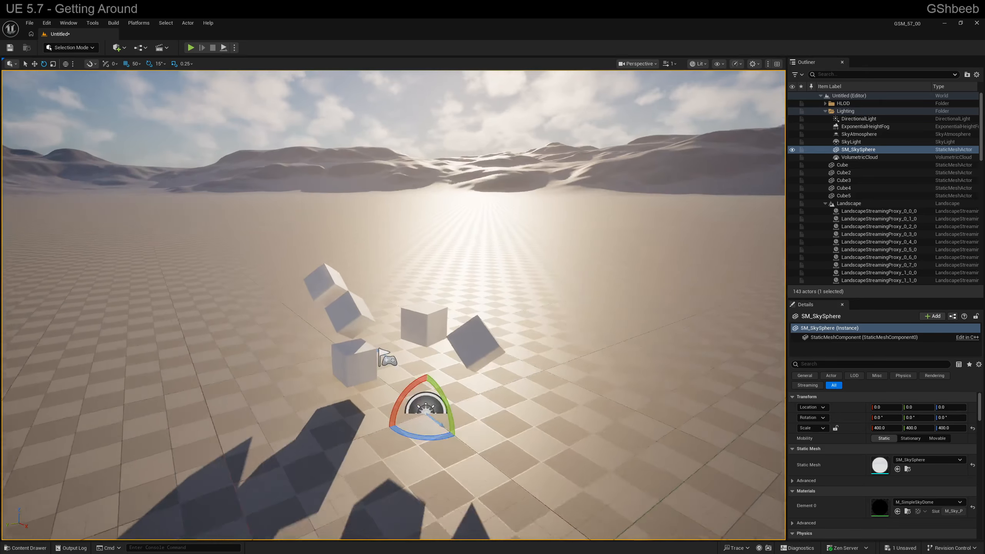
right_click_drag(655, 236, 656, 238)
key("w")
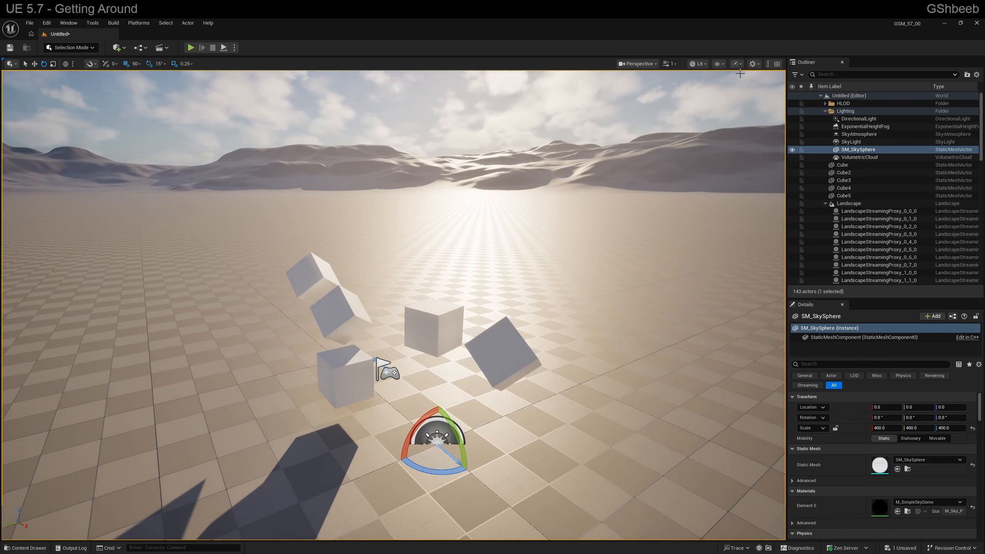
left_click(736, 64)
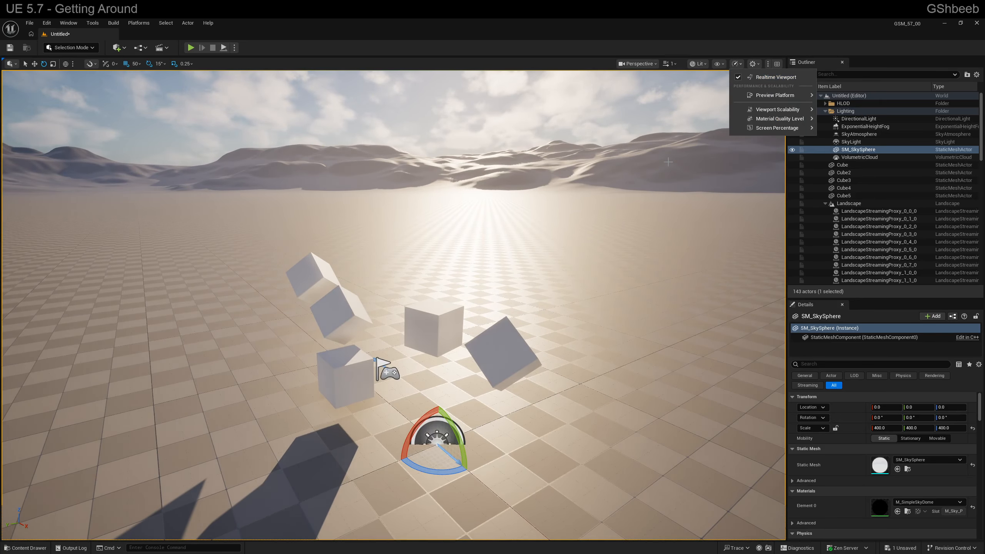
right_click_drag(669, 162, 679, 161)
- Open the viewport preferences, look through the Level Editor - Viewports settings, and close the Editor Preferences window
left_click(754, 64)
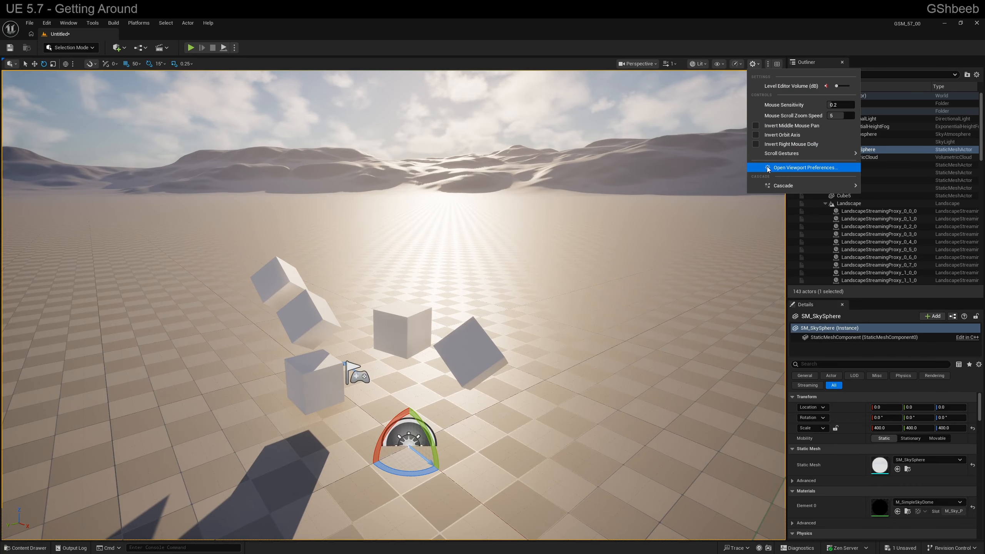
left_click(799, 167)
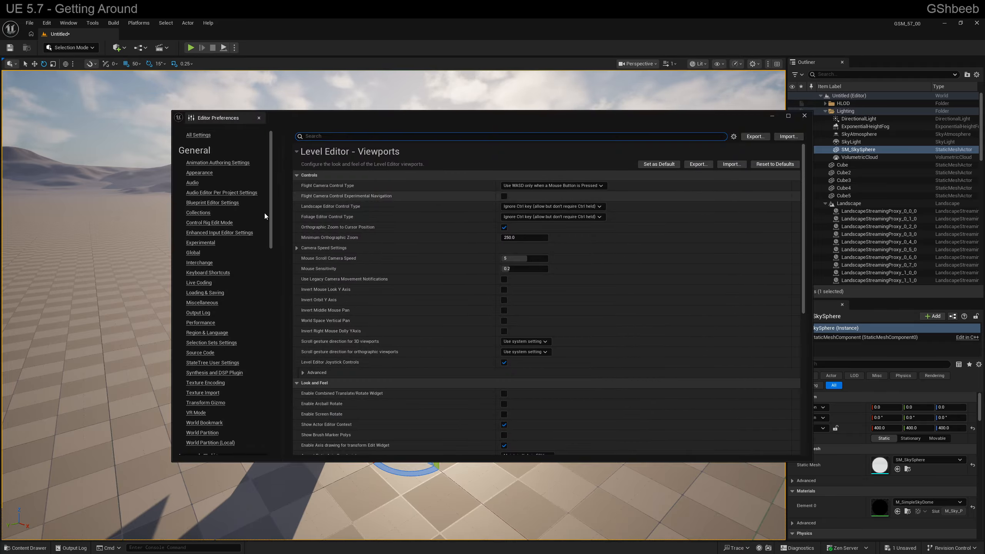
scroll(621, 215, "down", 3)
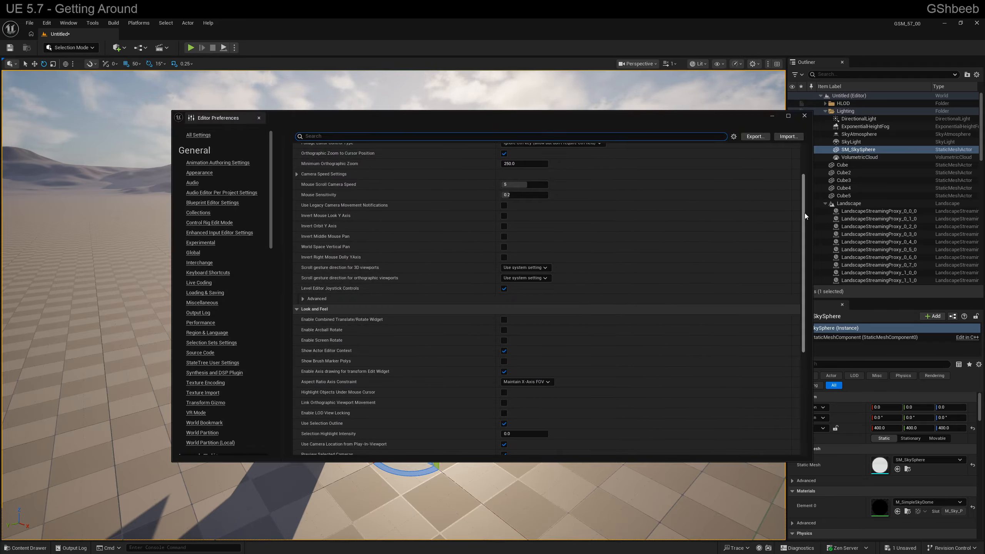
left_click_drag(805, 213, 803, 236)
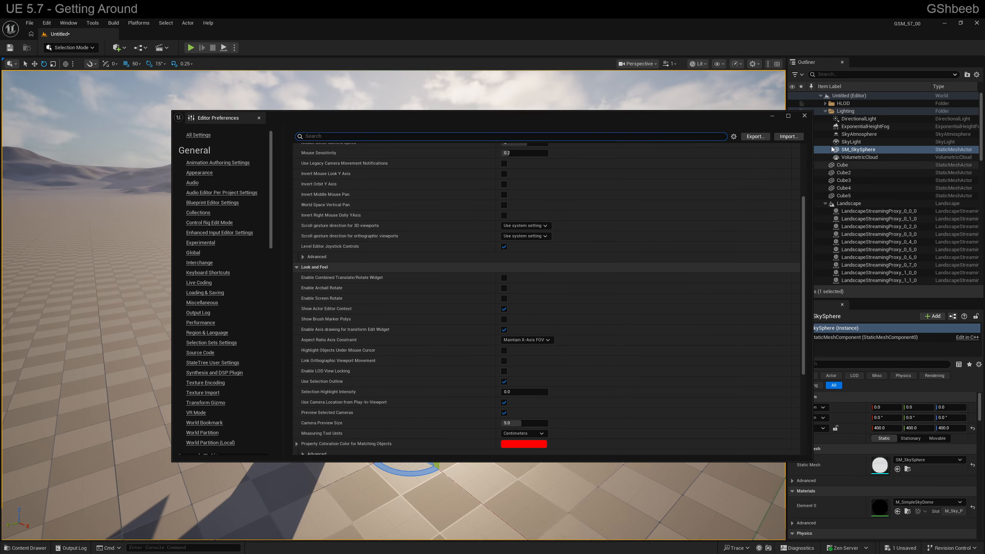
left_click(804, 116)
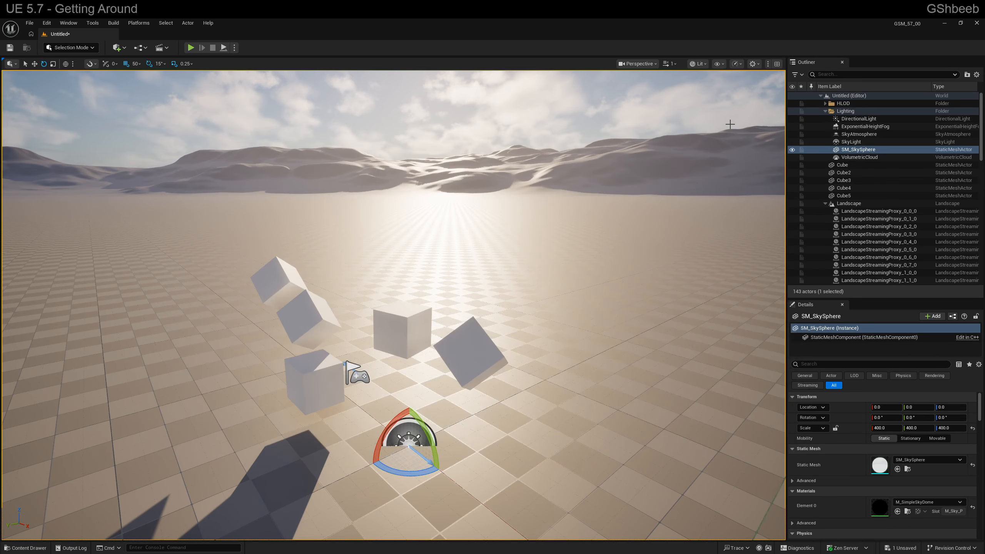
- Switch to the four-viewport layout and back to the single perspective viewport, and display the pane layout choices
left_click(777, 64)
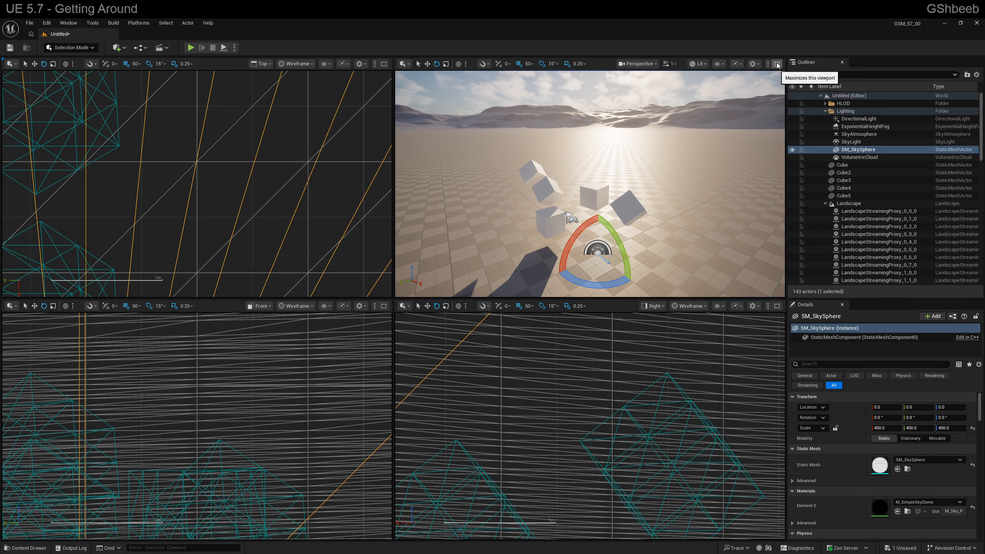
left_click(777, 65)
left_click(768, 64)
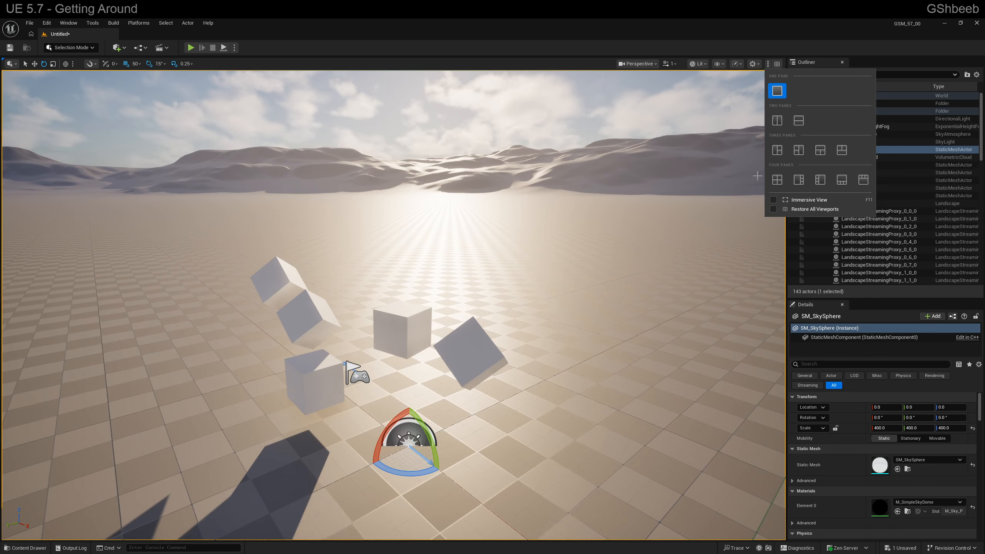
right_click_drag(662, 238, 748, 305)
key("s")
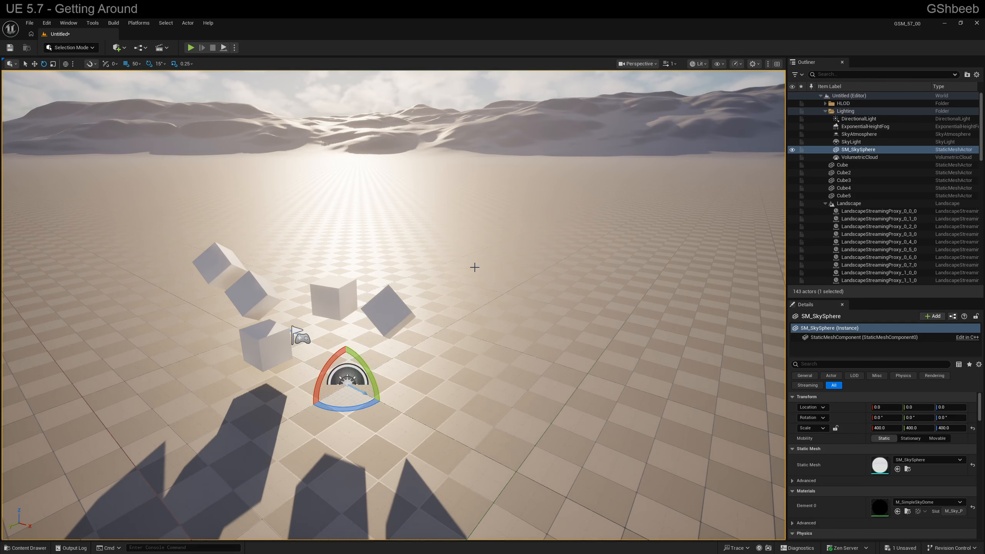
- Load the Default Editor Layout for the editor windows
left_click(68, 22)
mouse_move(128, 274)
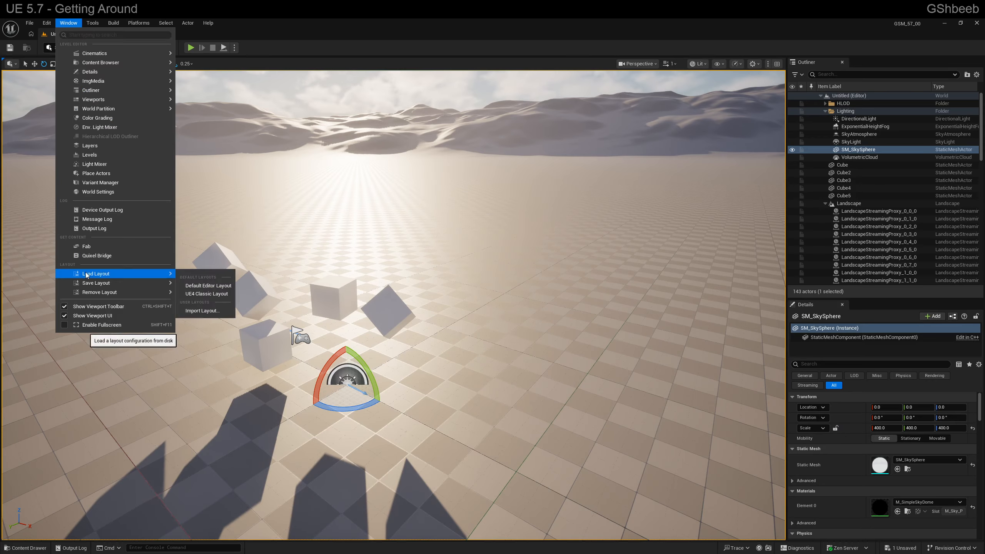
left_click(203, 288)
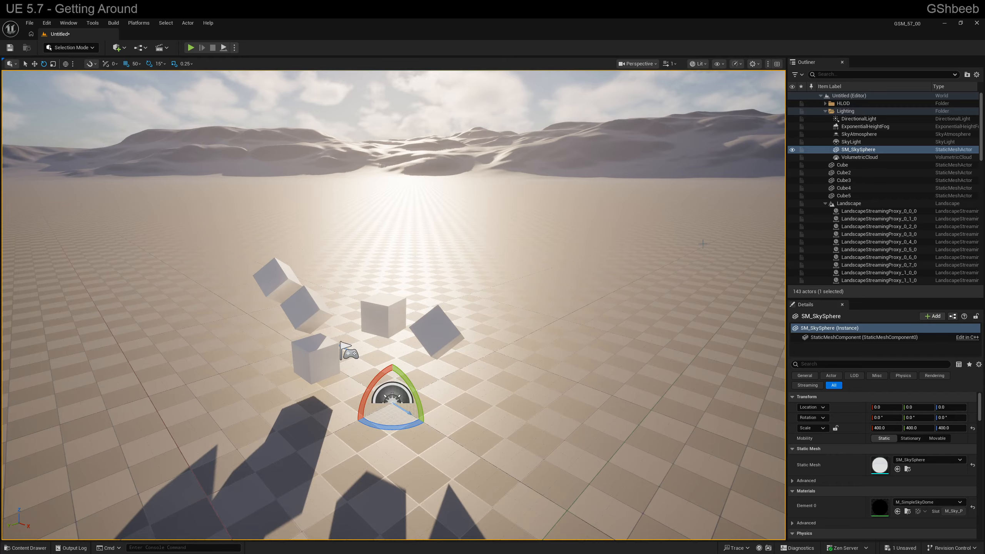
right_click_drag(612, 297, 712, 301)
key("a")
key("s")
key("a")
key("w")
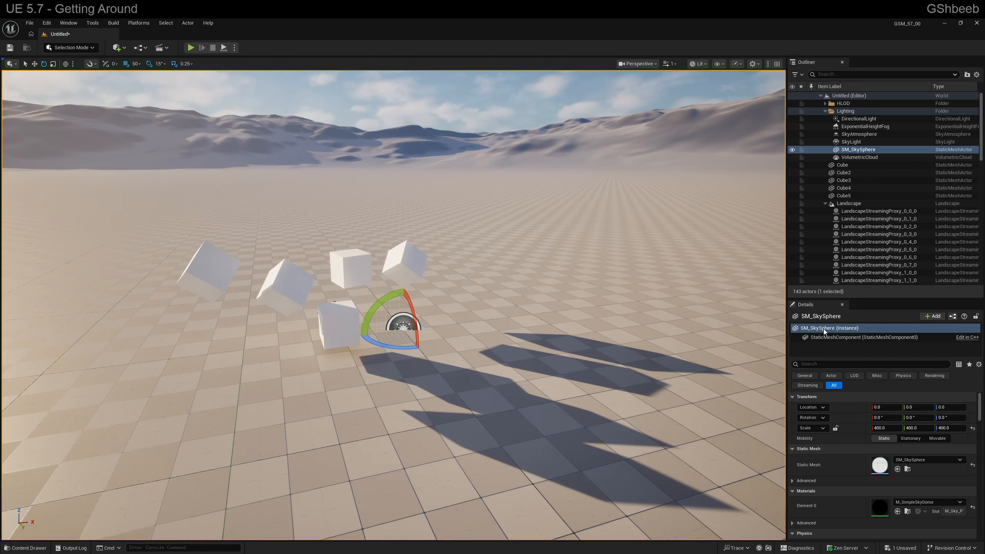
- Open the names of SM_SkySphere and Cube2 for editing in turn, keeping their existing names
left_click(817, 316)
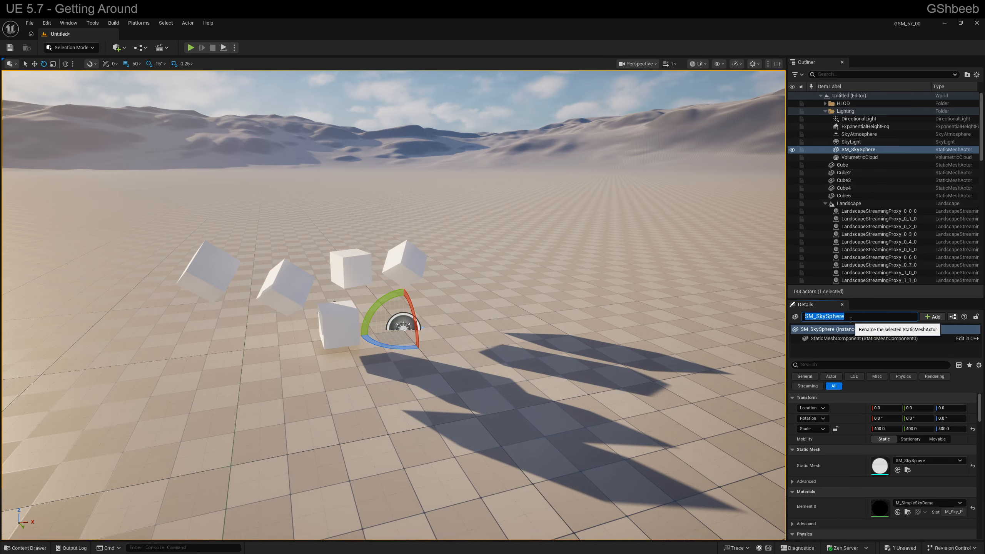
right_click(857, 151)
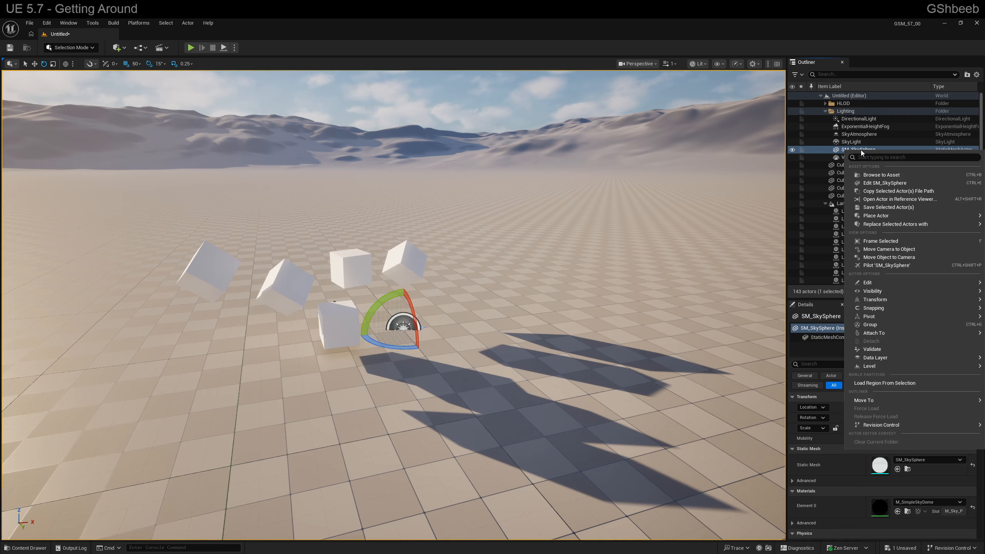
mouse_move(871, 283)
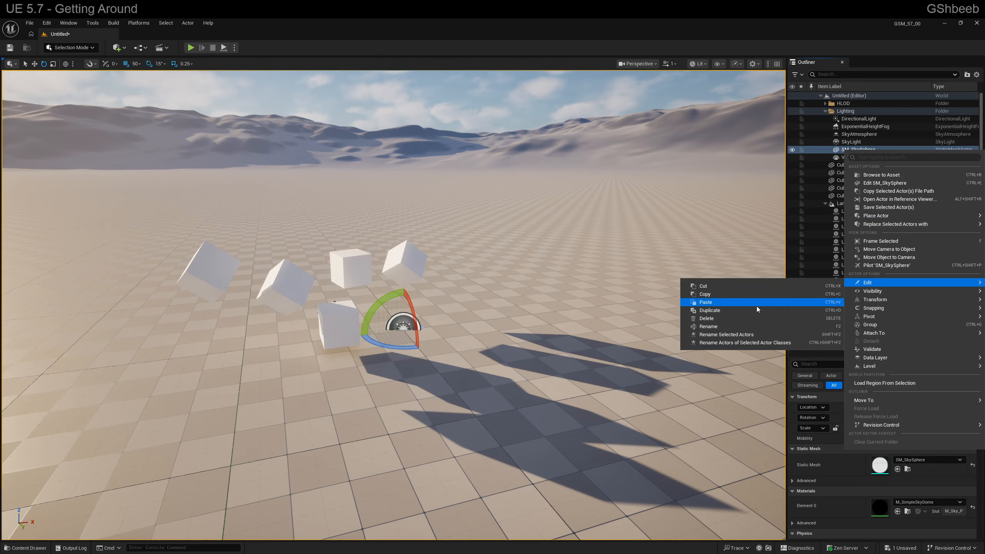
left_click(734, 325)
left_click(871, 212)
left_click(845, 173)
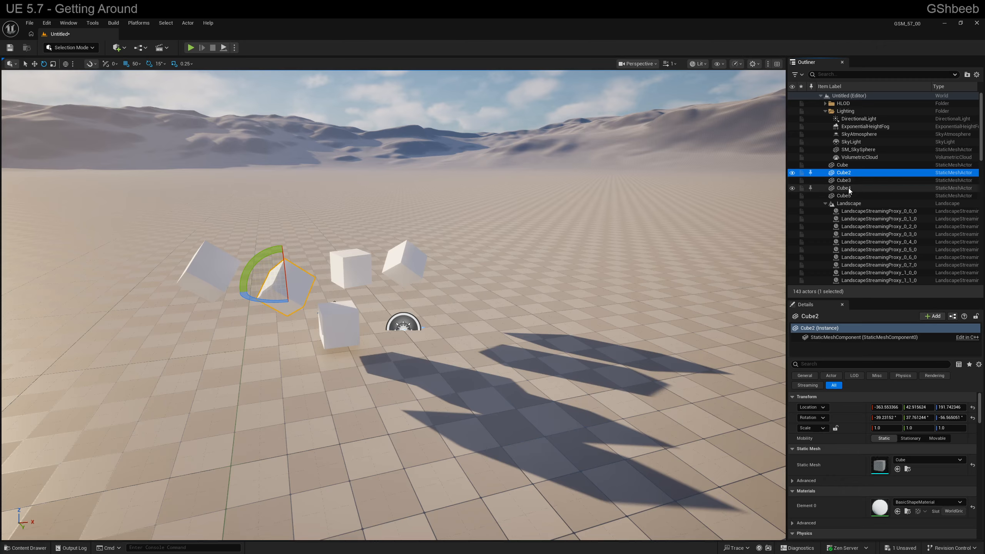
key("F2")
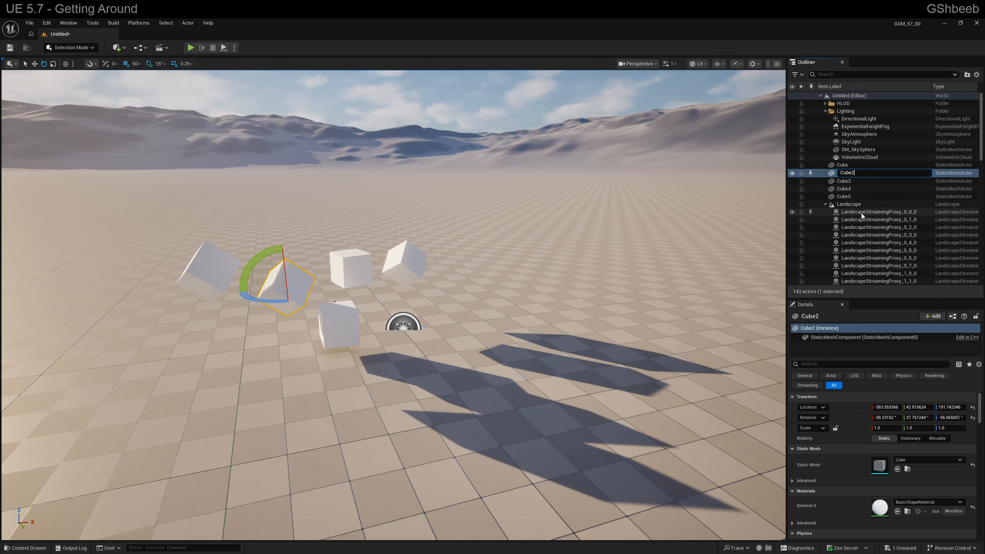
key("Return")
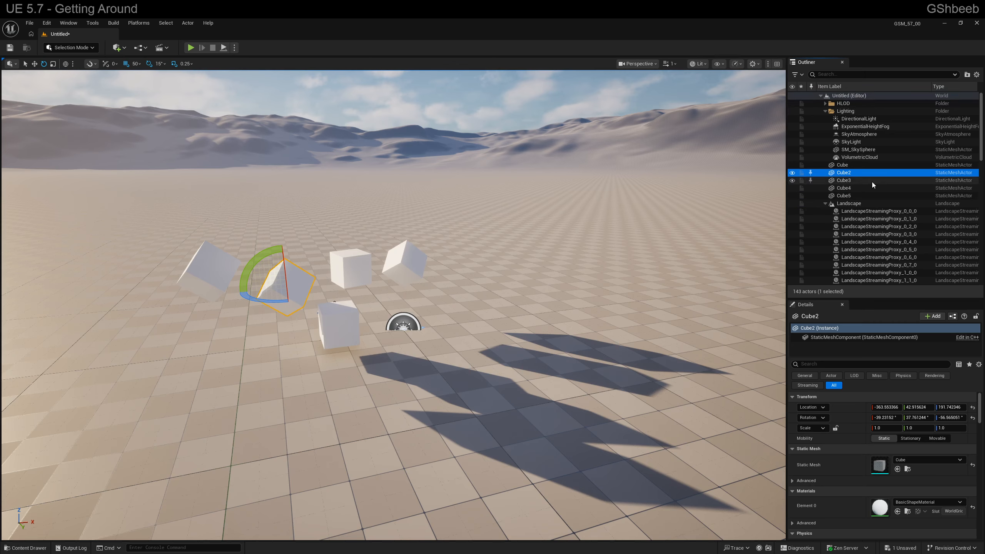
- Collapse the Lighting folder and the Landscape actor in the Outliner
left_click(826, 112)
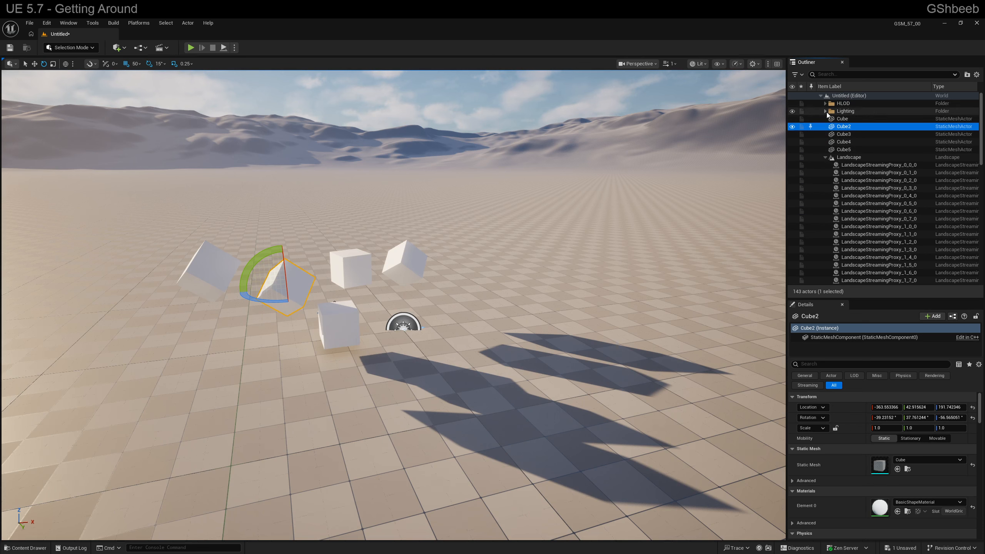
left_click(824, 156)
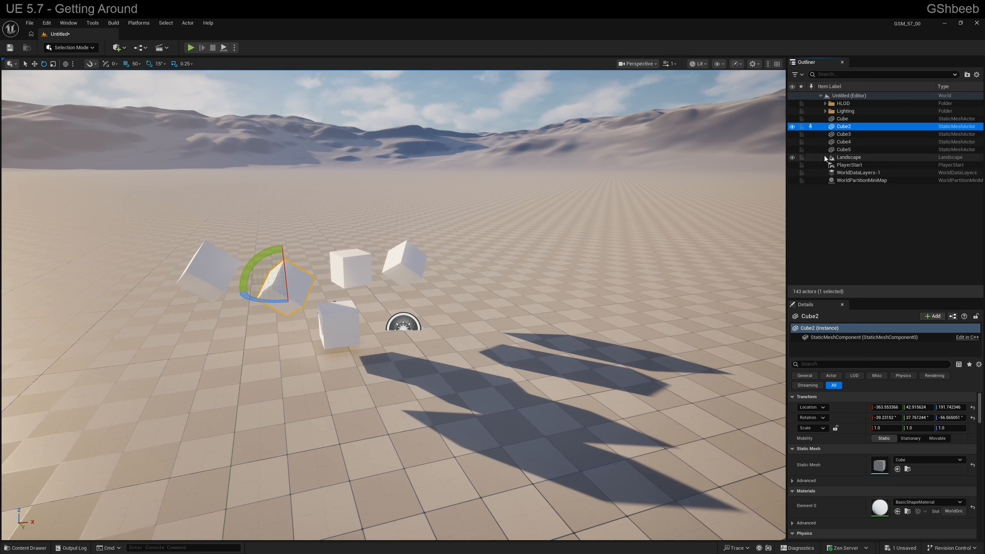
- Create a new Outliner folder containing Cube2 with its default name, and undo the folder creation
left_click(968, 75)
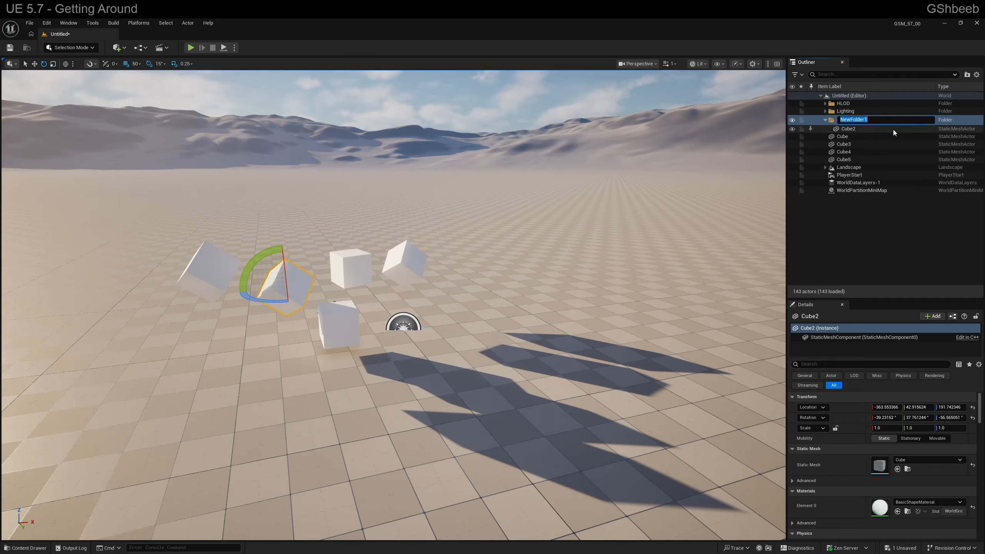
key("Return")
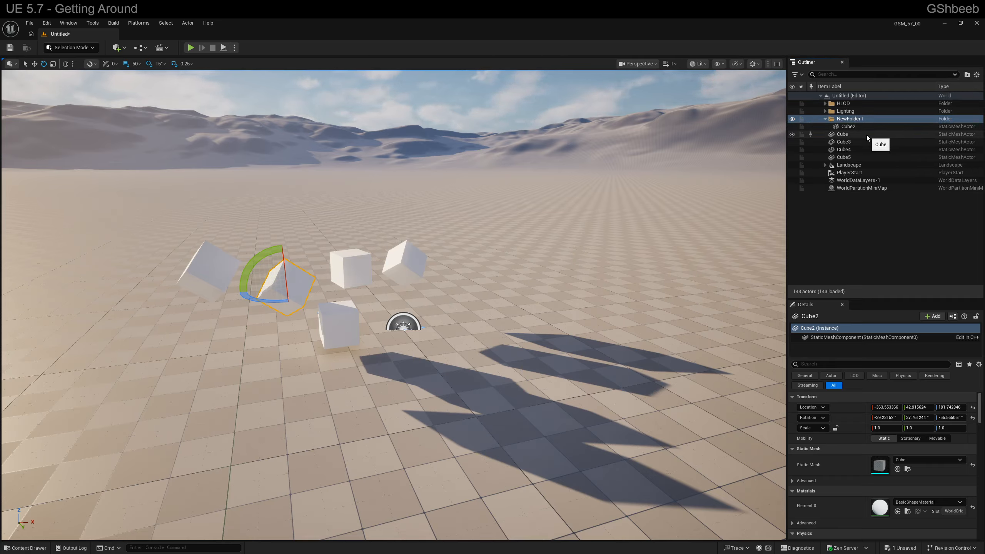
key("ctrl+z")
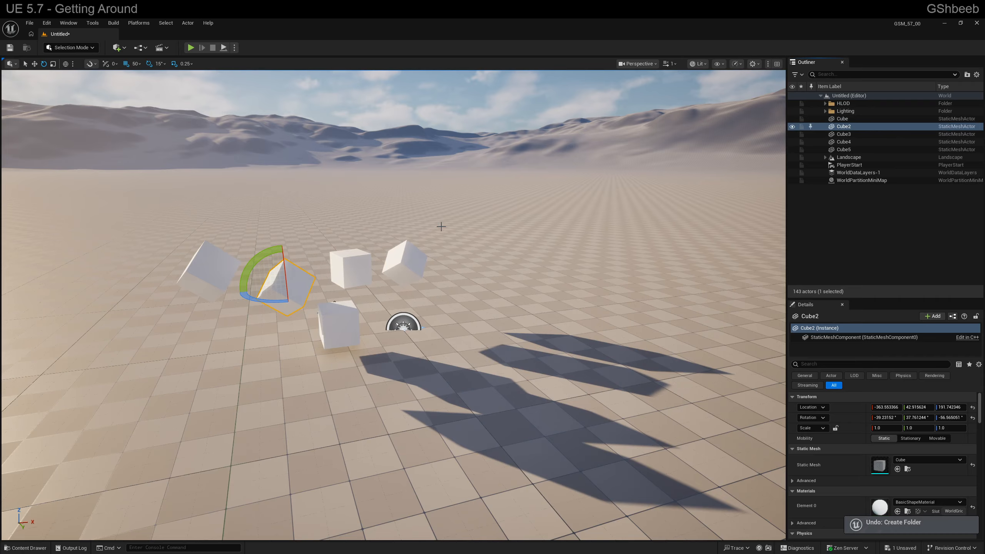
- Identify Cube4 and Cube5 in the level and attach Cube4 to Cube5 as its child in the Outliner
left_click(371, 258)
left_click(407, 262)
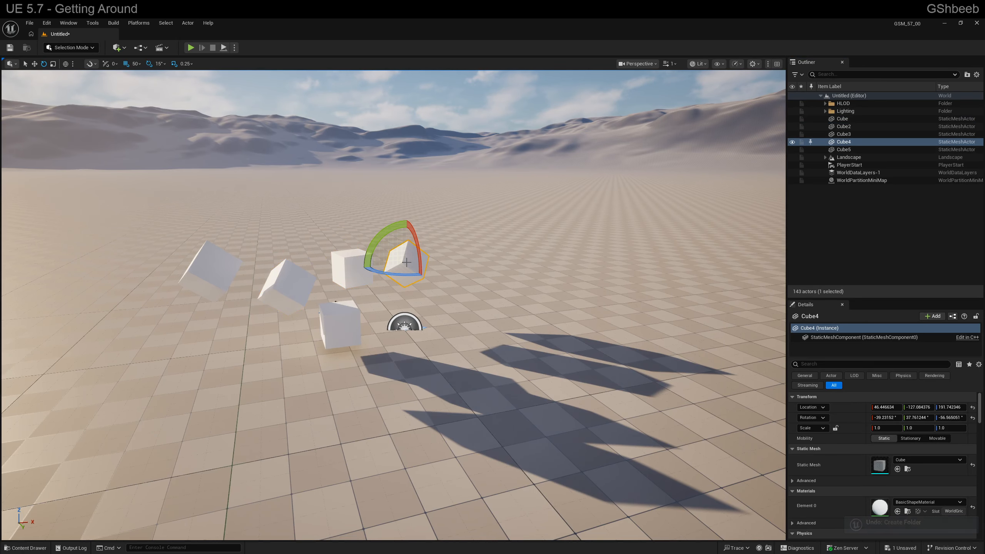
left_click(356, 266)
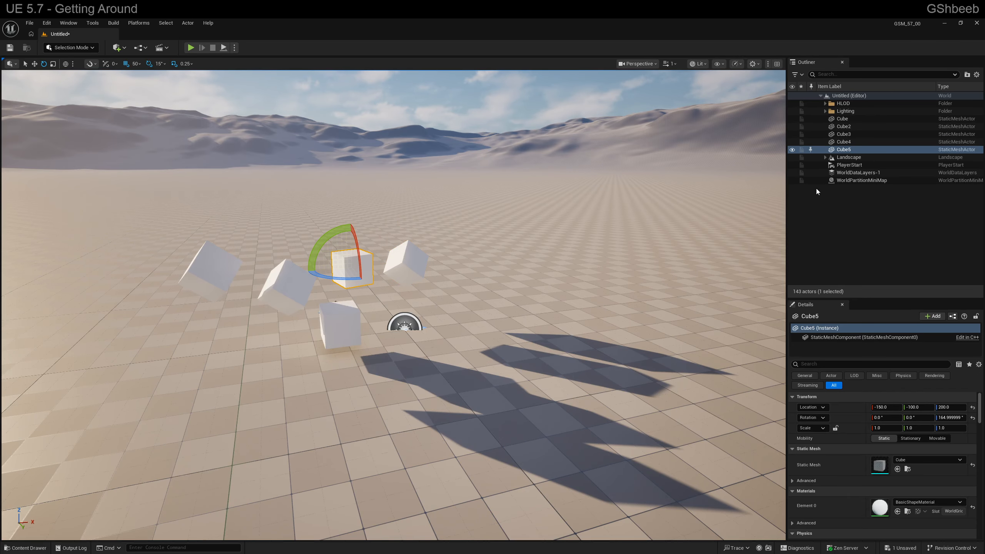
left_click_drag(845, 144, 845, 152)
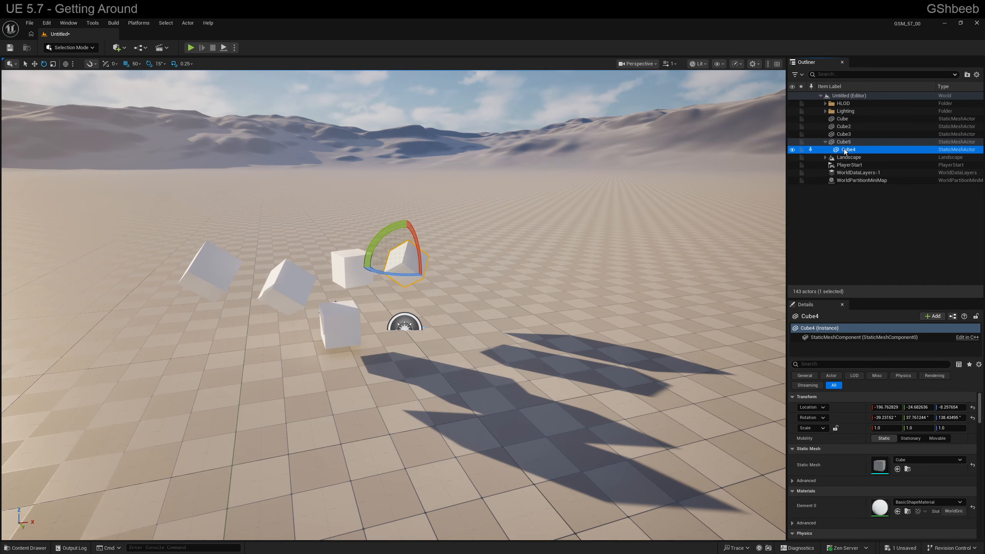
left_click(848, 150)
- Select the parent Cube5 and the child Cube4 in turn, and rotate Cube4 to a Z rotation of about 93.4°
mouse_move(539, 239)
right_mouse_down()
mouse_move(553, 239)
mouse_move(516, 237)
mouse_move(539, 239)
right_mouse_up()
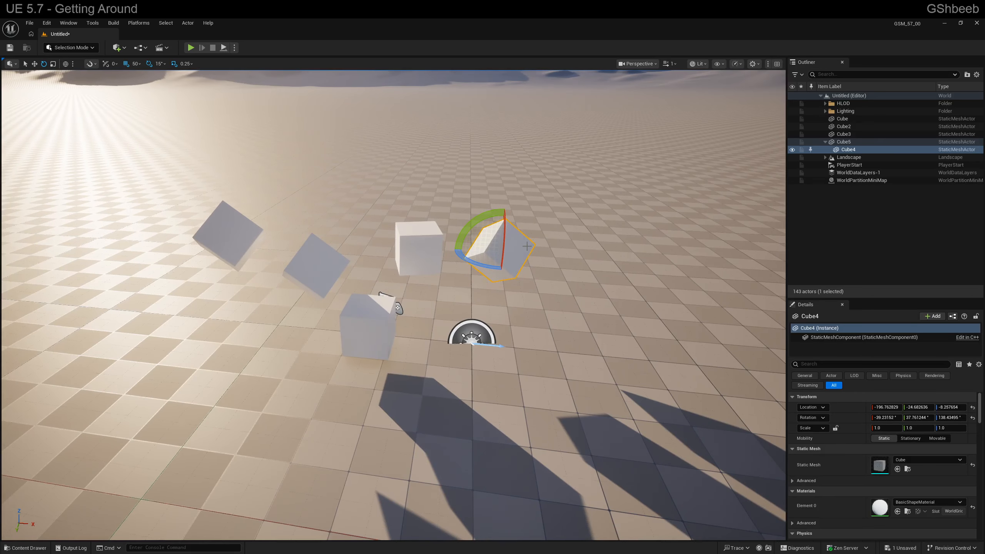
left_click(423, 244)
left_click_drag(451, 224, 496, 266)
left_click(481, 260)
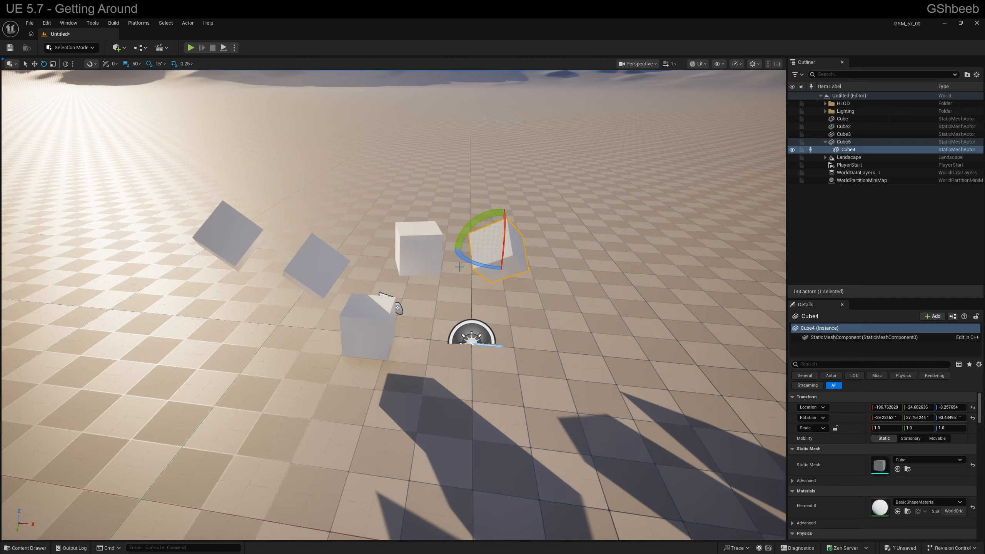
- Select Cube3 and Cube2 together and group them
left_click(399, 308)
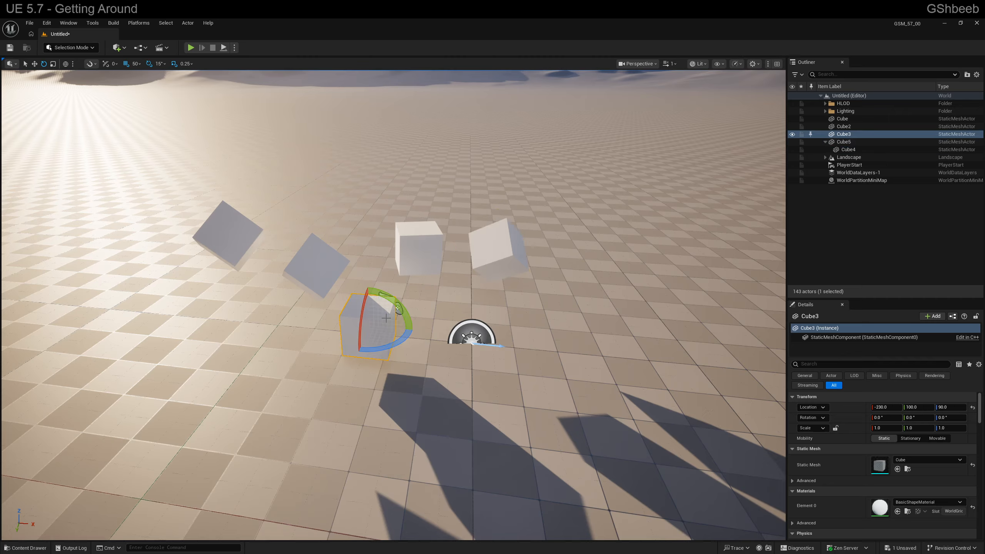
key("w")
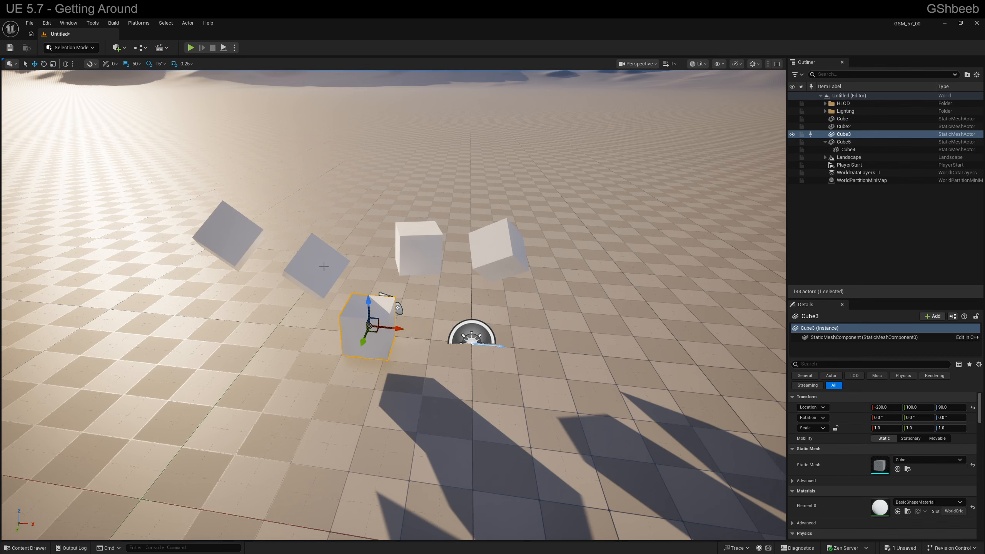
left_click(324, 267)
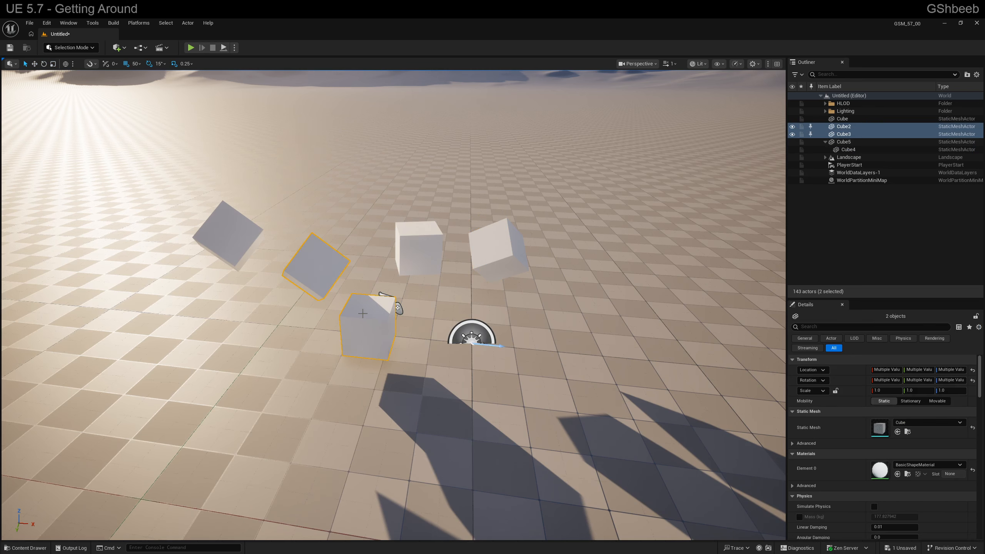
right_click(354, 306)
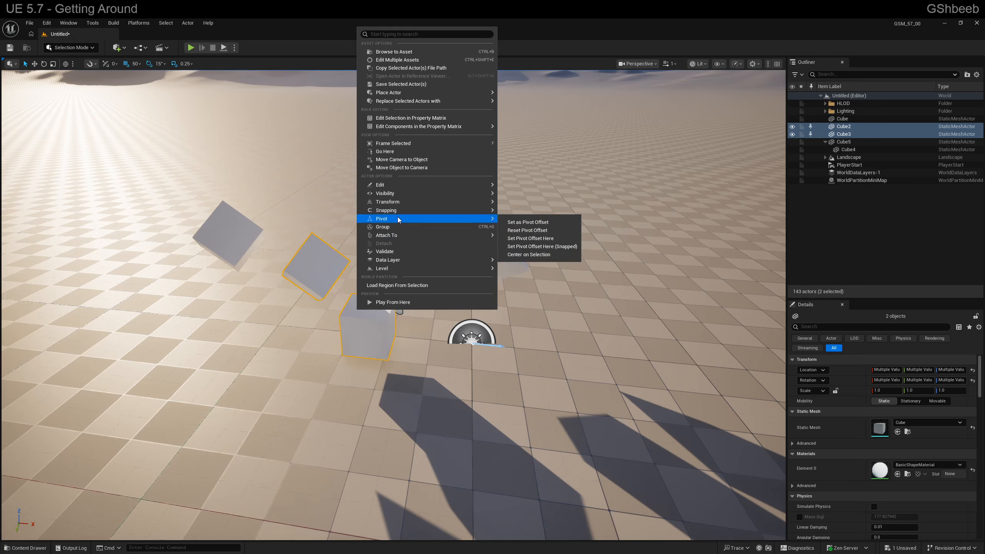
left_click(389, 222)
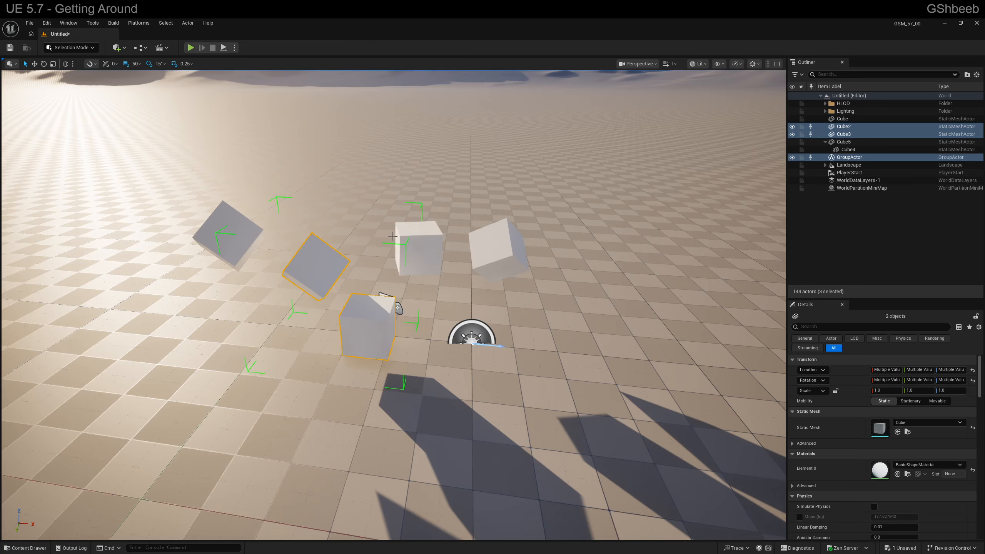
- Select the grouped cubes in the level and move them a short distance along the X axis
left_click(371, 319)
key("w")
left_click_drag(363, 290, 386, 292)
right_click_drag(330, 360, 324, 361)
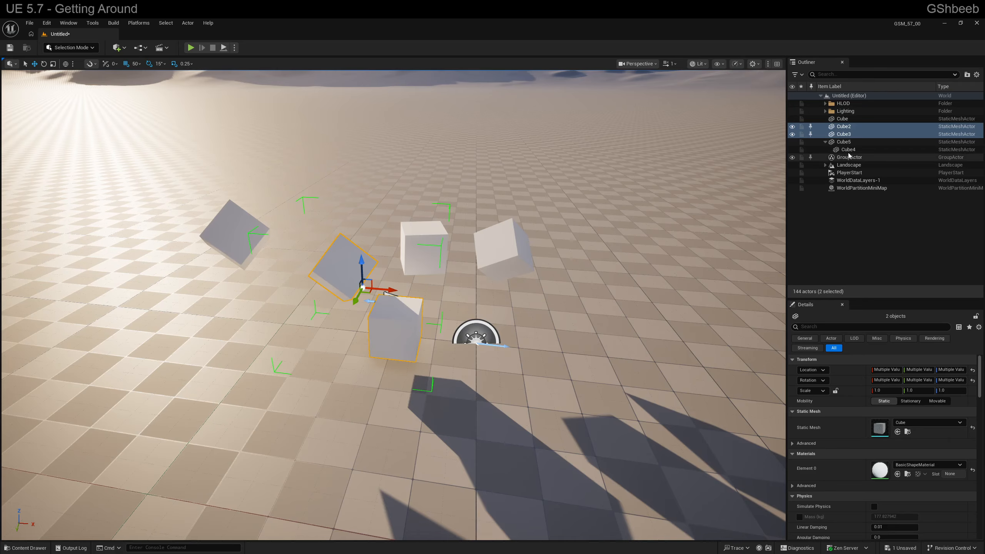
- Select the cubes with their GroupActor in the Outliner and move the group along X, bringing Cube3 to X 520
left_click(849, 135)
left_click(847, 158, "ctrl")
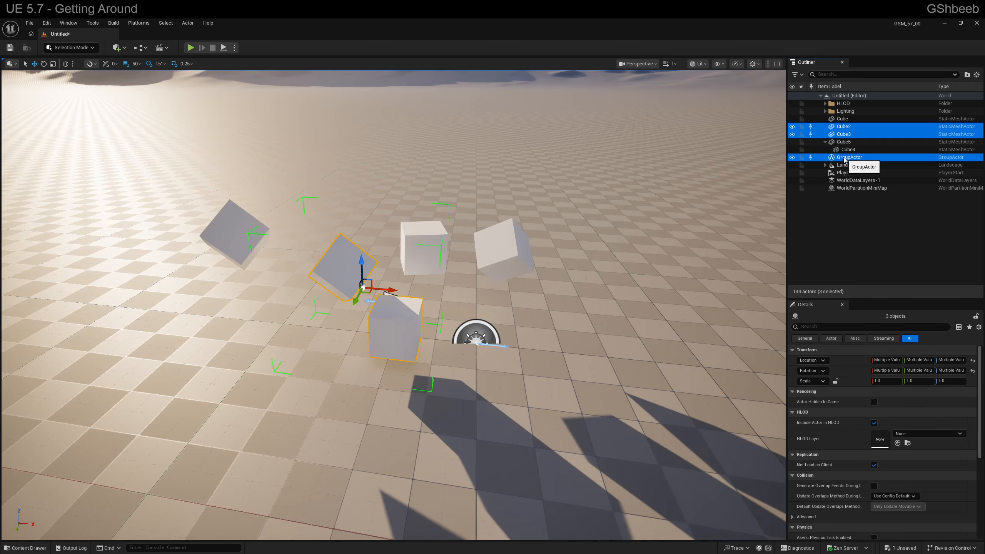
mouse_move(392, 288)
right_mouse_down()
mouse_move(463, 287)
mouse_move(389, 288)
right_mouse_up()
left_click_drag(397, 286, 640, 313)
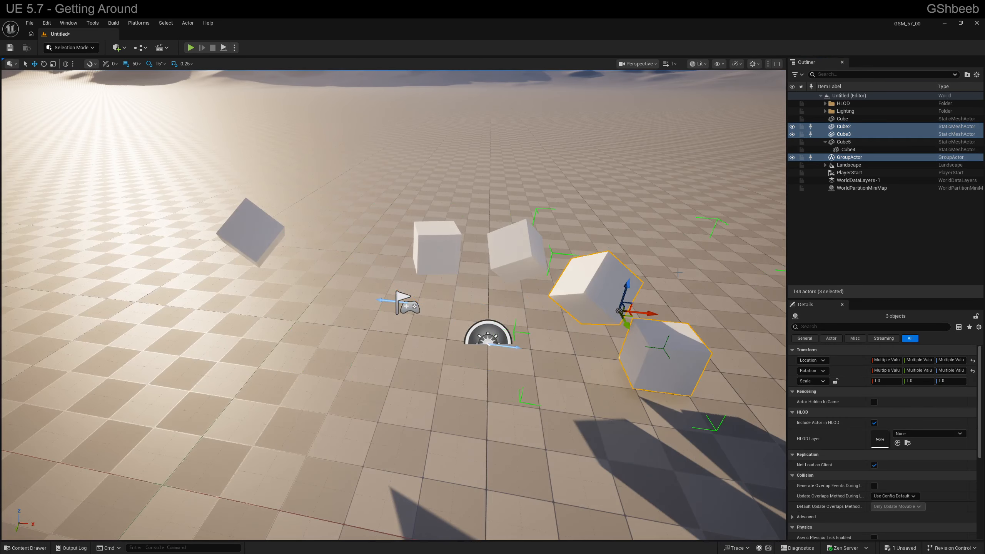
left_click(868, 158)
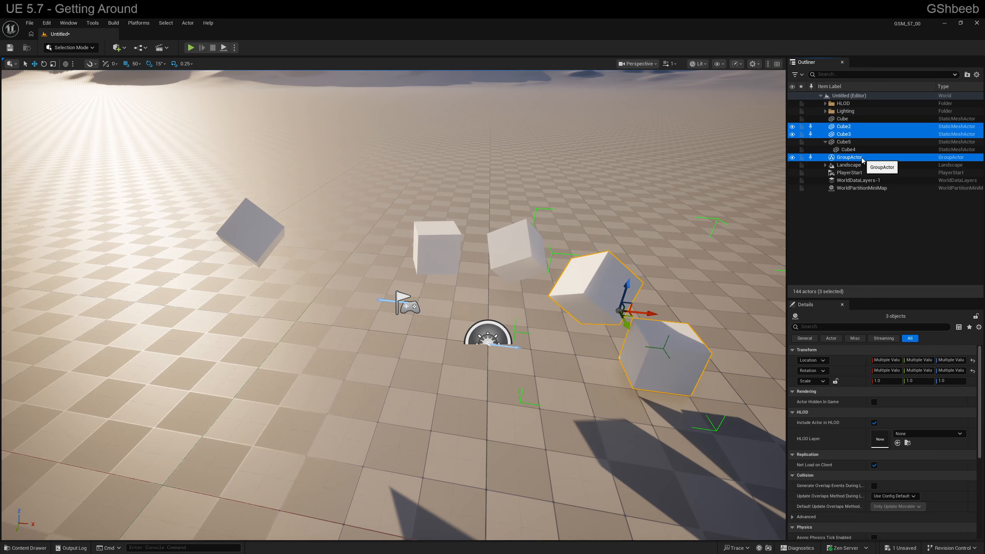
right_click_drag(602, 294, 599, 297)
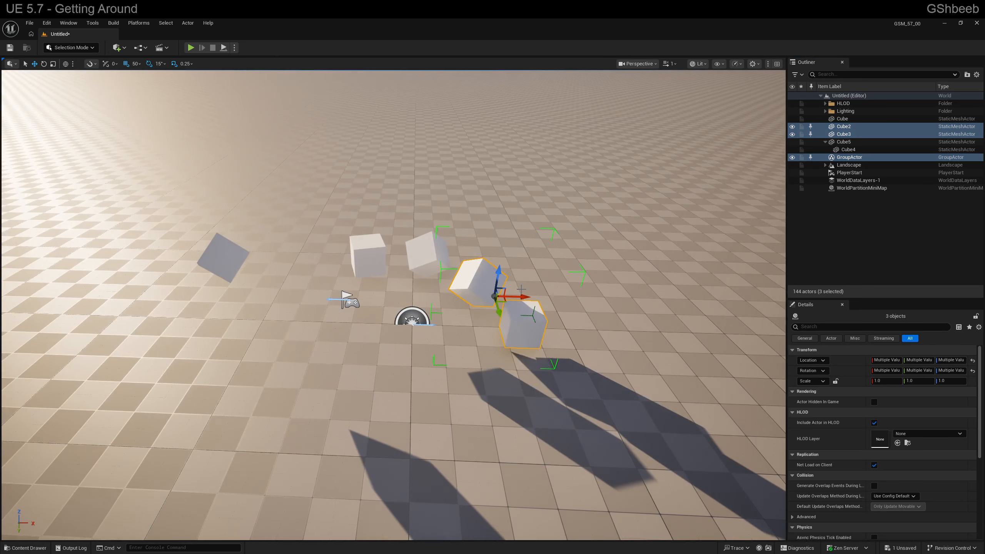
left_click_drag(524, 296, 600, 294)
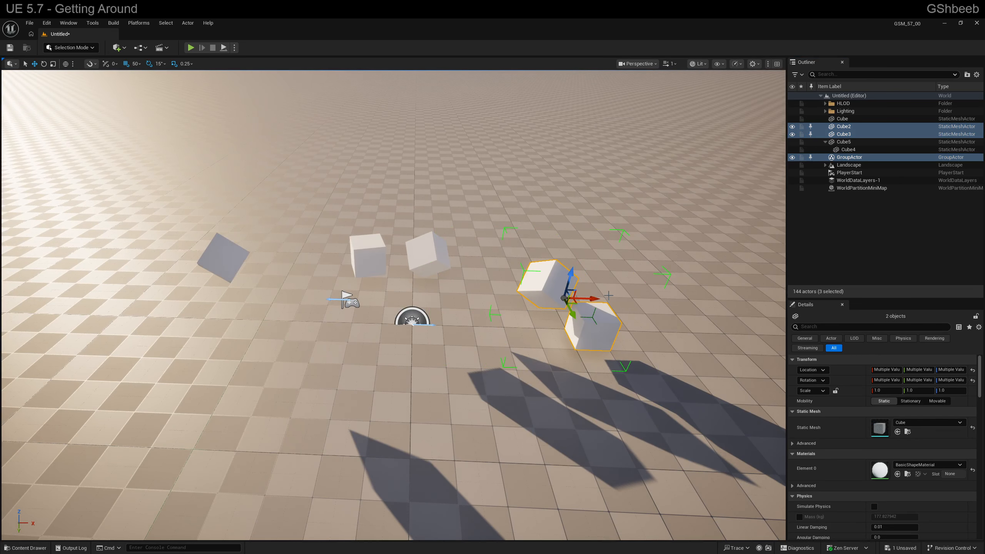
- Undo the grouping of Cube2 and Cube3 and select Cube3 on its own
key("ctrl+z")
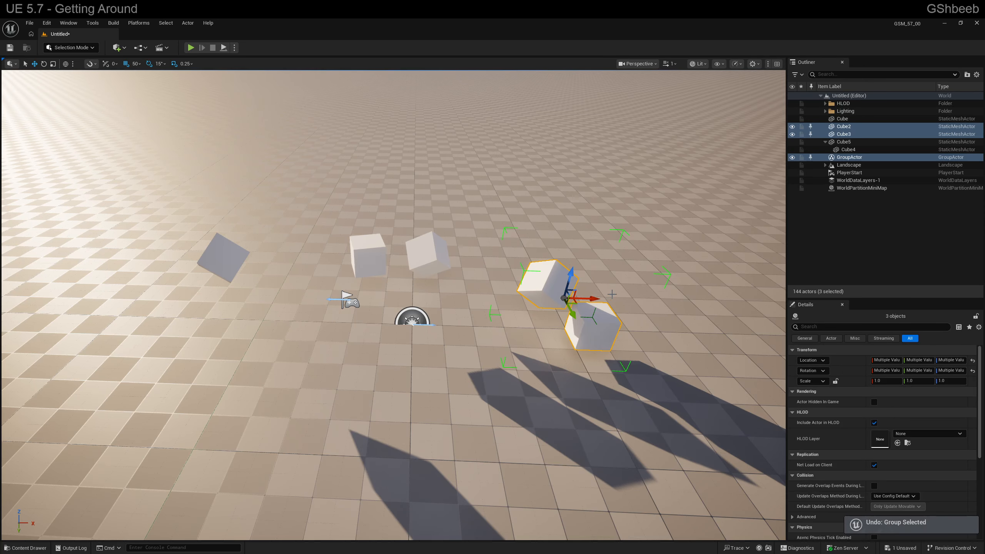
left_click(601, 309)
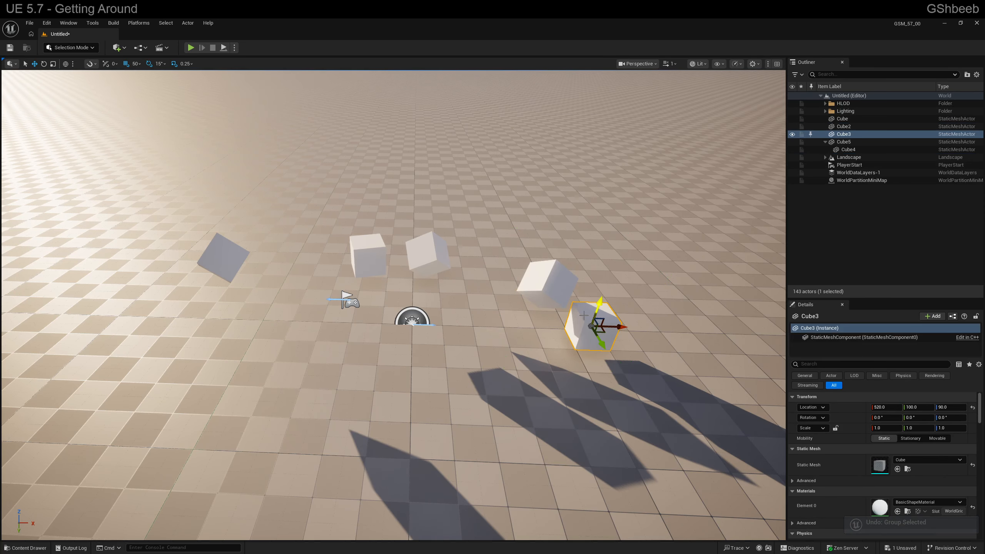
- Add Cube2 to the selection, group it with Cube3, and select the group in the level
left_click(568, 290, "ctrl")
key("ctrl+g")
left_click(556, 295)
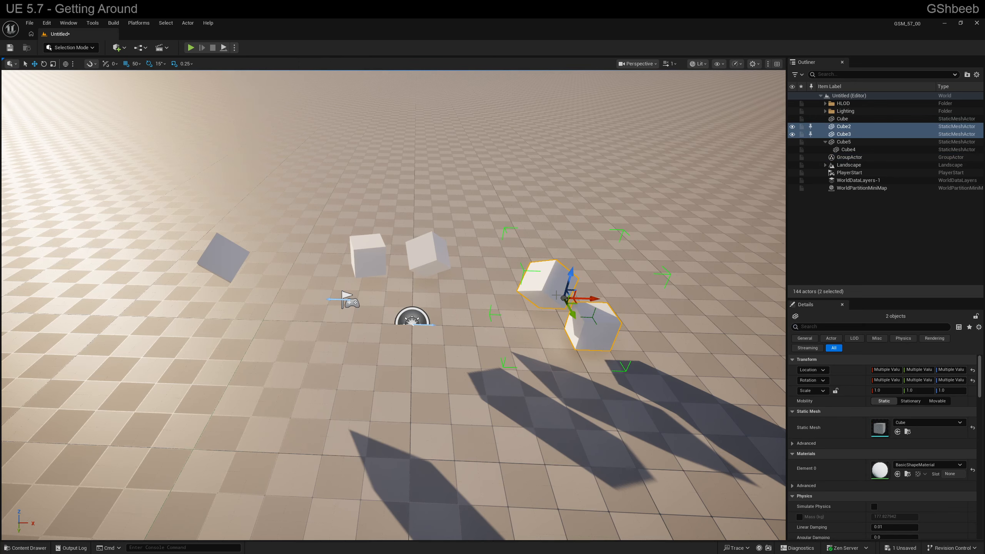
- Unlock the group of Cube2 and Cube3 and move Cube2 alone along the Y axis to about -307
right_click(549, 295)
mouse_move(594, 471)
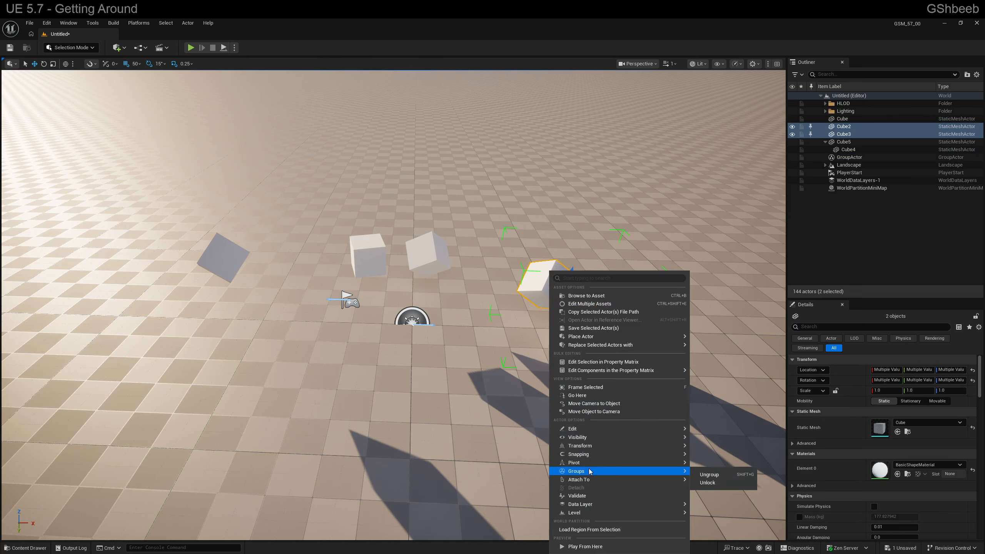
left_click(720, 485)
left_click(562, 292)
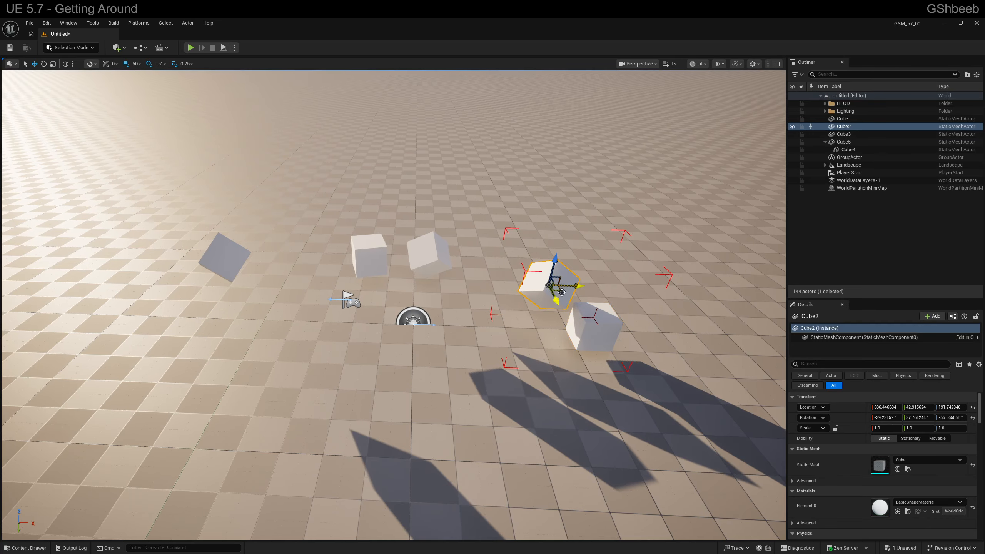
left_click_drag(556, 301, 546, 247)
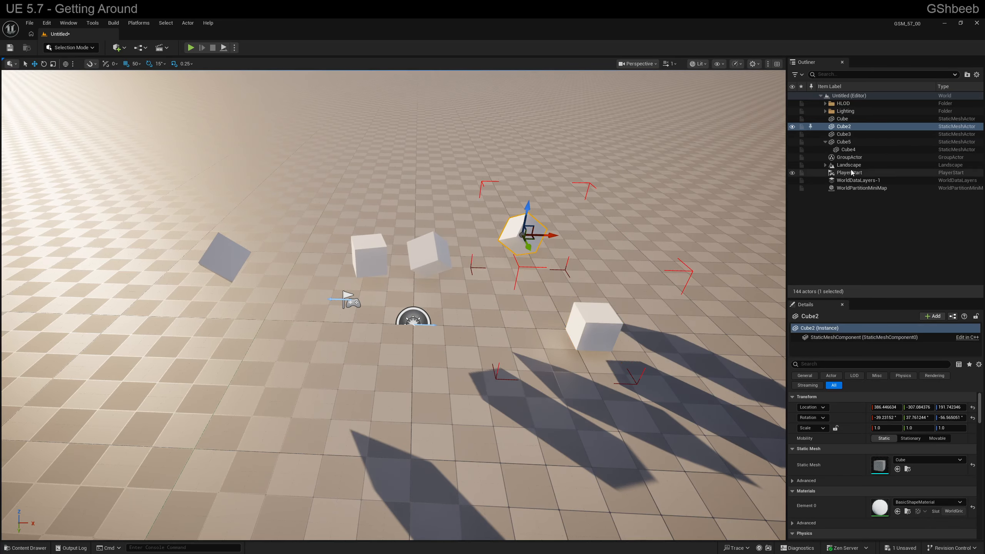
- Move both cubes a short distance along X through their GroupActor, and shift Cube3 on its own further along X
left_click(849, 157)
mouse_move(596, 301)
left_mouse_down()
mouse_move(629, 303)
mouse_move(614, 302)
left_mouse_up()
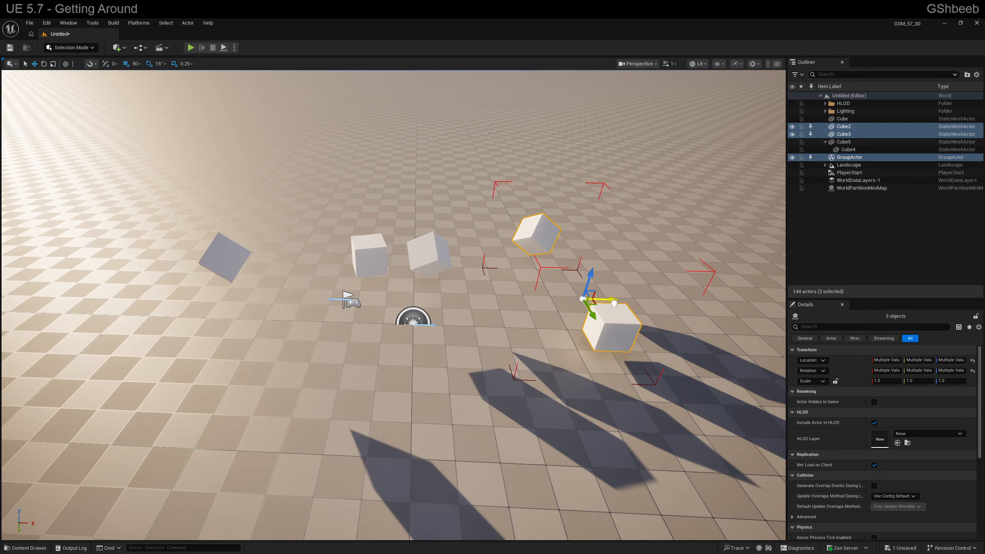
left_click(843, 134)
mouse_move(637, 327)
left_mouse_down()
mouse_move(685, 327)
mouse_move(654, 328)
left_mouse_up()
- Select Cube2 and Cube3 together and lock their group again
left_click(554, 231, "ctrl")
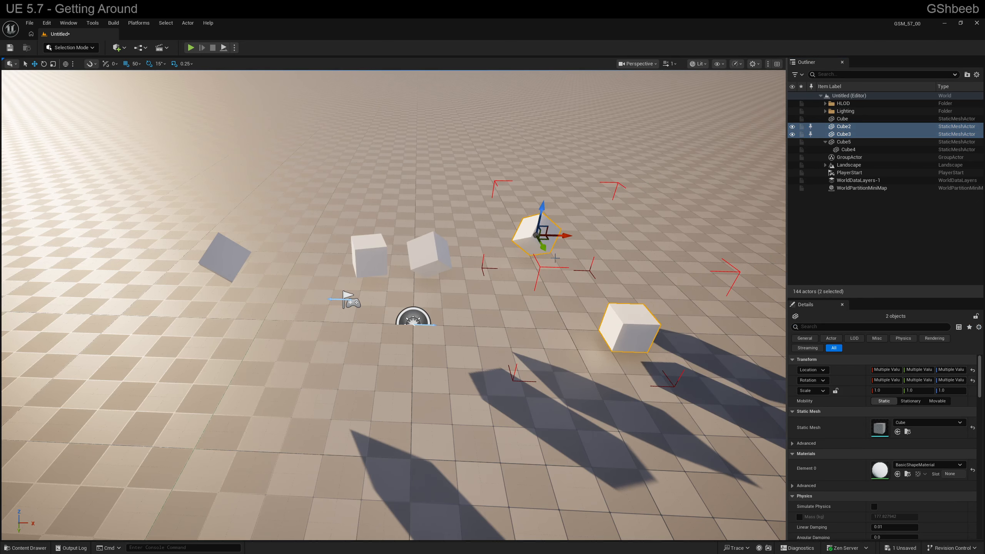
right_click(619, 322)
mouse_move(667, 241)
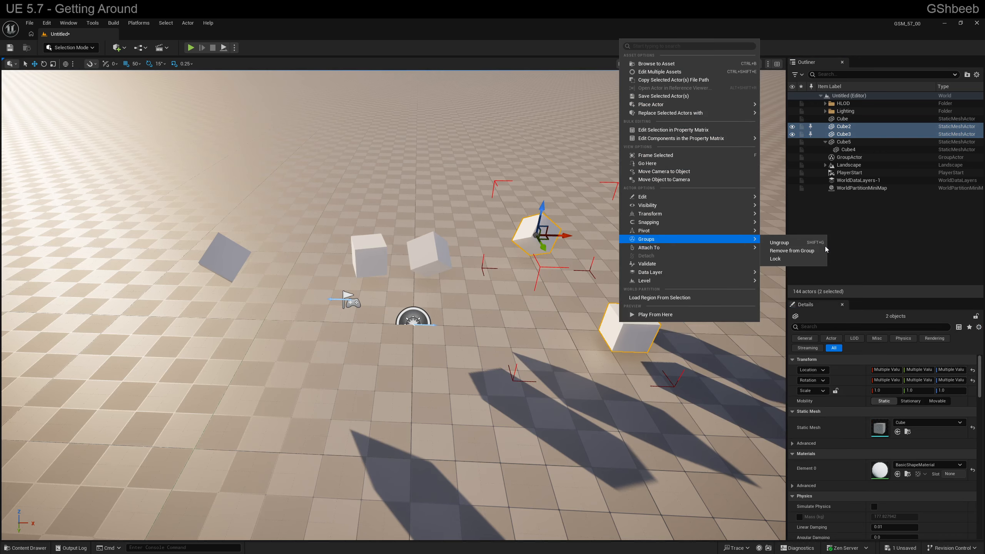
left_click(799, 260)
- Move the locked group back along X until Cube3 is at X 570, and ungroup the cubes, selecting Cube3 alone
right_click_drag(760, 268, 710, 278)
key("d")
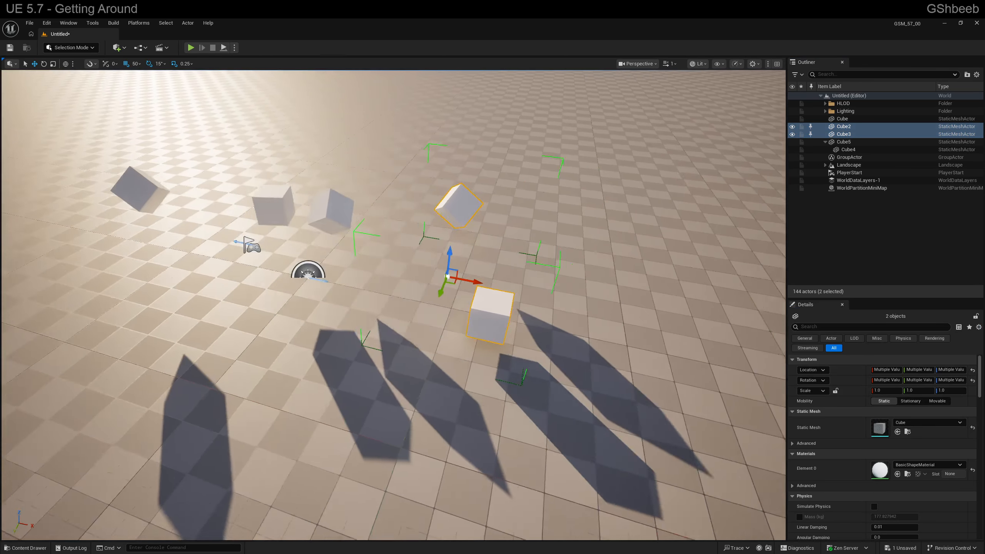
key("d")
left_click_drag(440, 280, 406, 286)
key("a")
right_click_drag(406, 286, 429, 268)
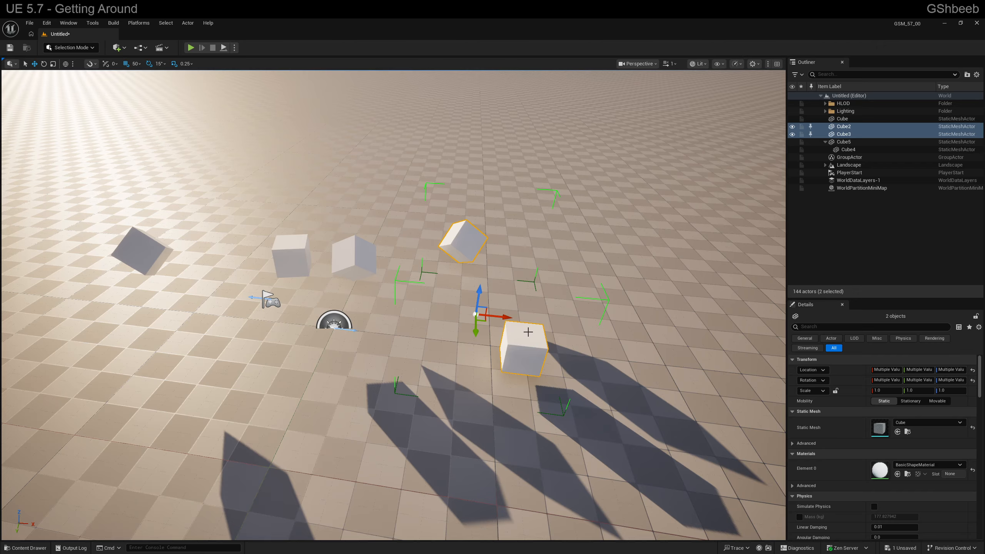
key("shift+g")
left_click(524, 350)
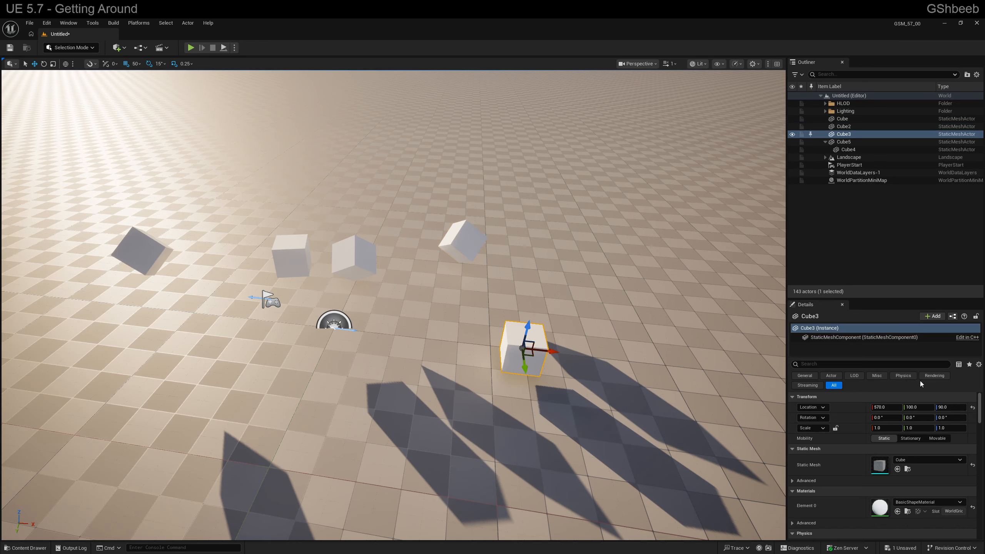
- Scrub Cube3's X location value to 586
left_click(888, 407)
type("508")
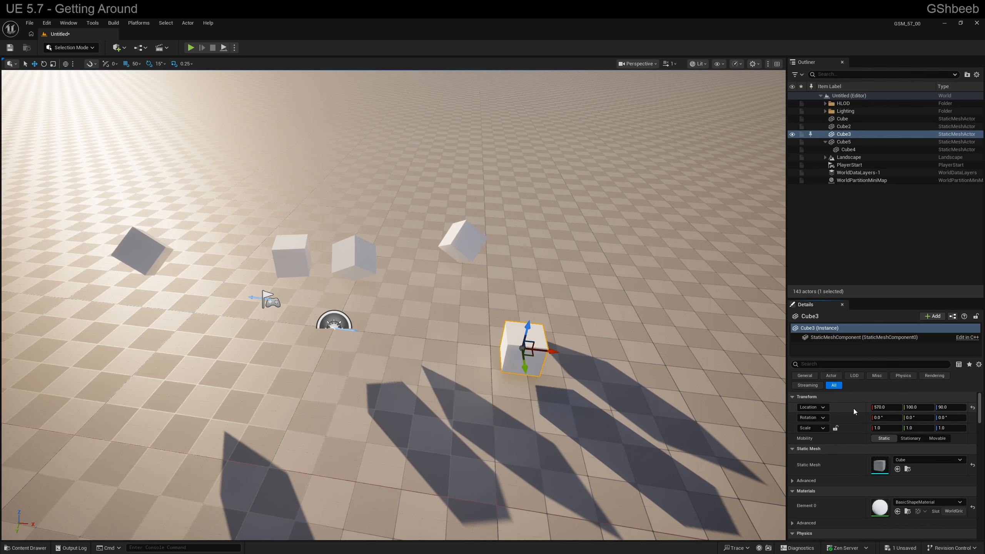
key("Return")
mouse_move(888, 407)
left_mouse_down()
mouse_move(938, 407)
mouse_move(907, 407)
left_mouse_up()
- Set Cube3's X location to 400, and add another 400 with the expression 400.0+400
left_click(887, 408)
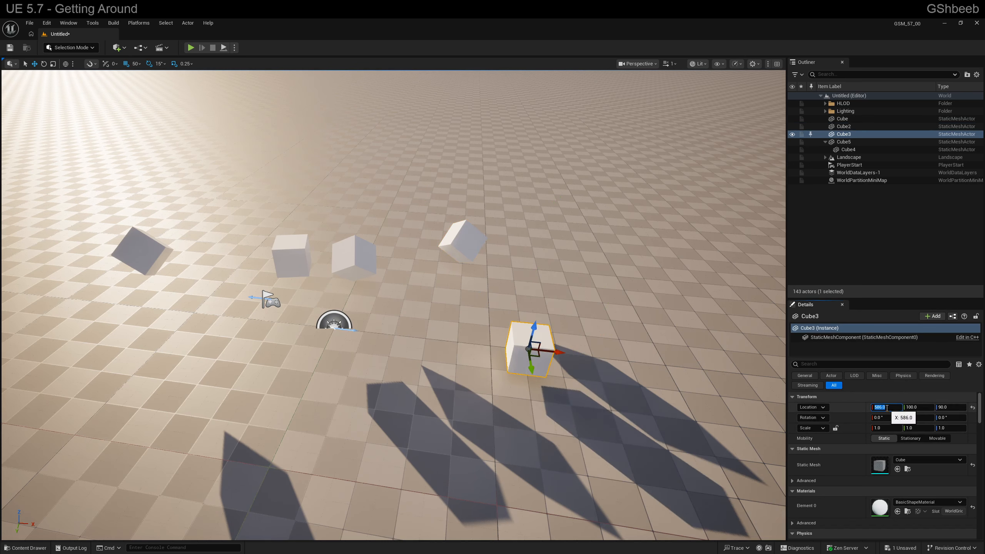
type("400")
key("Return")
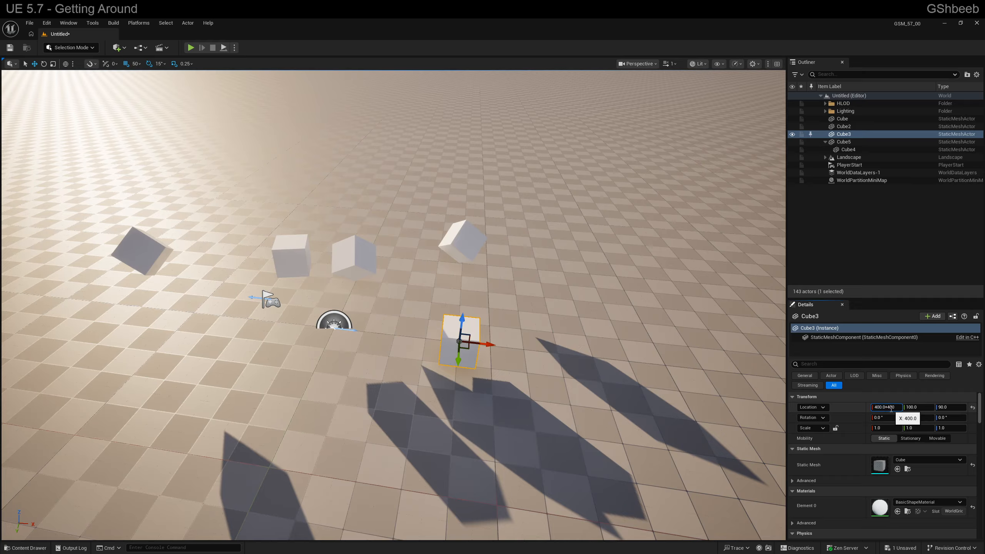
key("Return")
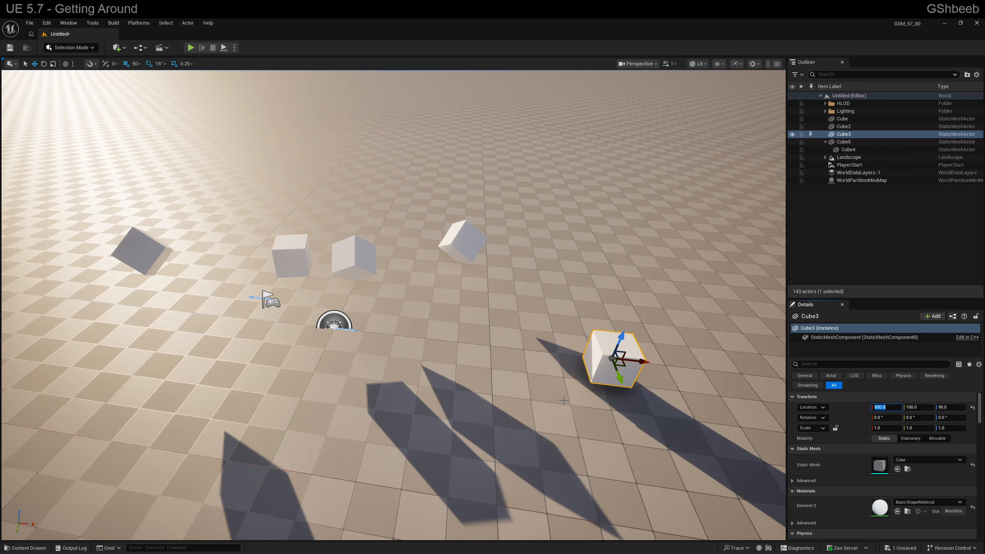
- Open the Content Drawer, look through the asset creation options and the file import dialog, and cancel the import
left_click(23, 548)
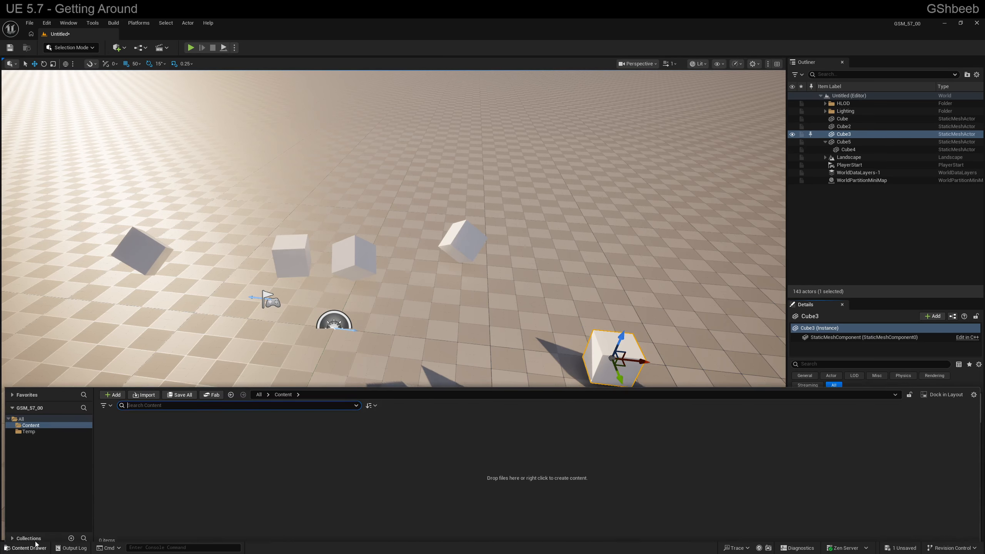
left_click(113, 390)
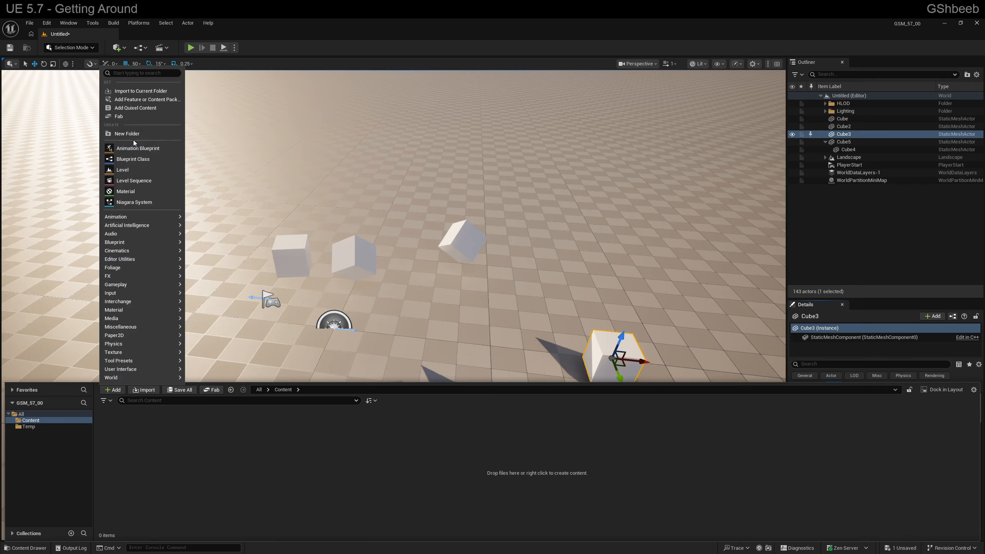
left_click(147, 397)
left_click(146, 390)
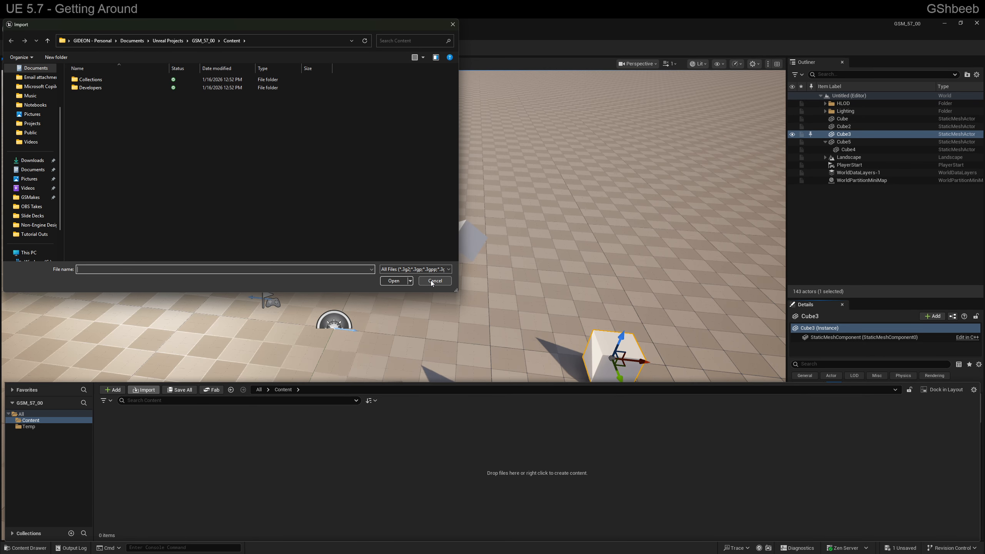
left_click(434, 281)
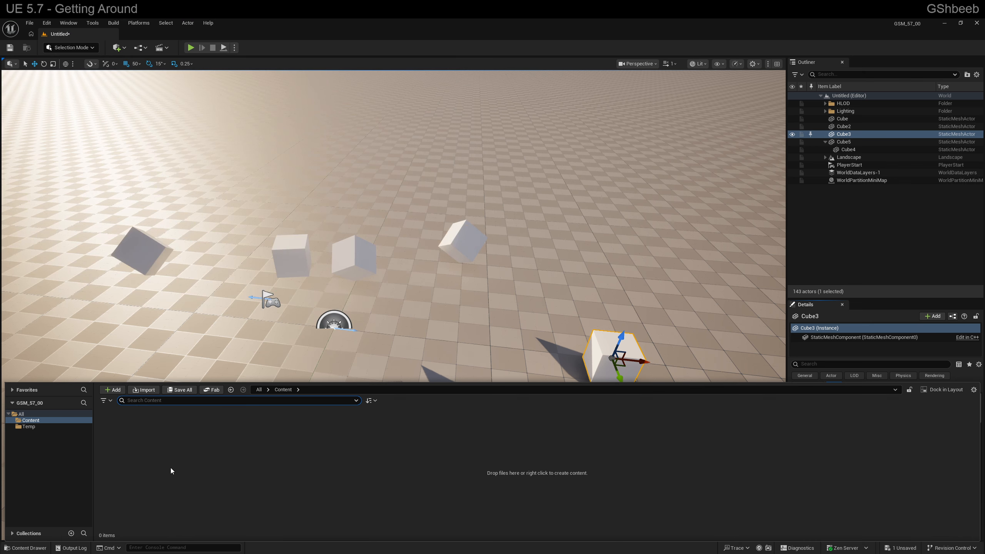
- Create a folder named NewFolder inside Content and close the Content Drawer
right_click(130, 437)
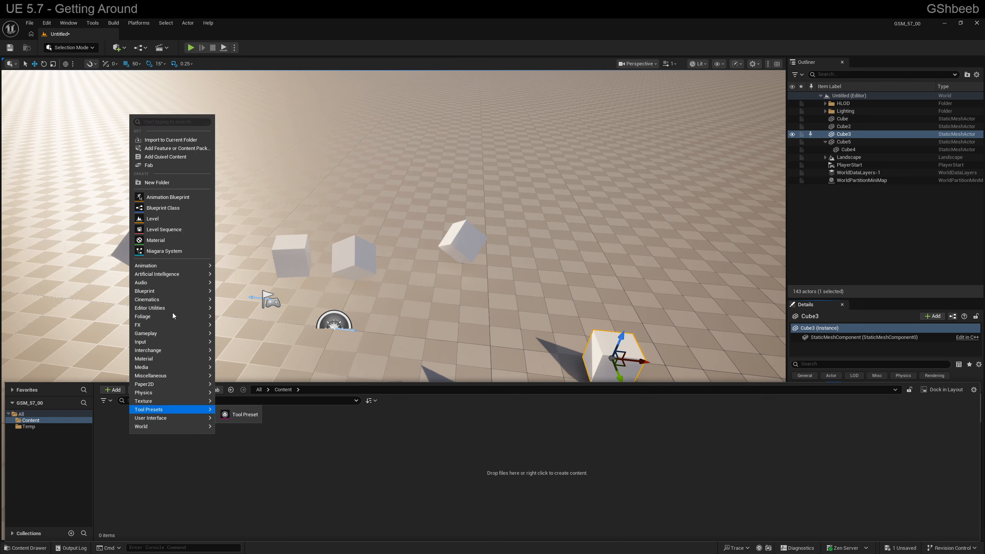
left_click(149, 183)
key("Return")
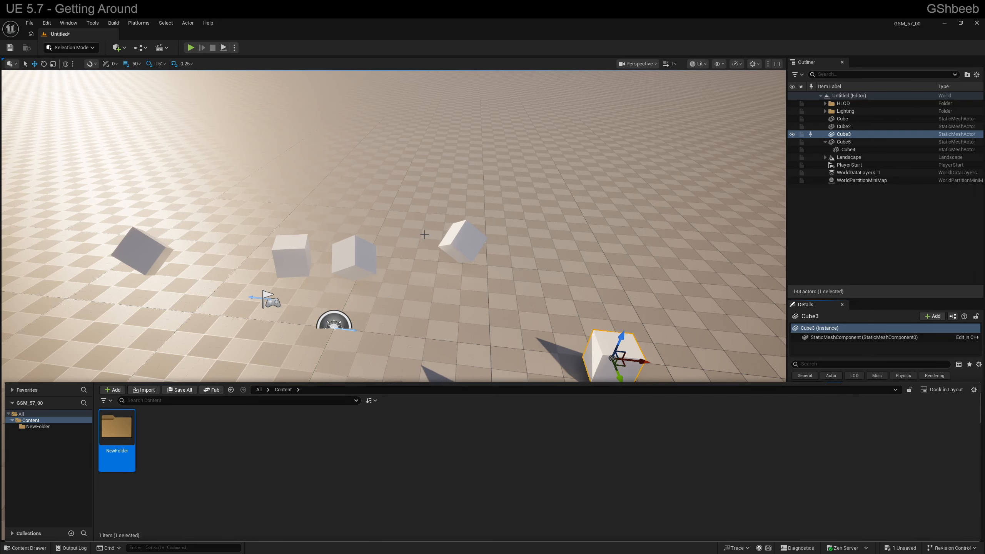
left_click(538, 300)
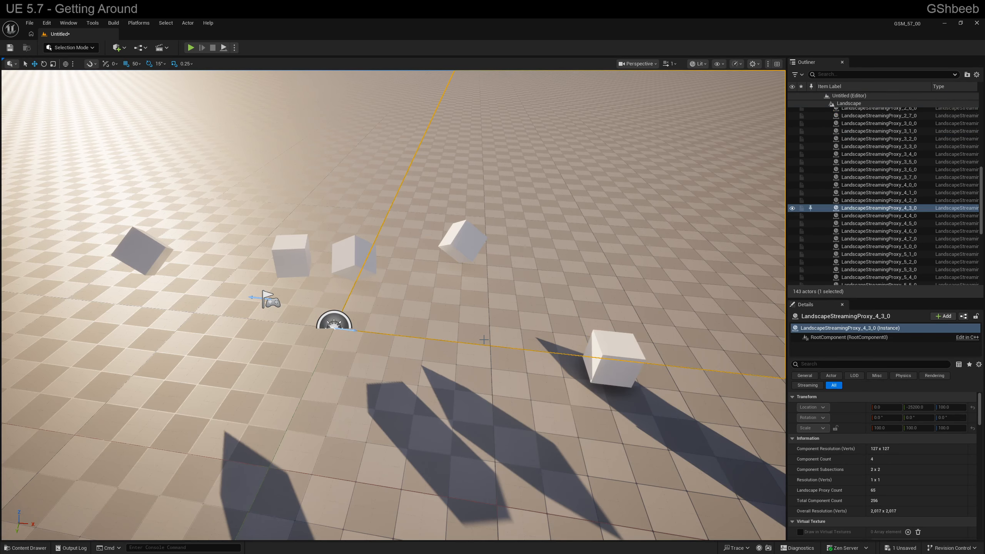
- Clear the selection and fly the view around until the cubes and the distant mountains are all in frame
right_click_drag(481, 332, 457, 309)
key("Escape")
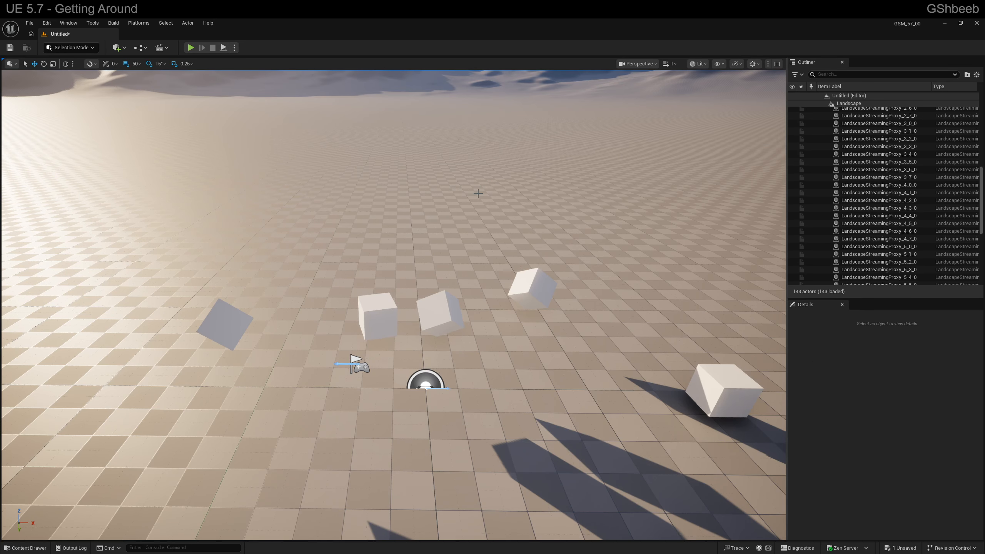
key("d")
right_click_drag(455, 232, 282, 191)
key("s")
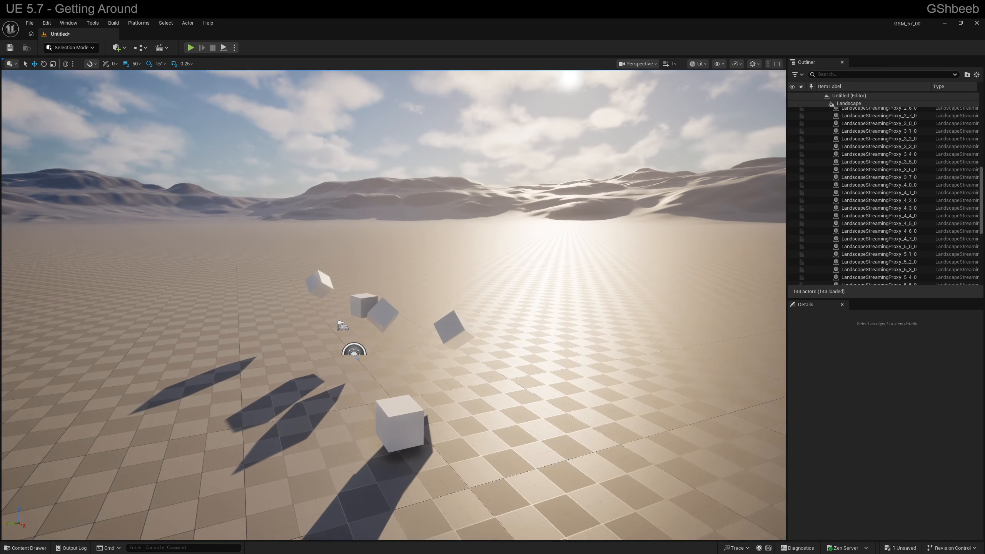